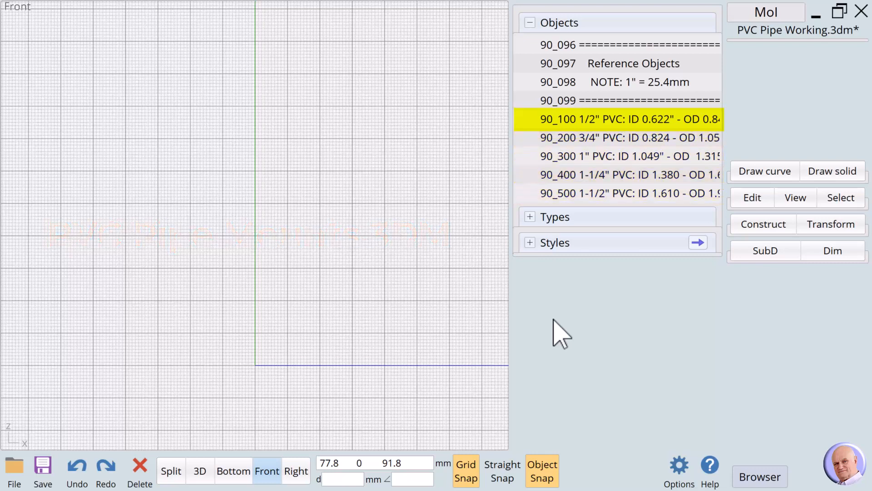
Step: Show the 1/2", 3/4", 1", 1-1/4" and 1-1/2" PVC pipe reference objects one after another to compare their sizes
left_click(524, 119)
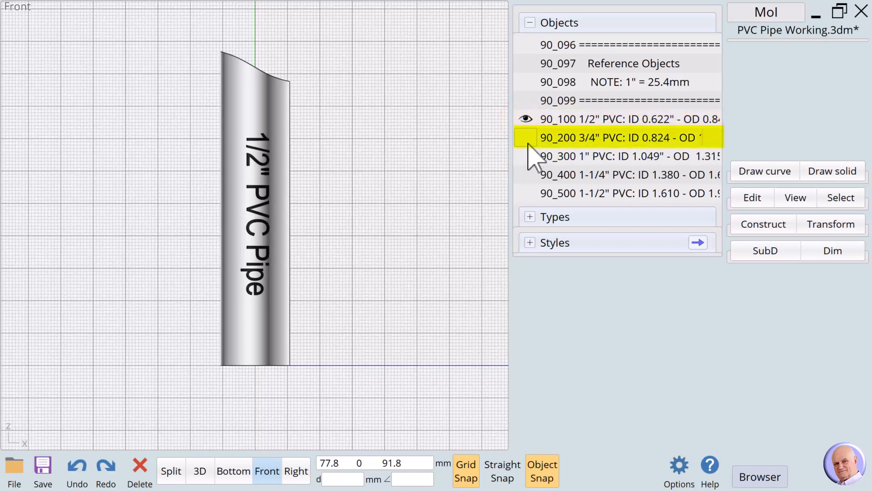
left_click(526, 137)
left_click(527, 157)
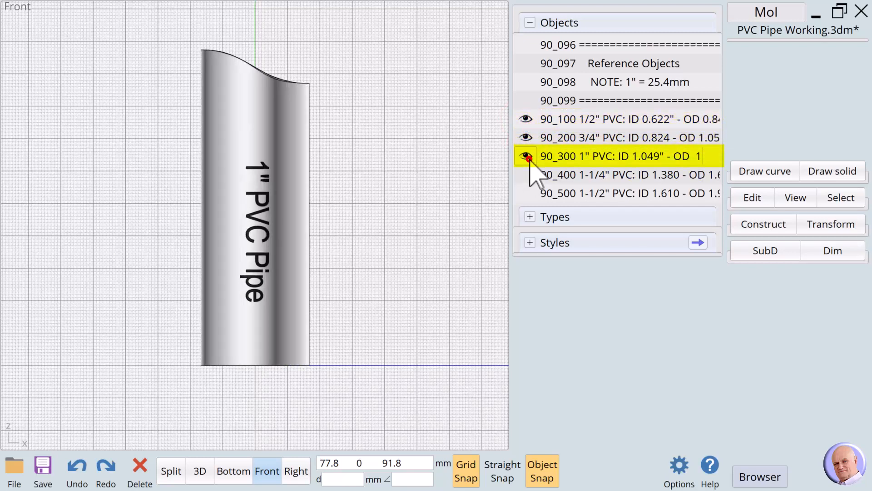
left_click(527, 175)
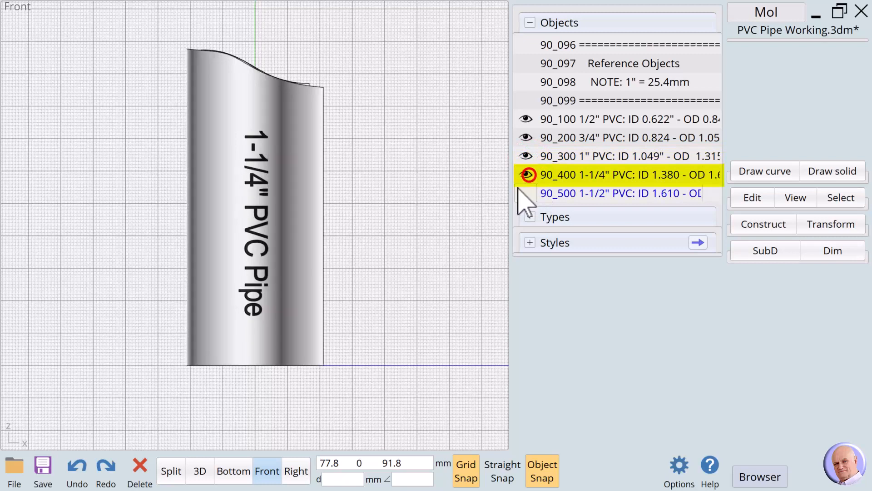
left_click(526, 193)
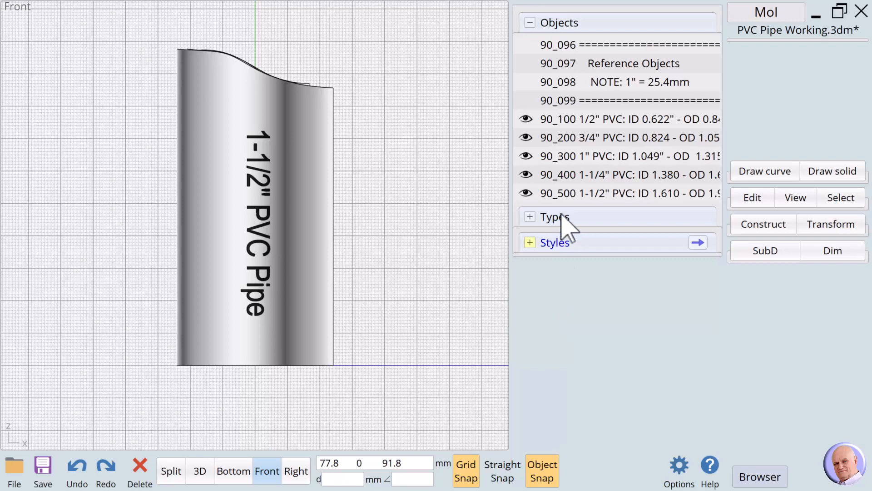
left_click(526, 194)
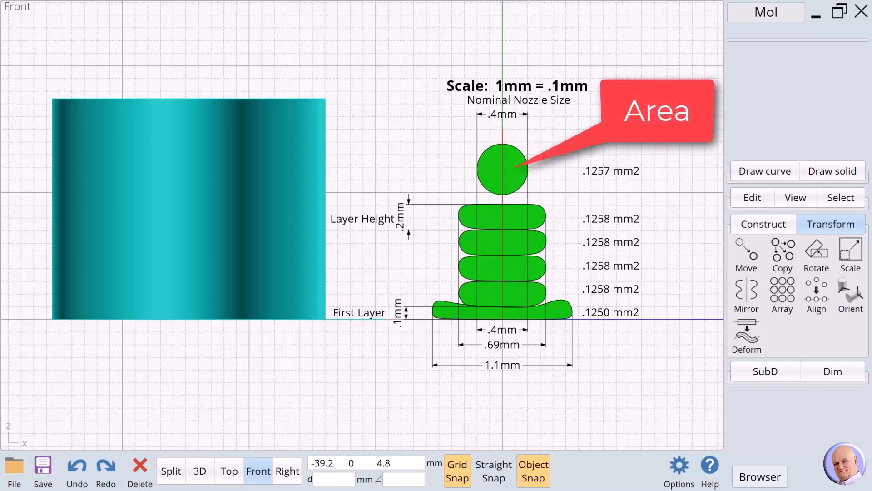
Step: Calculate the area of the green nozzle circle above the layer stack from its object properties
left_click(492, 167)
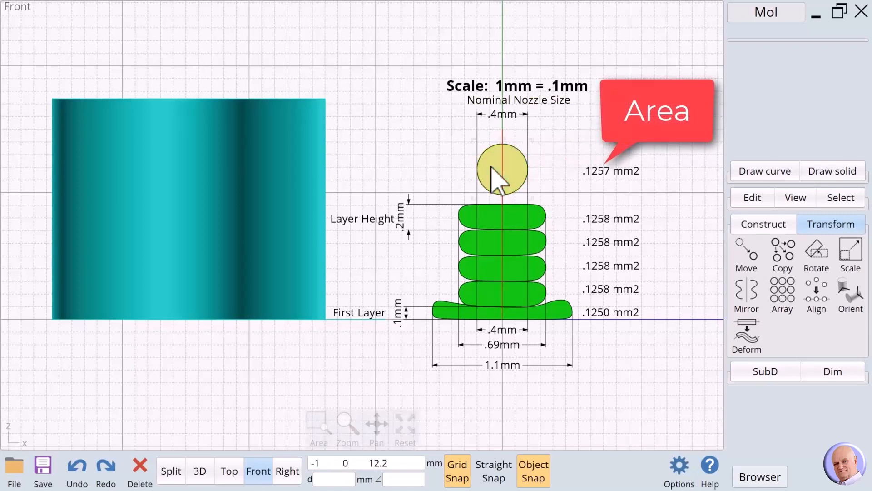
left_click(762, 102)
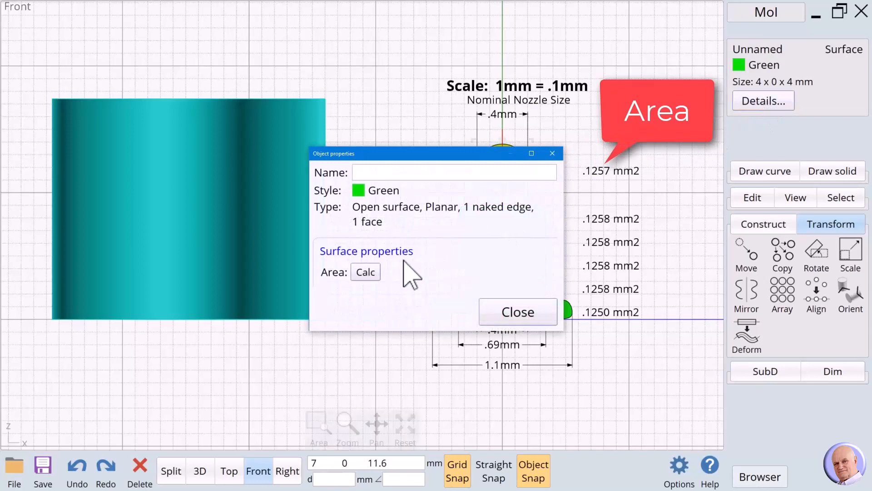
left_click(365, 271)
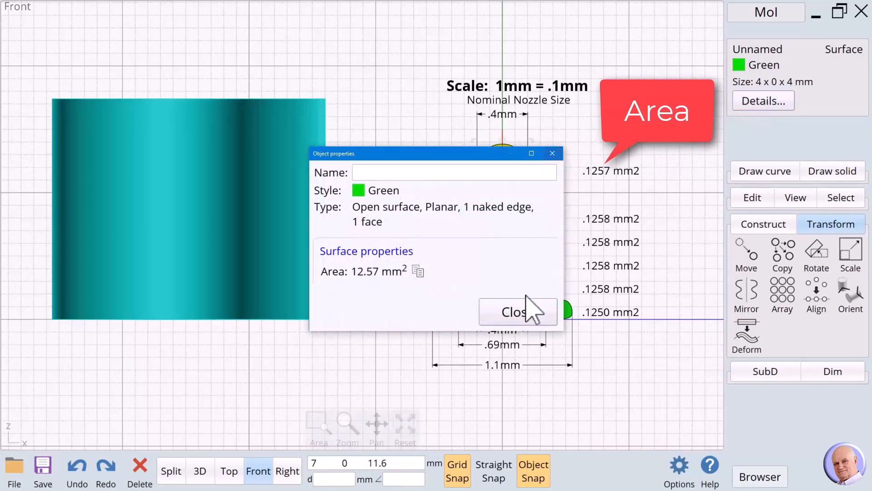
left_click(523, 314)
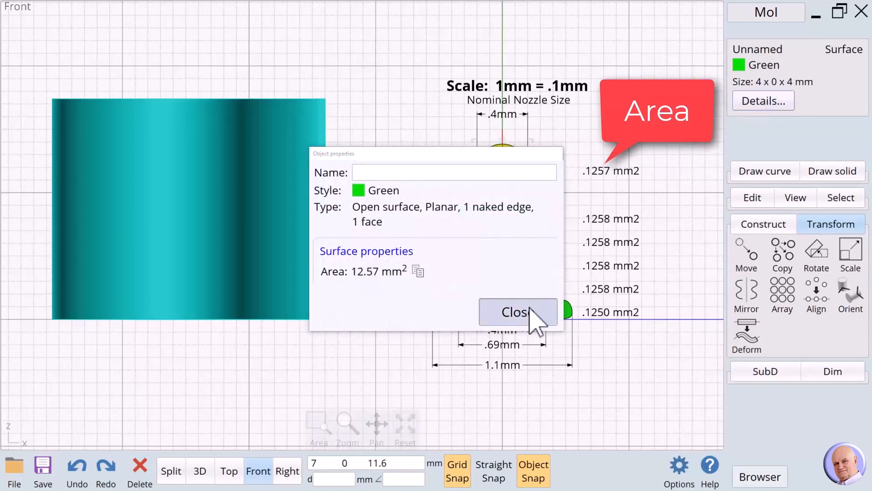
left_click(696, 159)
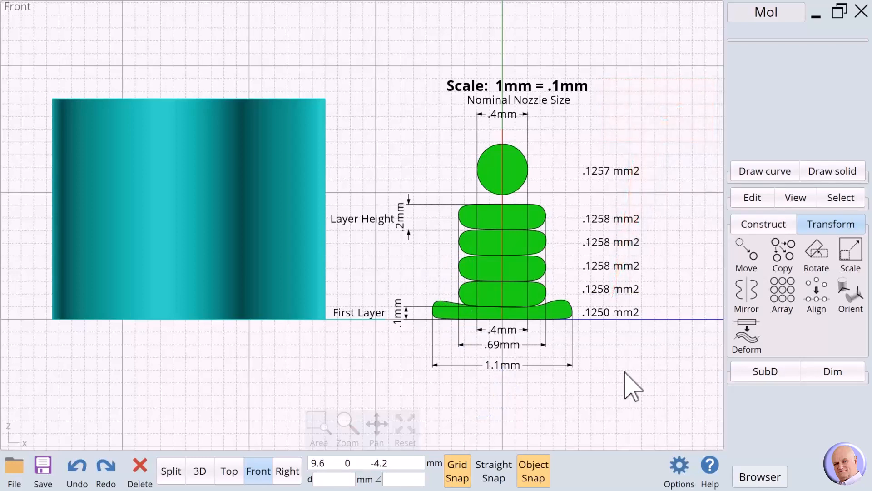
Step: Move the cyan cylinder toward the layer stack until its side meets the first layer's outer edge, with its base on the baseline
left_click(259, 262)
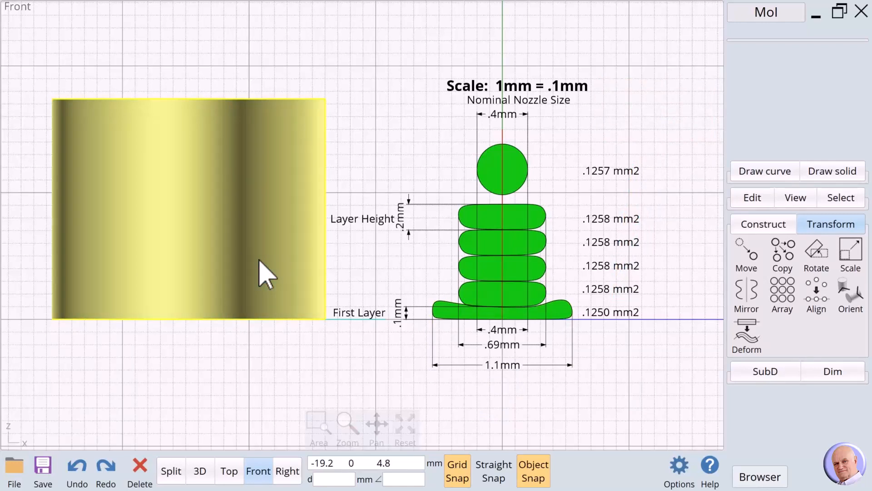
left_click_drag(259, 263, 433, 155)
left_click_drag(419, 155, 410, 156)
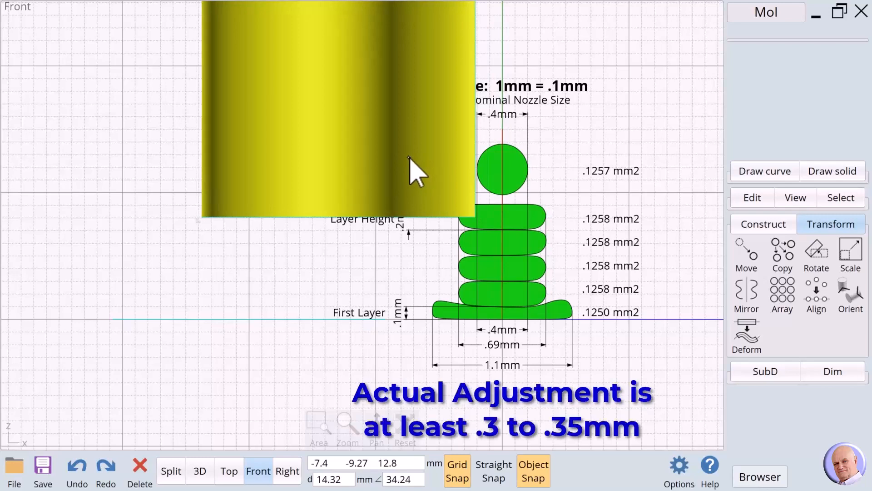
left_click_drag(408, 157, 392, 235)
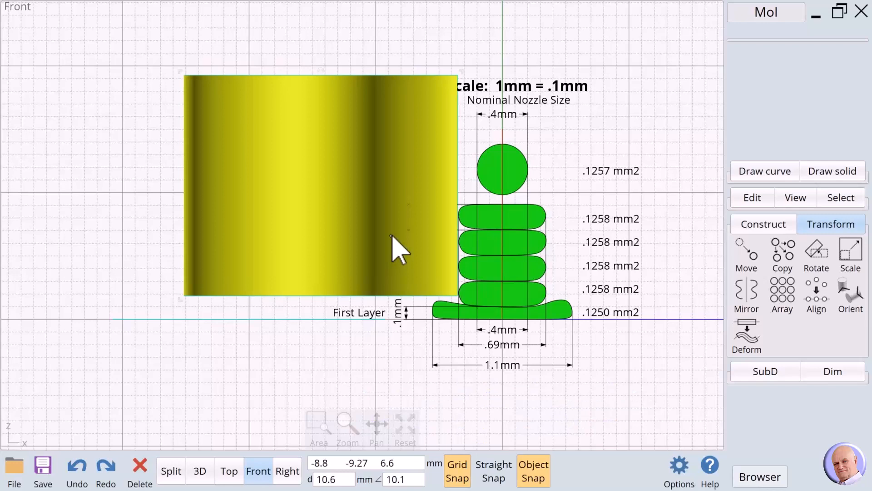
left_click_drag(392, 236, 373, 278)
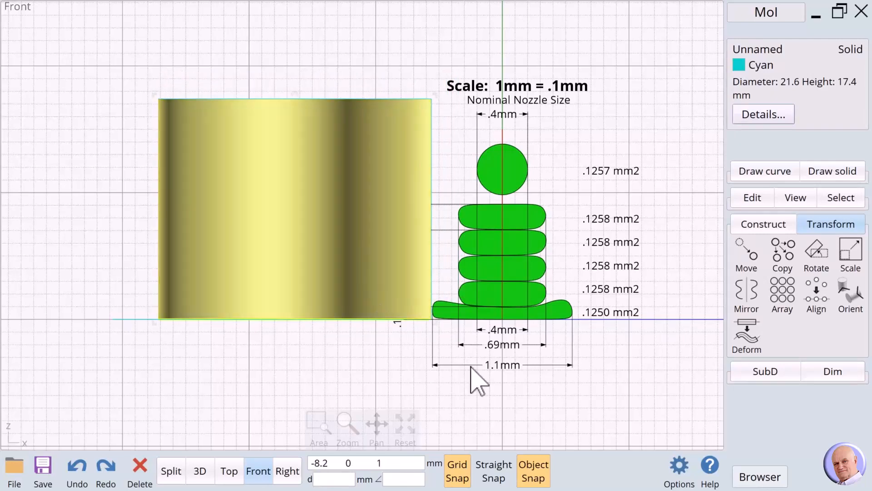
left_click(471, 431)
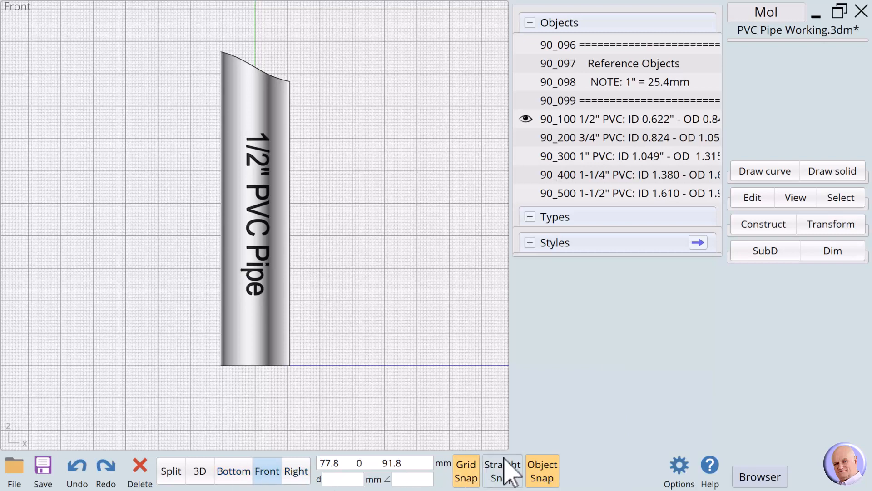
Step: In the bottom view, draw a circle centred on the origin, sized by radius to the 1/2" pipe's outer edge
left_click(232, 472)
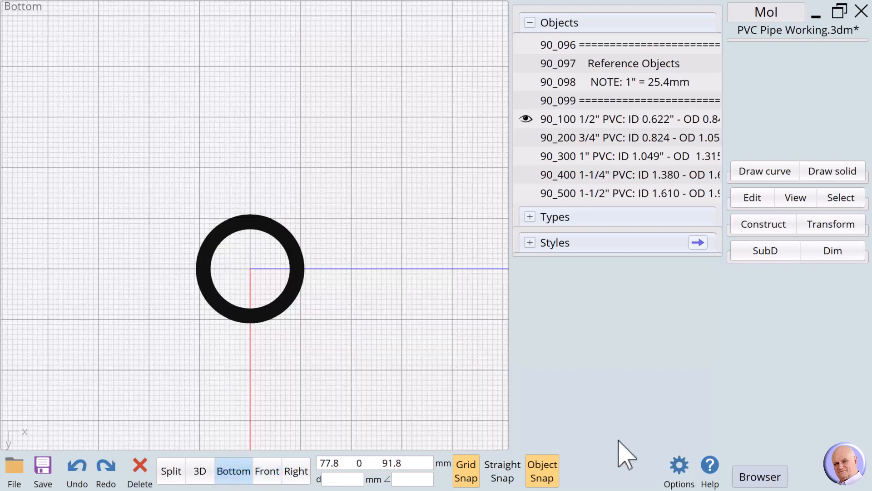
left_click(754, 171)
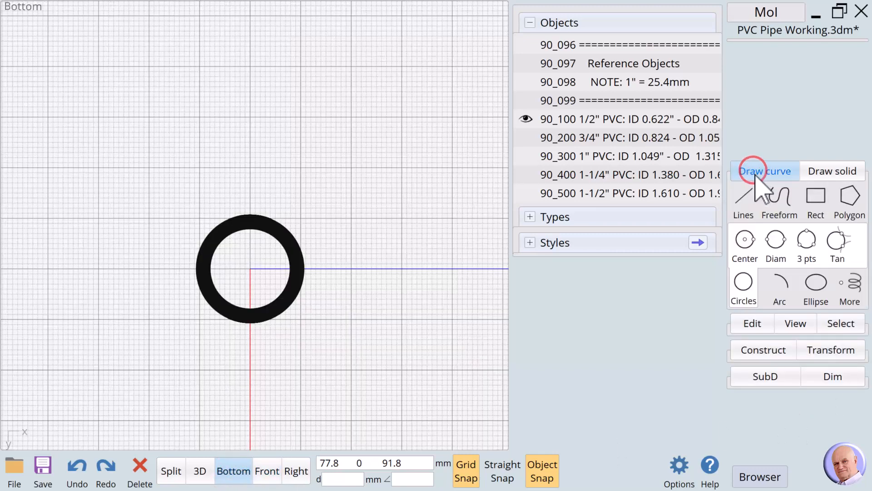
left_click(747, 241)
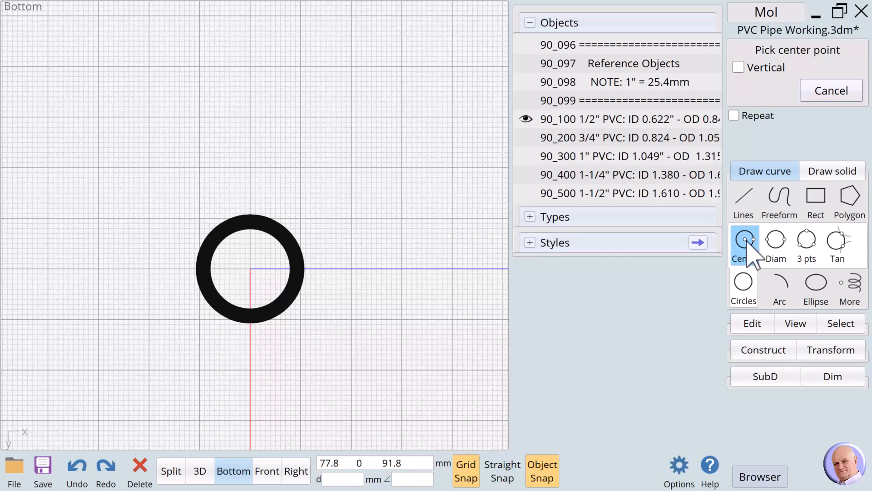
left_click(250, 269)
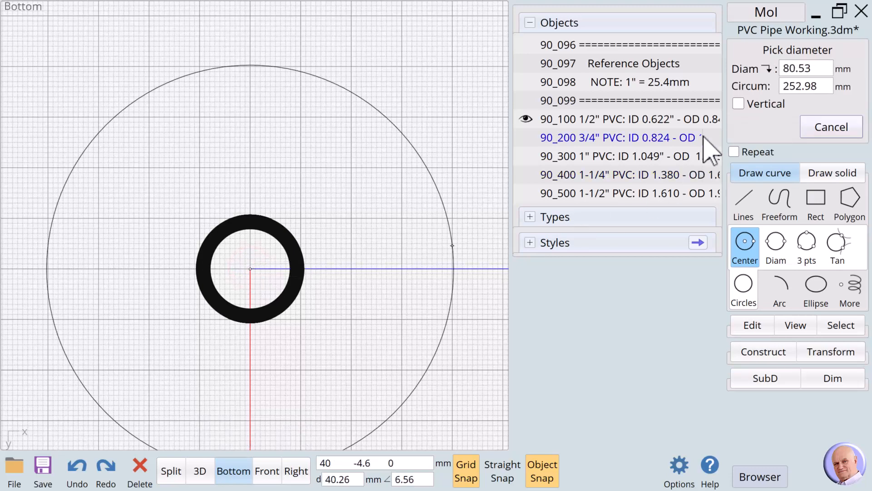
left_click(739, 69)
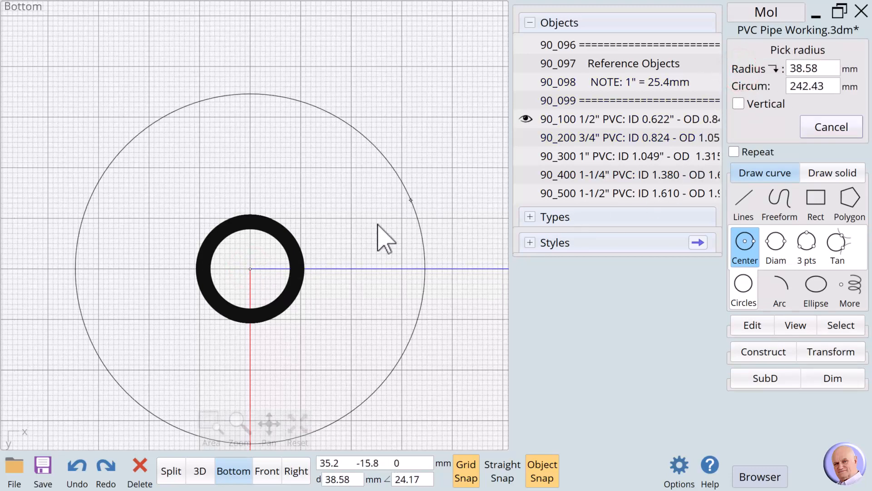
left_click(305, 261)
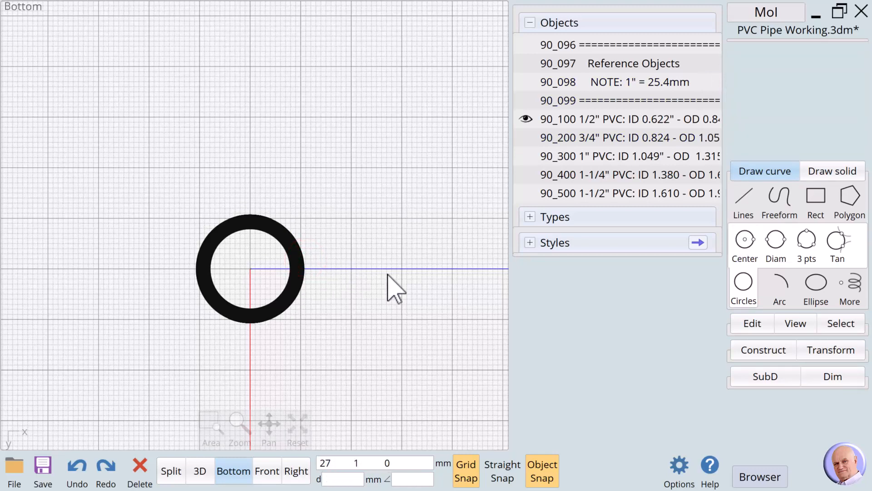
Step: Hide the 1/2" PVC pipe reference object and show the new circle in the top view
left_click(233, 472)
left_click(526, 119)
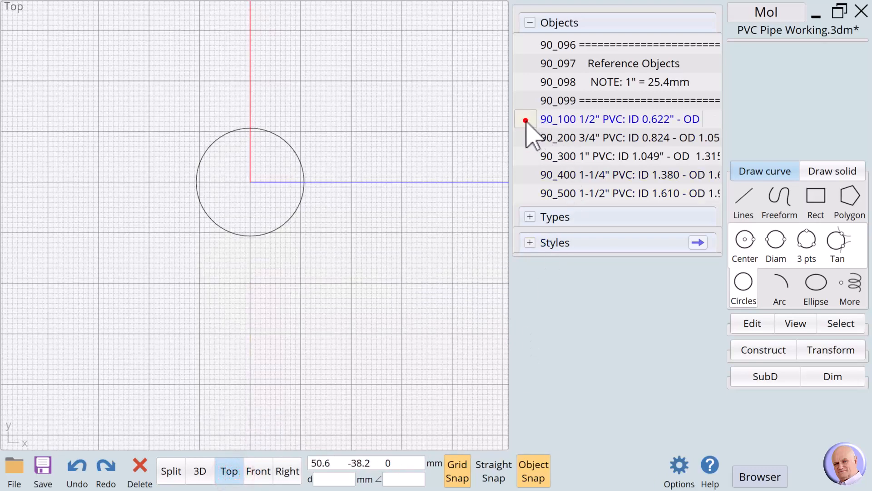
mouse_move(273, 438)
mouse_move(273, 438)
left_mouse_down()
mouse_move(266, 424)
mouse_move(279, 438)
mouse_move(273, 423)
left_mouse_up()
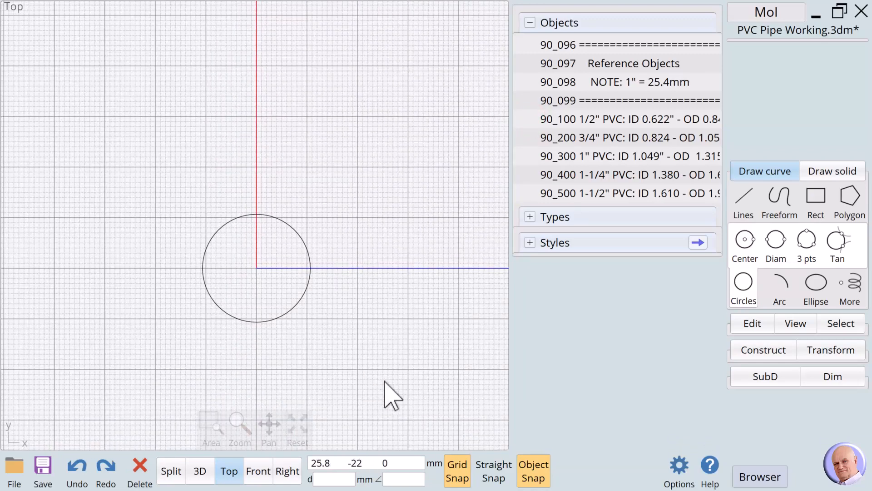
Step: Offset the circle outward by a distance of .4 mm
left_click(301, 302)
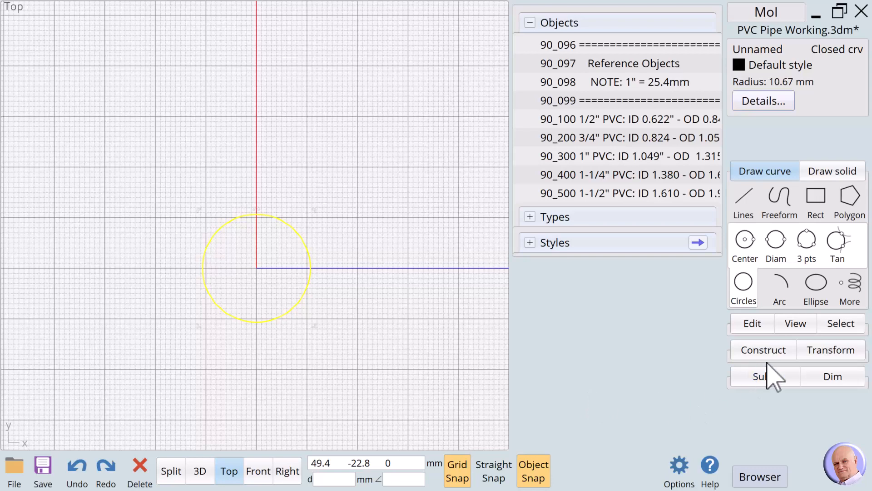
left_click(754, 351)
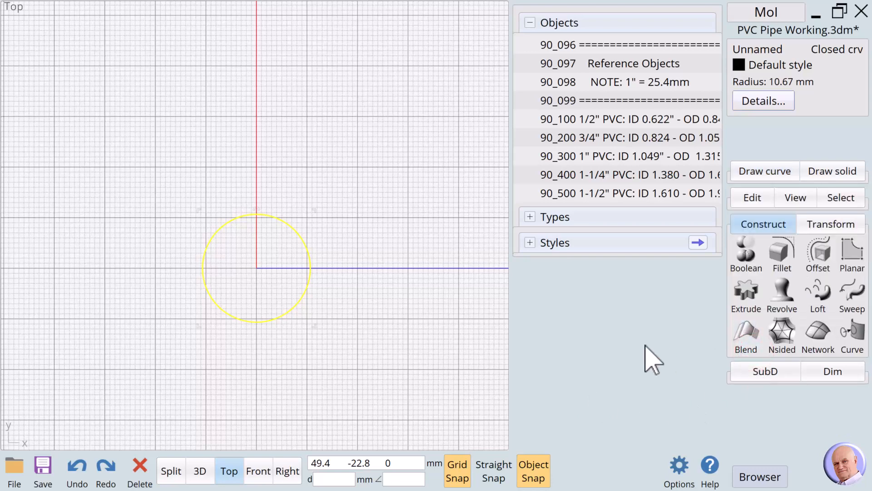
left_click(819, 255)
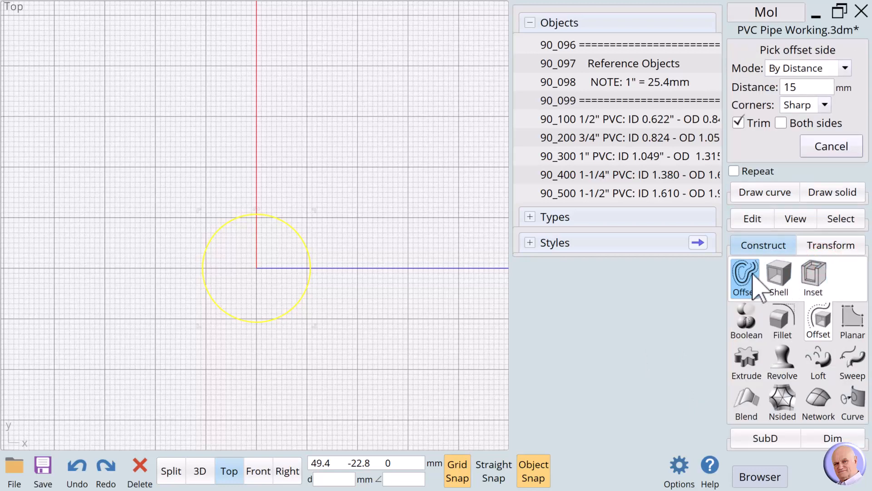
left_click(737, 276)
left_click(807, 87)
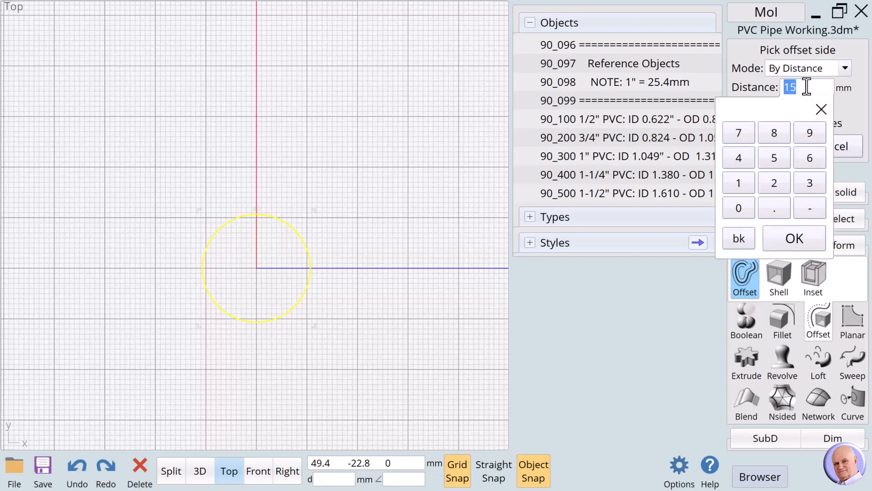
left_click(773, 210)
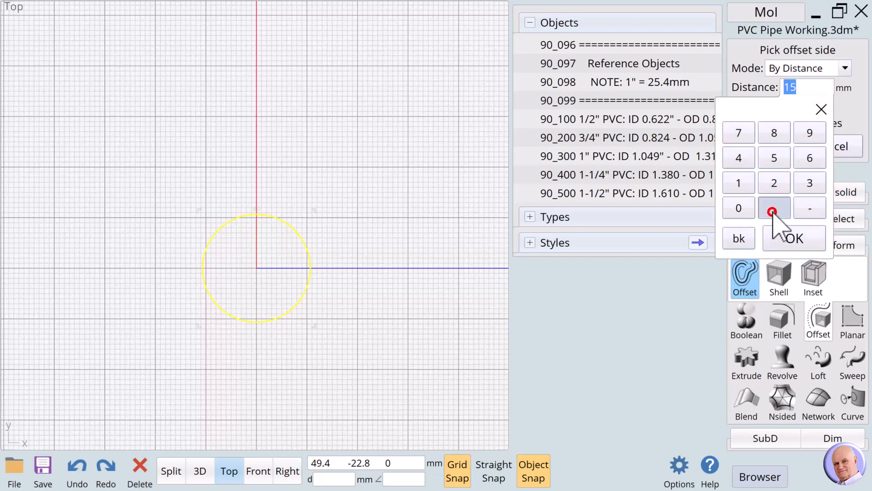
left_click(739, 164)
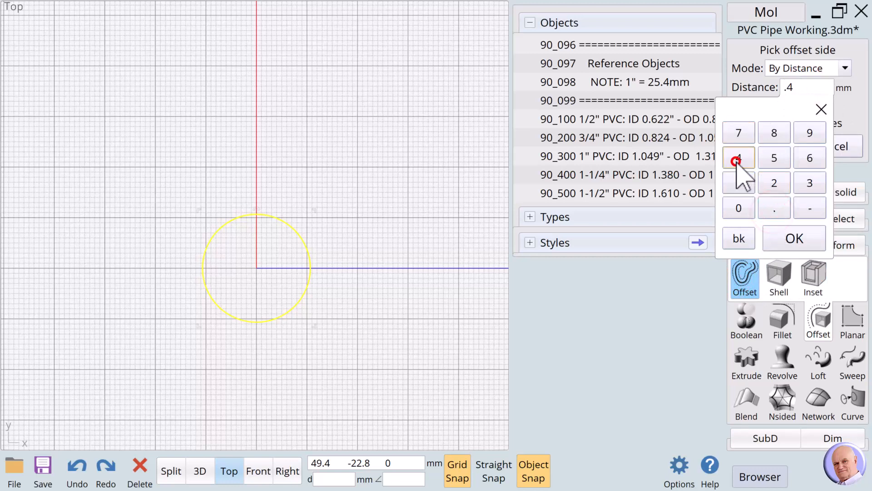
left_click(790, 239)
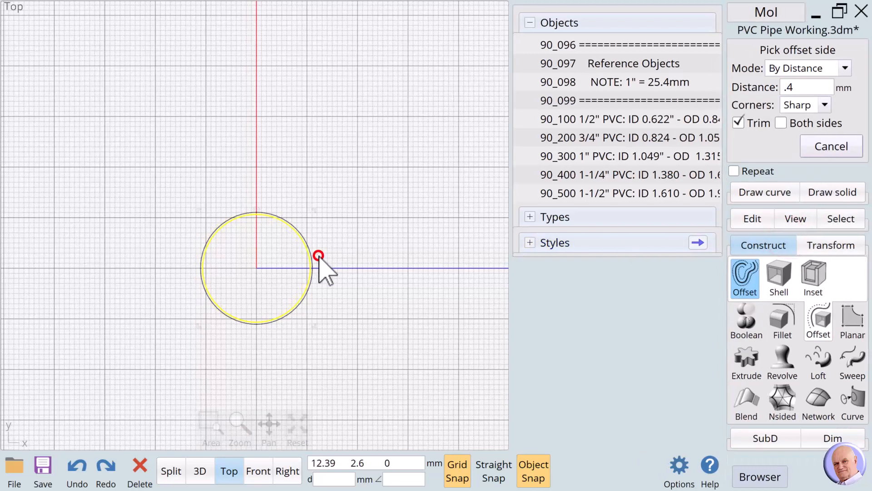
left_click(318, 256)
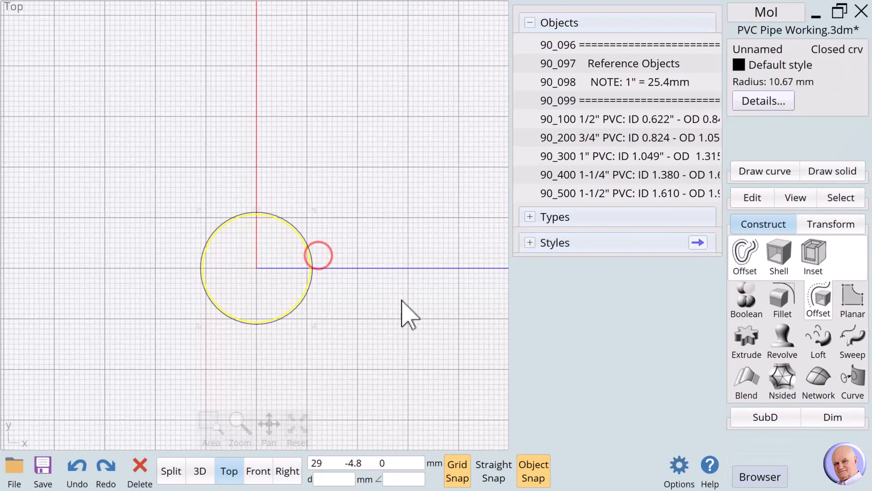
left_click(326, 291)
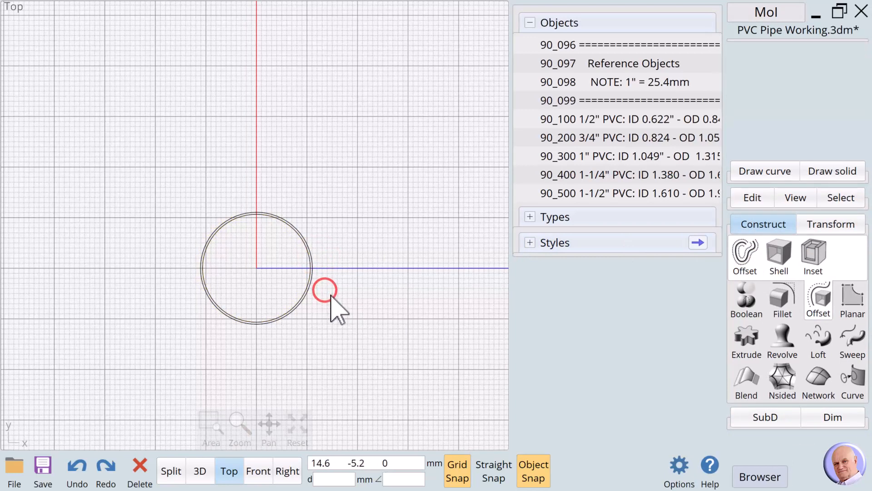
Step: Delete the original inner circle and check the radius of the remaining offset circle
left_click(303, 287)
key("Delete")
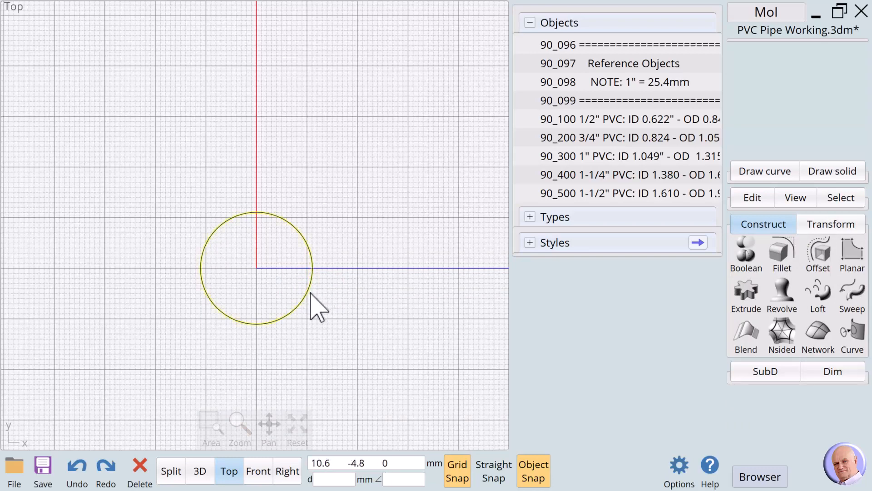
left_click(311, 293)
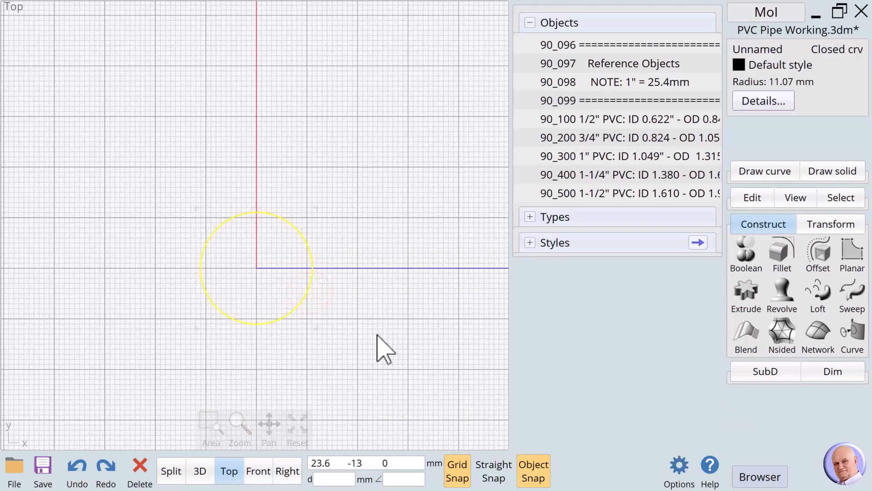
left_click(345, 314)
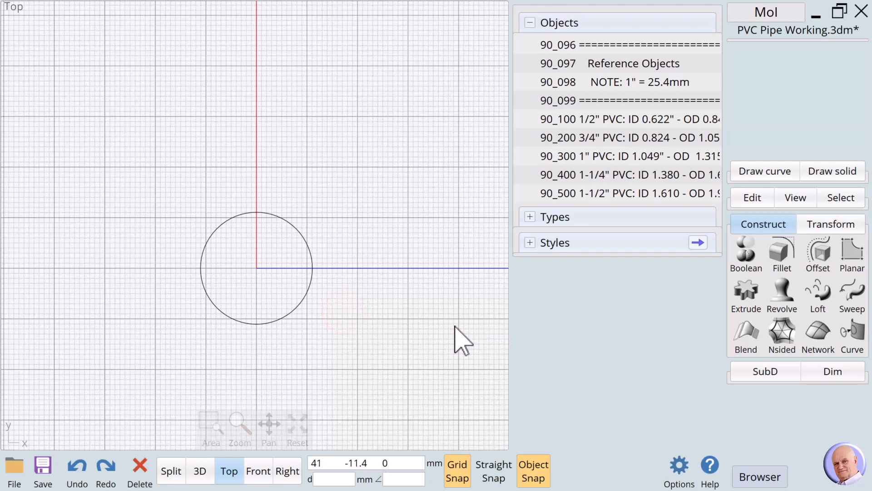
Step: Offset the existing circle outward by a distance of 3 mm to form the mount wall outline
left_click(825, 257)
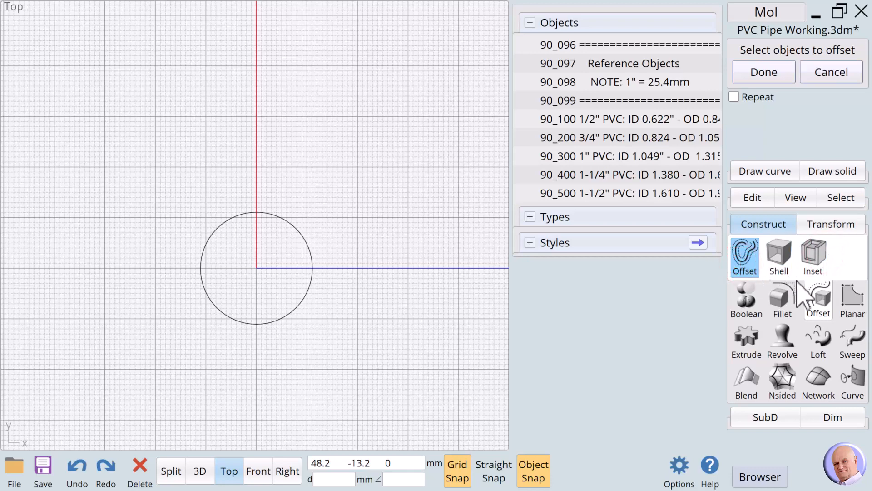
left_click(746, 261)
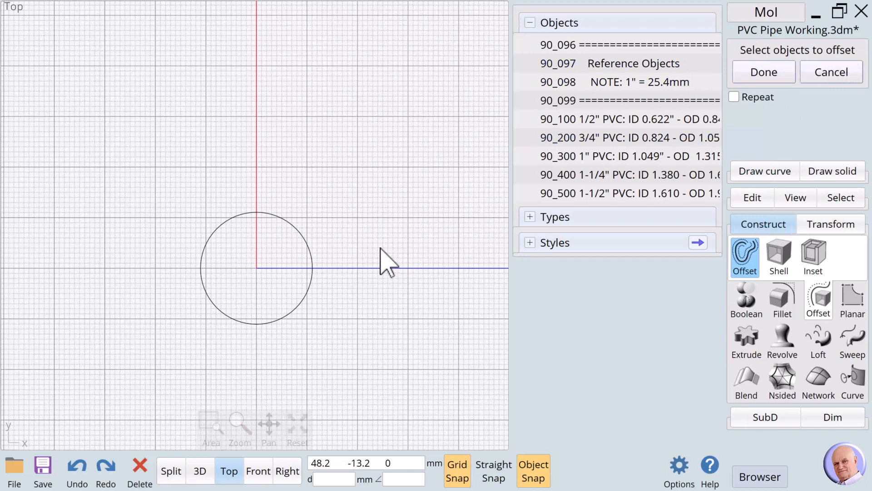
left_click(308, 280)
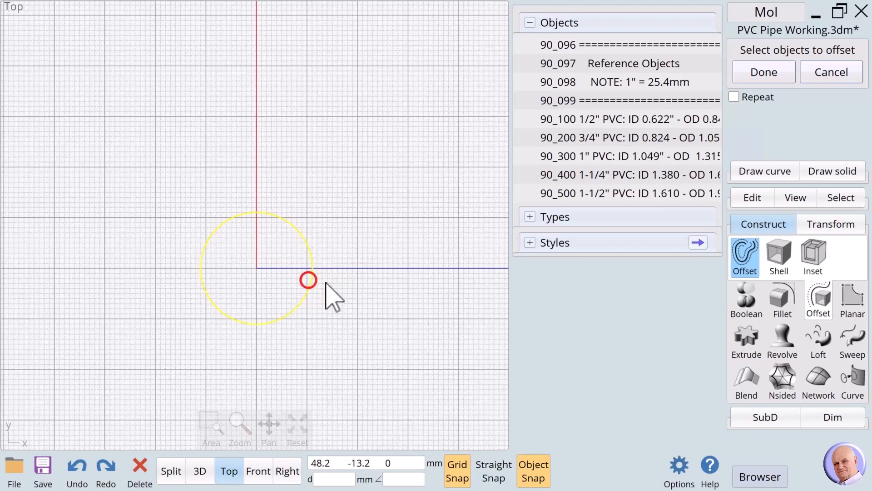
left_click(767, 76)
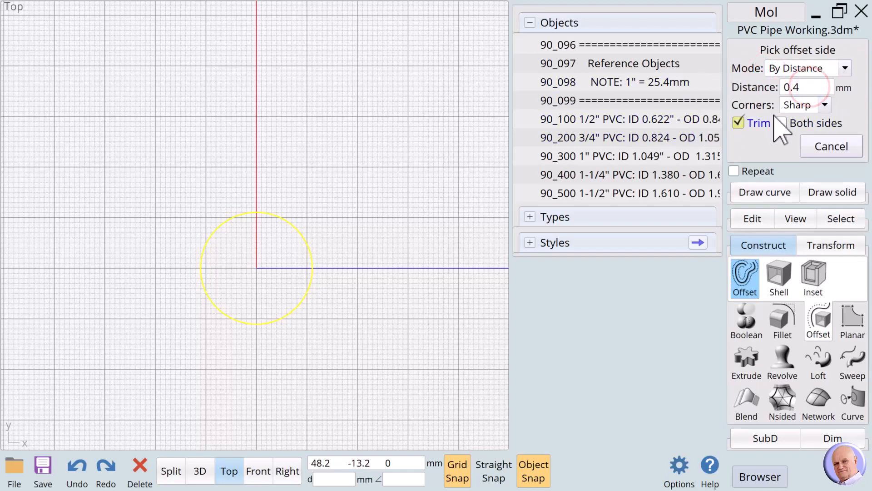
left_click(791, 87)
left_click(810, 183)
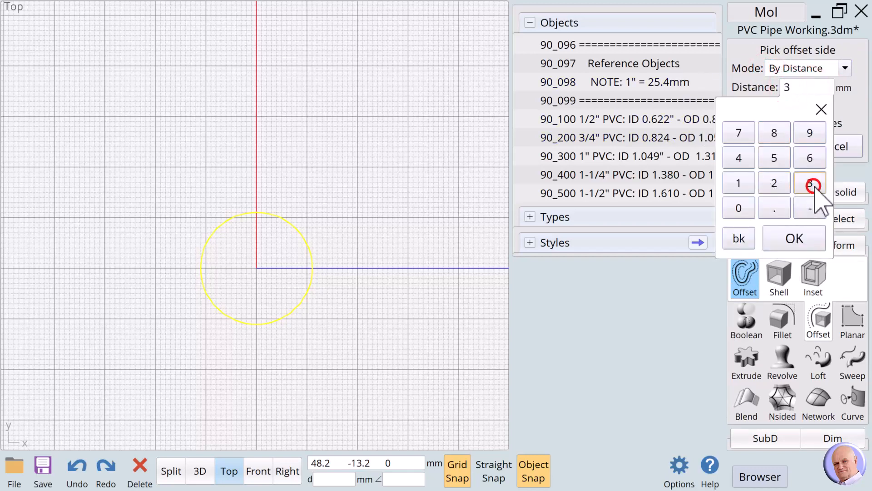
left_click(789, 241)
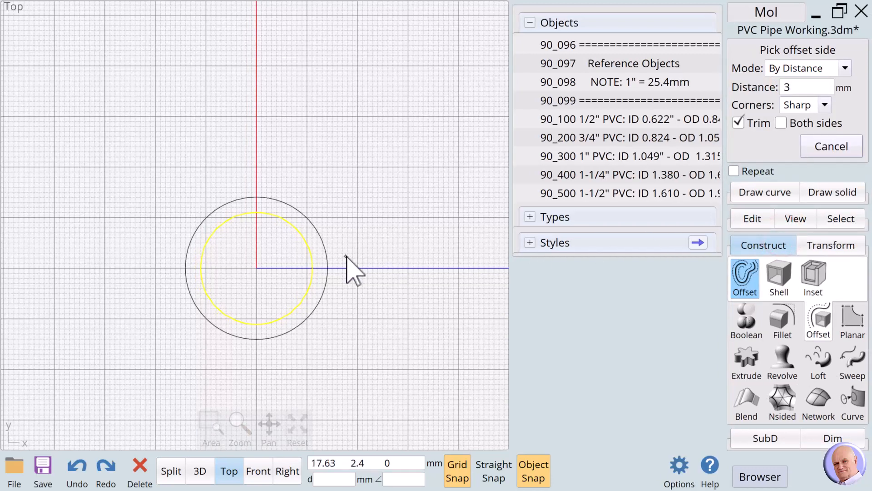
left_click(346, 256)
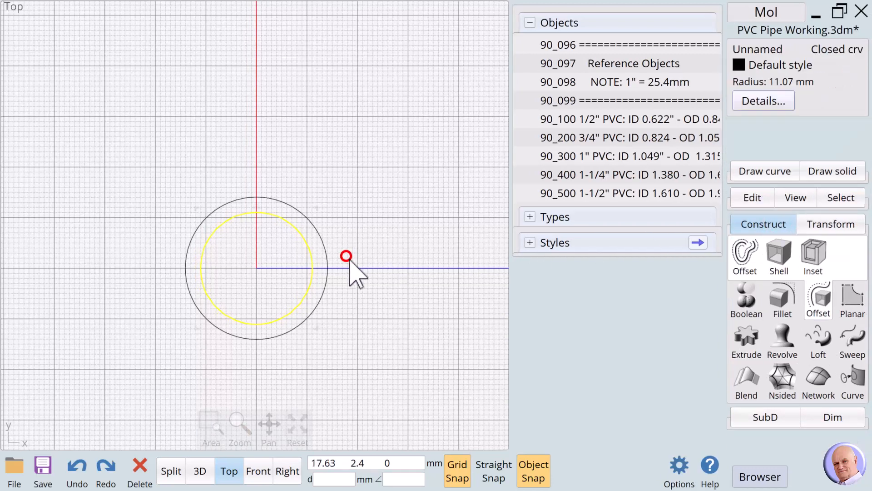
left_click(347, 335)
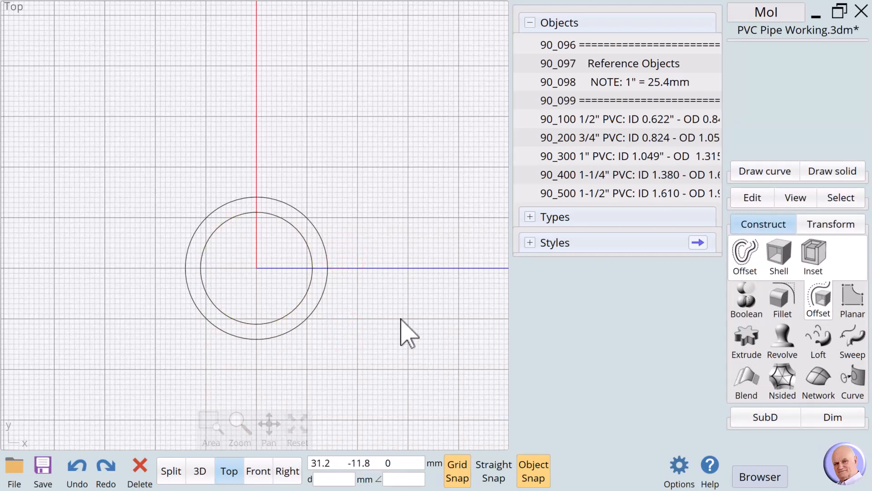
Step: Name the two concentric circles together "101 Mount Wall Frames 20mm"
left_click(319, 299)
left_click(308, 293)
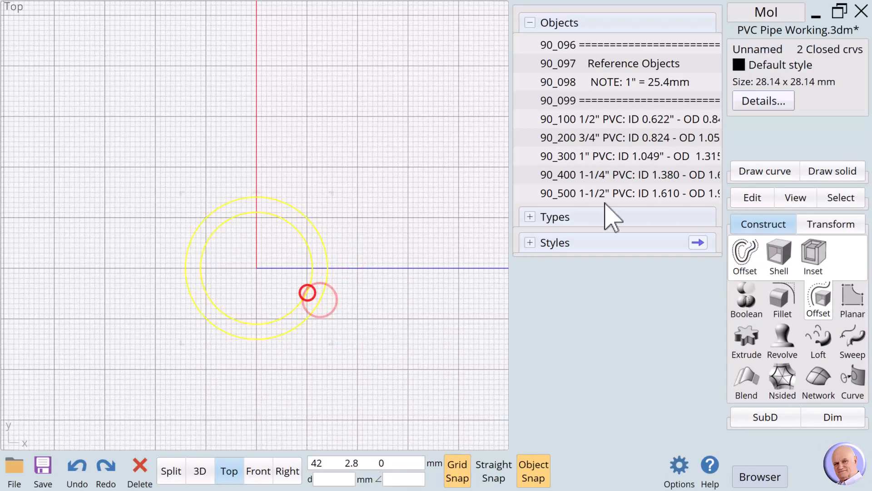
left_click(757, 48)
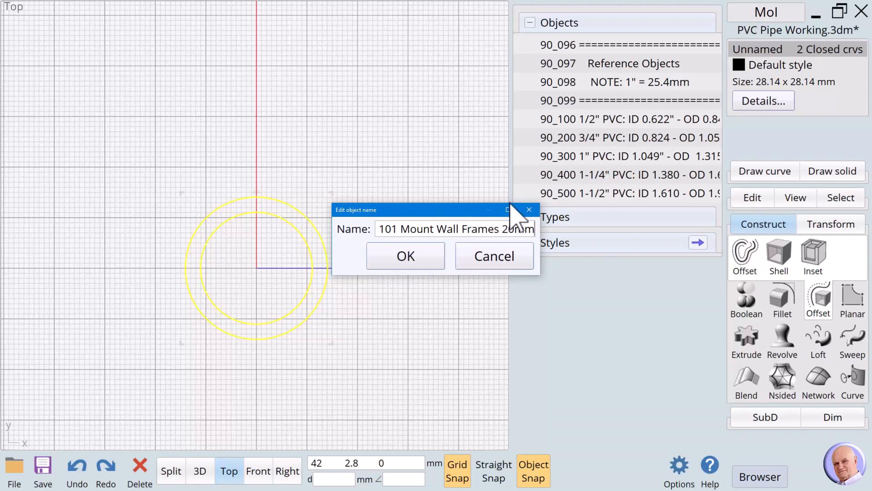
left_click(405, 255)
left_click(421, 318)
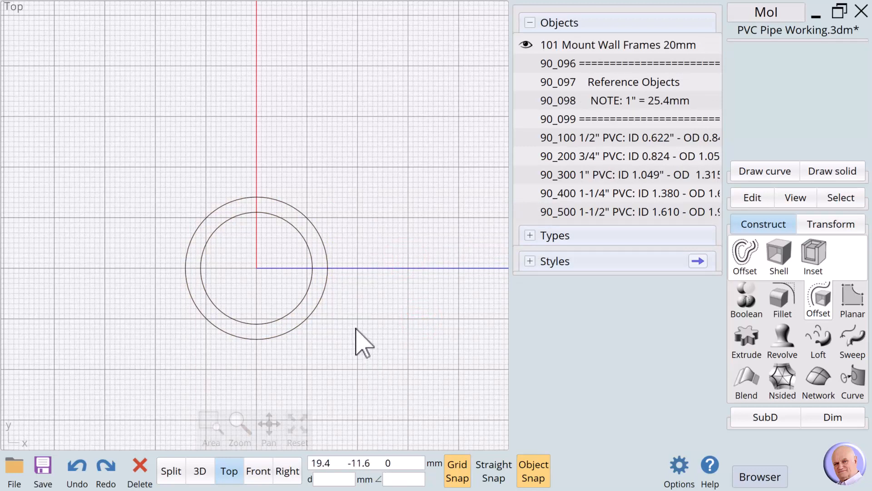
Step: Offset the outer mount wall circle outward by 15 mm to form the flange outline
left_click(324, 292)
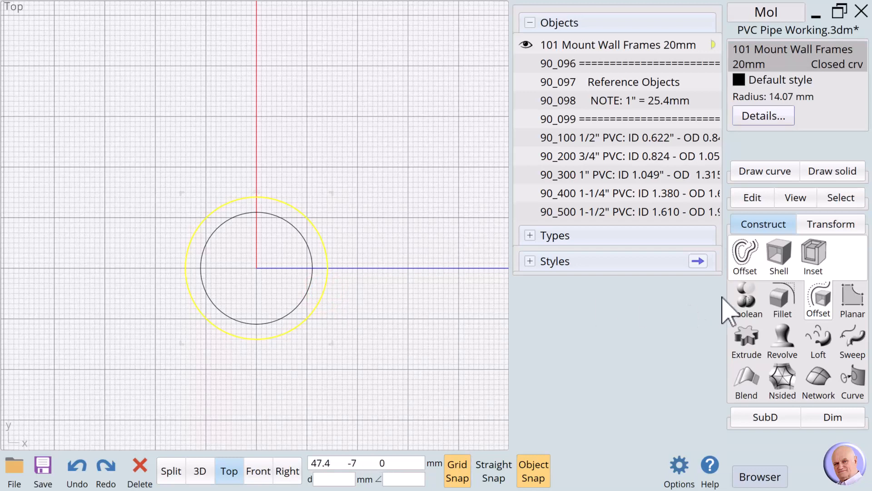
left_click(746, 254)
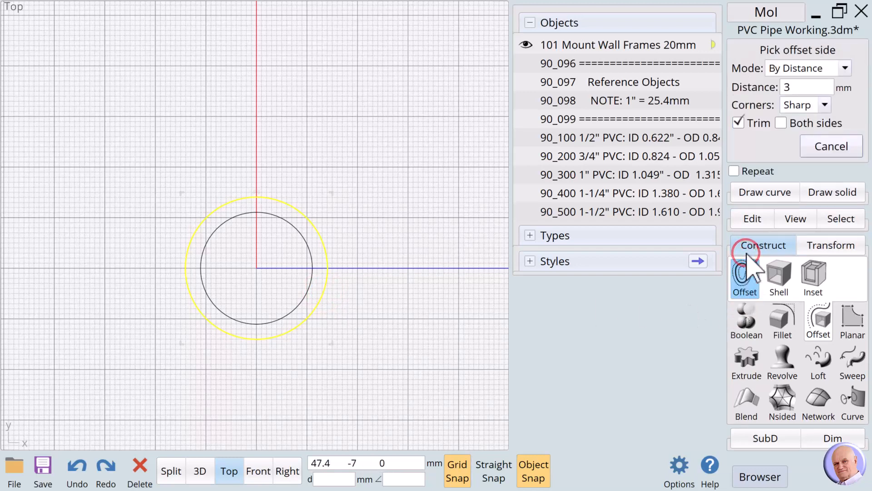
left_click(800, 86)
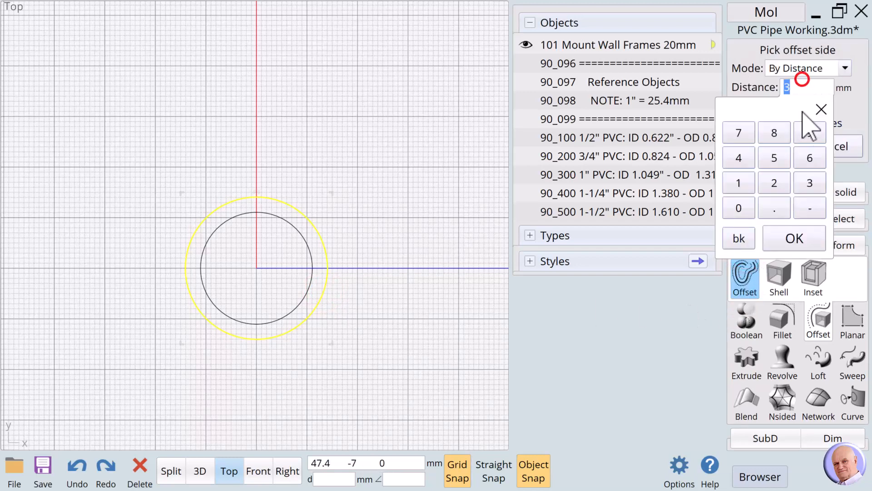
left_click(739, 182)
left_click(774, 158)
left_click(793, 237)
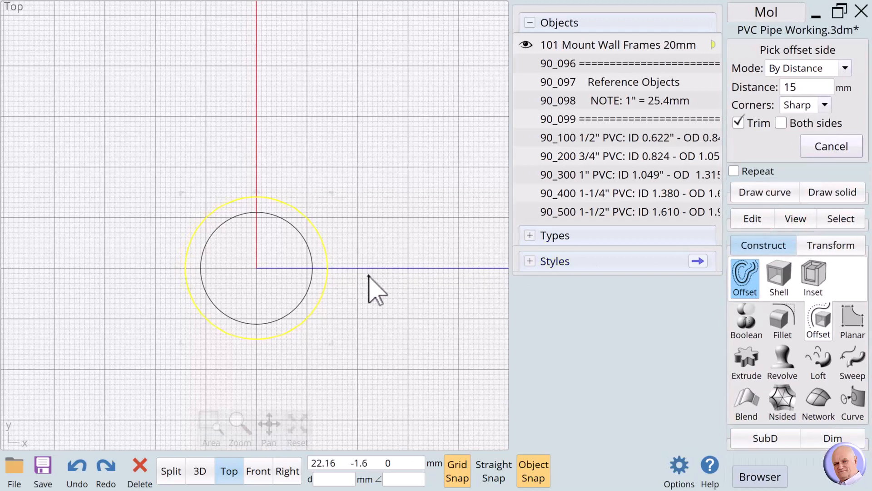
left_click(394, 282)
left_click(438, 282)
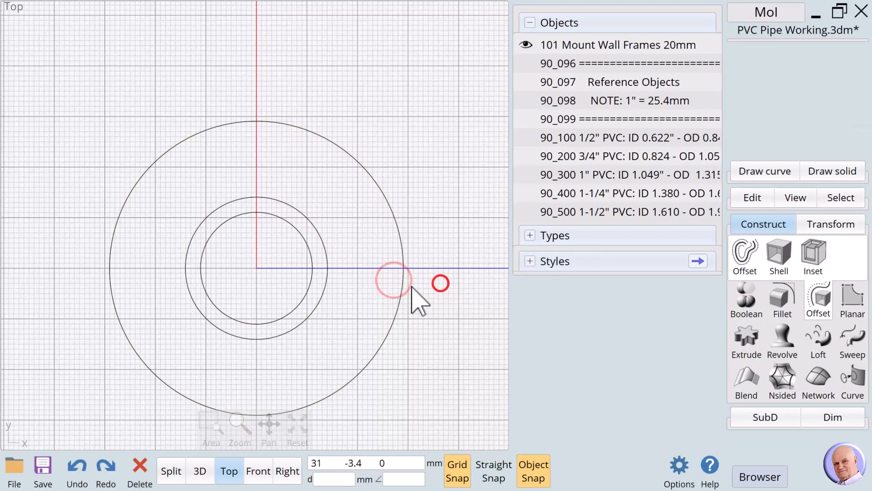
Step: Name the largest circle "102 Flange Frame 5mm"
left_click(402, 286)
left_click(744, 50)
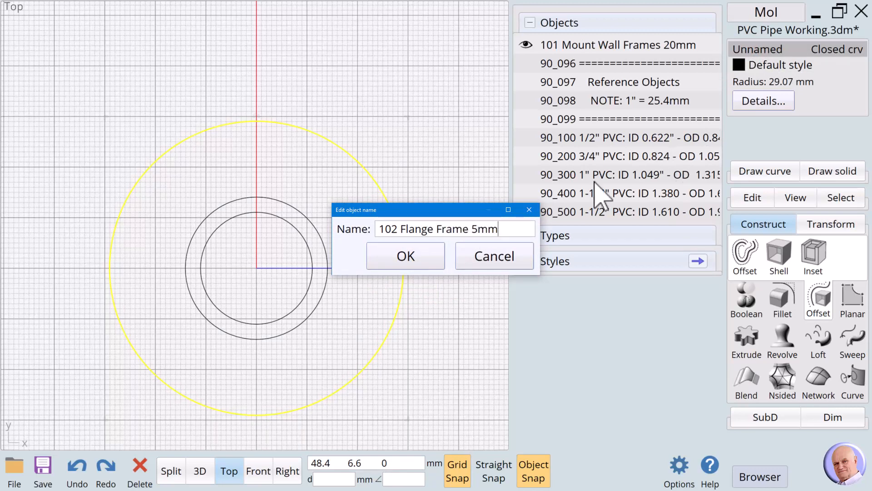
left_click(407, 258)
left_click(449, 278)
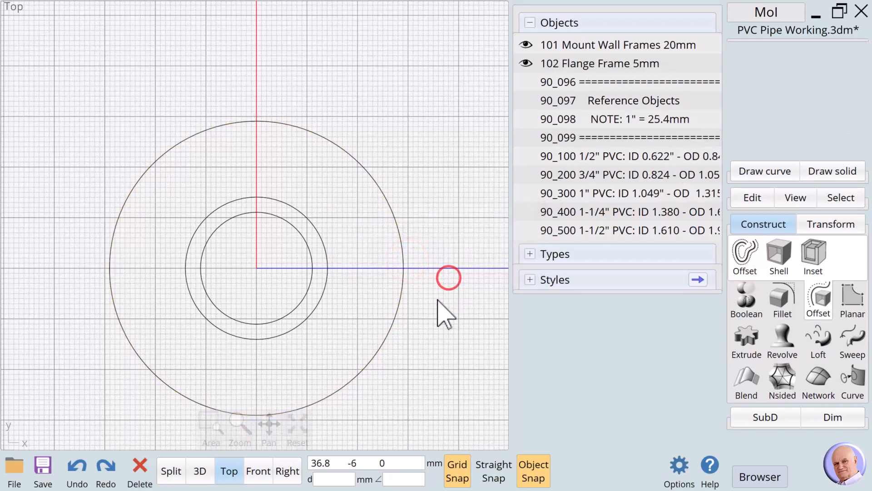
Step: Extrude the two mount wall circles 20 mm with capped ends to make the pipe socket
left_click(712, 45)
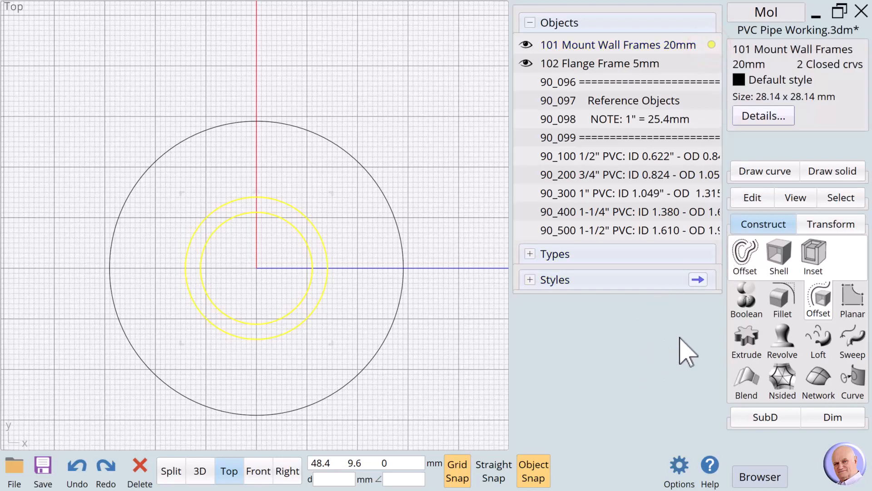
left_click(748, 339)
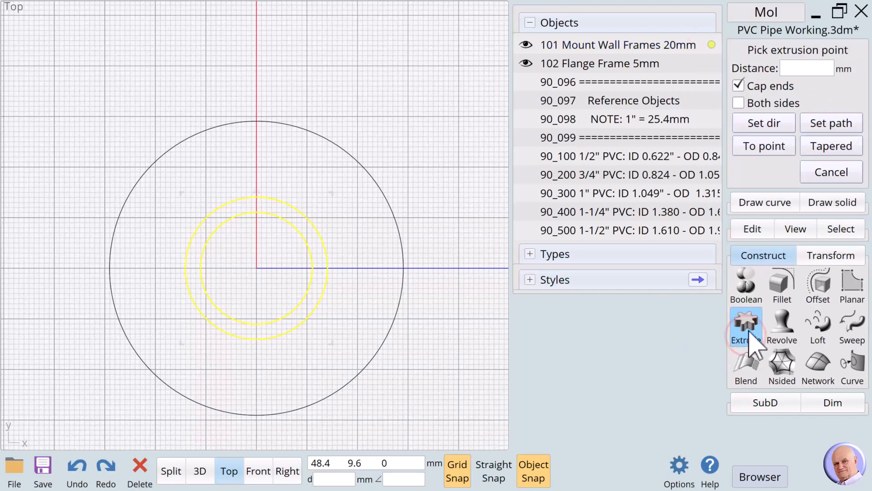
left_click(813, 70)
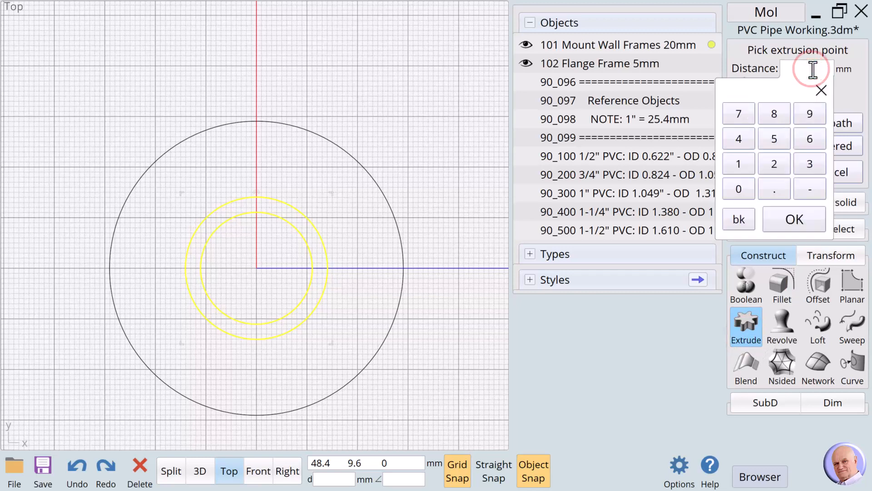
left_click(775, 165)
left_click(740, 189)
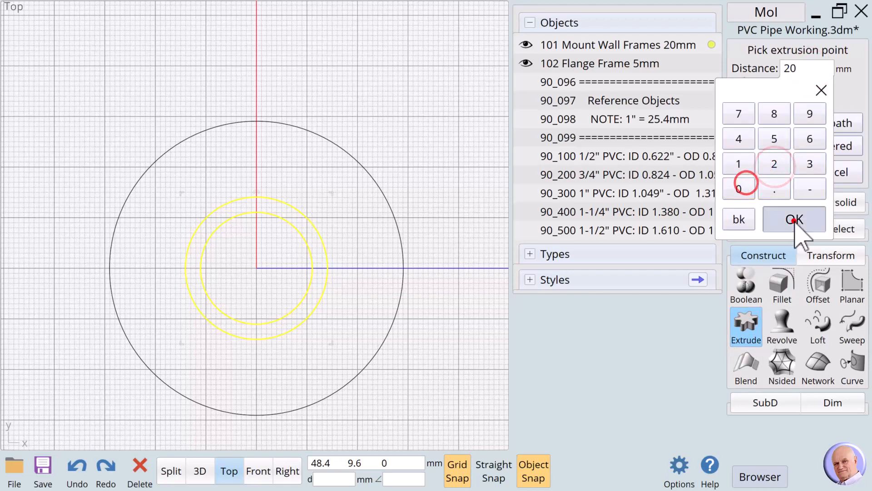
left_click(794, 220)
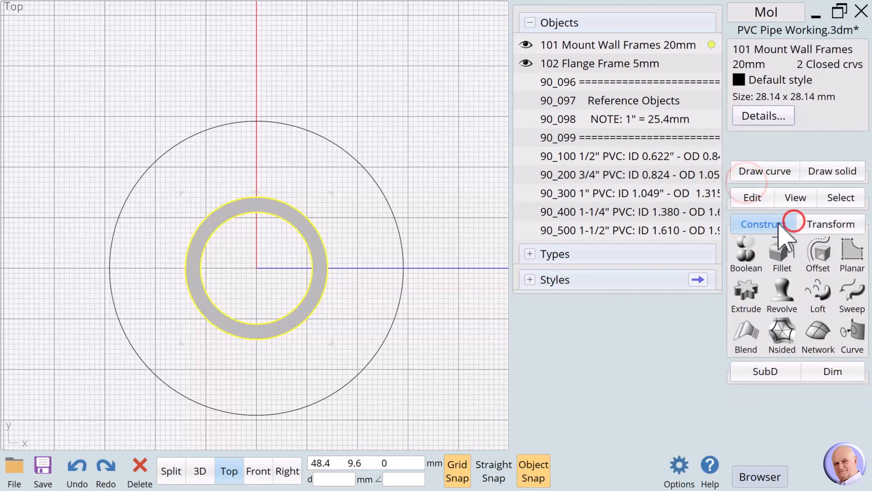
left_click(426, 295)
Step: Extrude the innermost circle together with the flange circle 5 mm with capped ends to make the flange ring
left_click(309, 275)
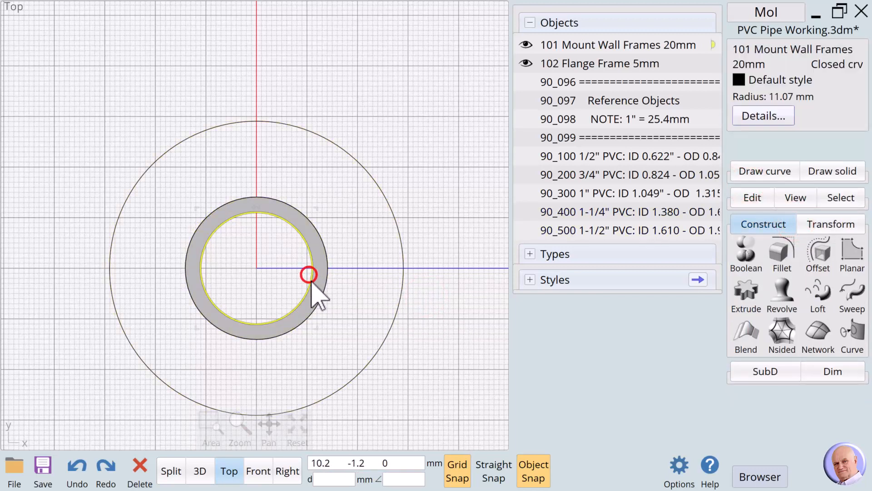
left_click(389, 336)
left_click(387, 331)
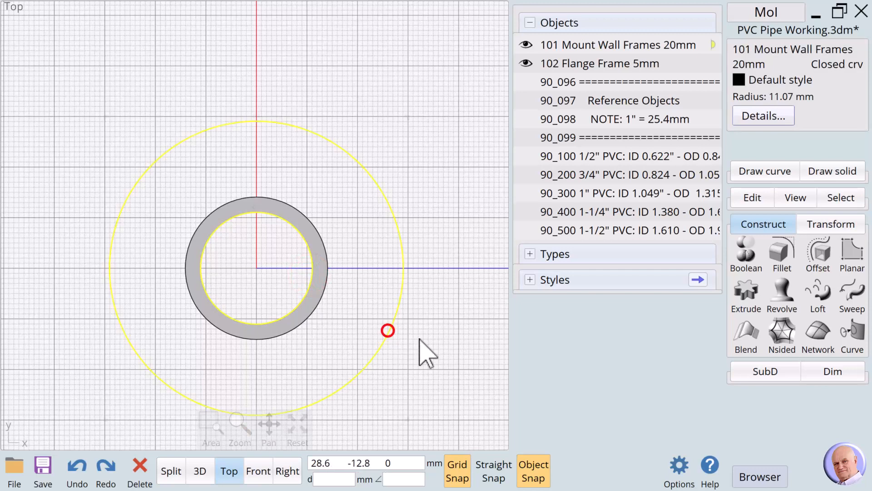
left_click(741, 303)
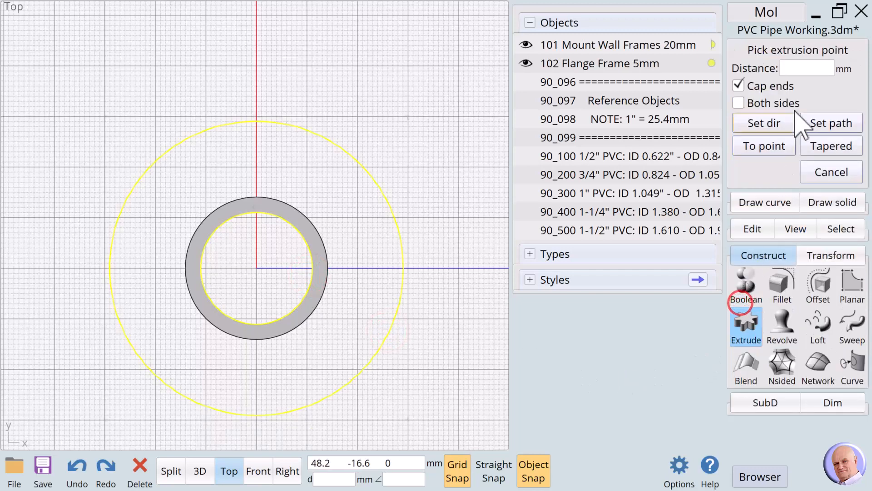
left_click(806, 69)
left_click(775, 138)
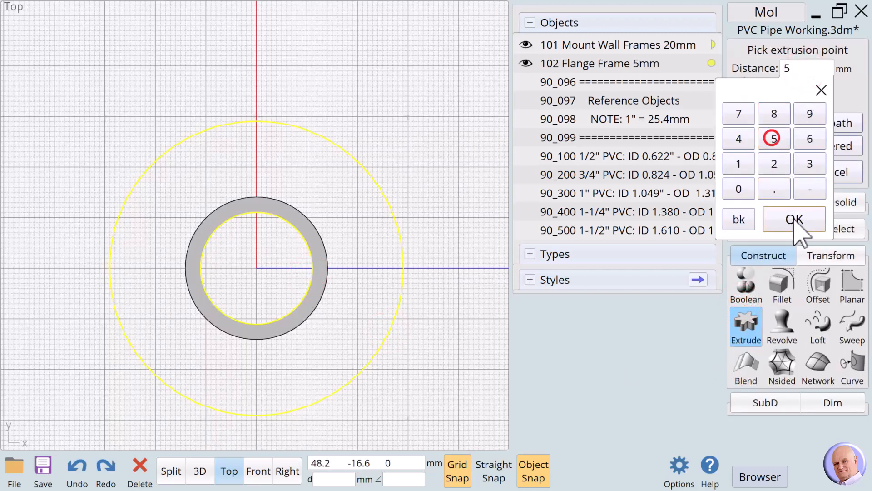
left_click(793, 220)
left_click(452, 207)
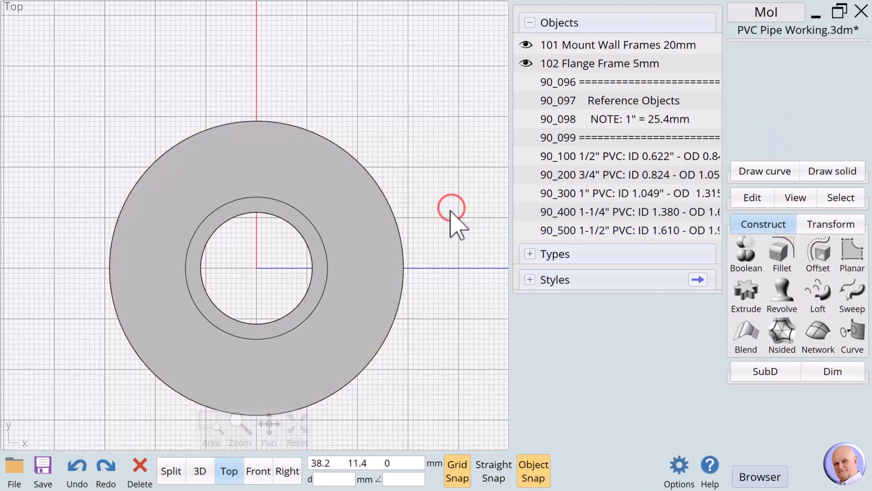
Step: In the 3D view, join the flange and the pipe socket into one solid with a Boolean union
left_click(200, 471)
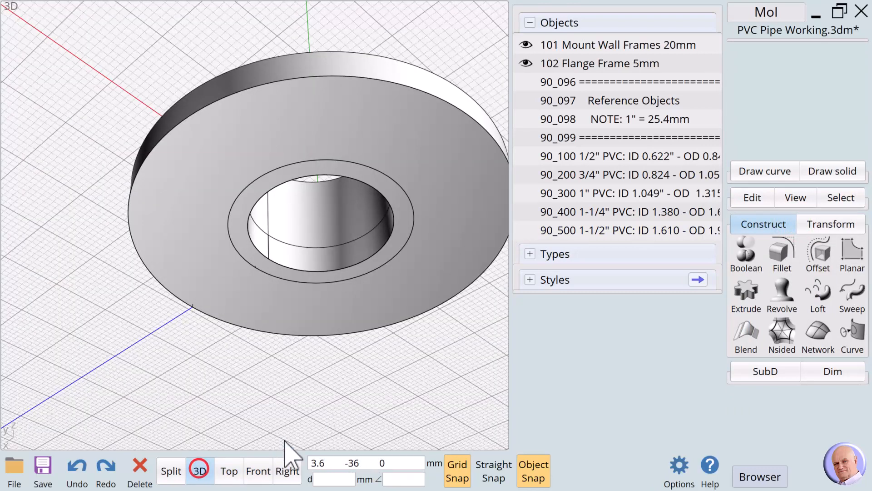
left_click_drag(288, 433, 312, 415)
left_click(346, 383)
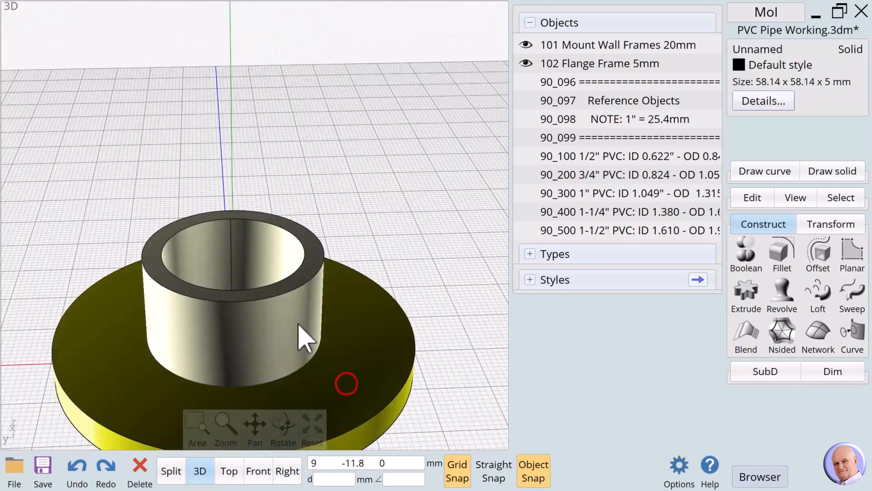
left_click(295, 322)
left_click(746, 251)
left_click(744, 253)
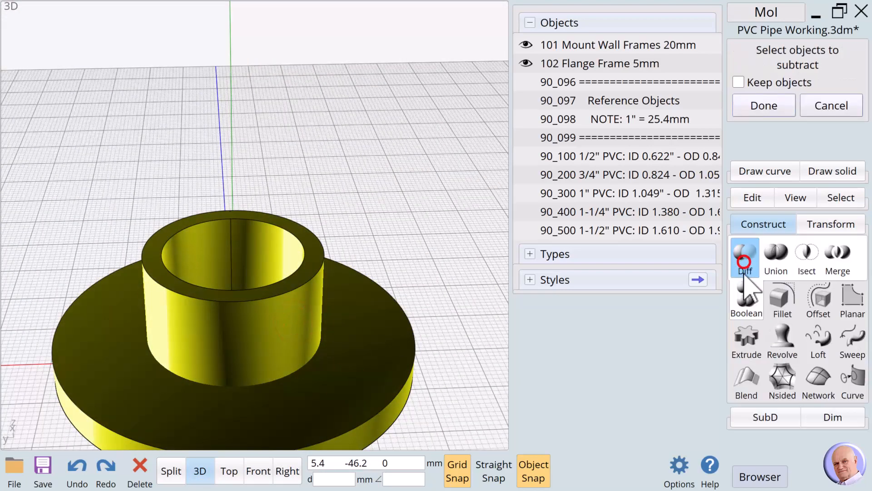
left_click(775, 252)
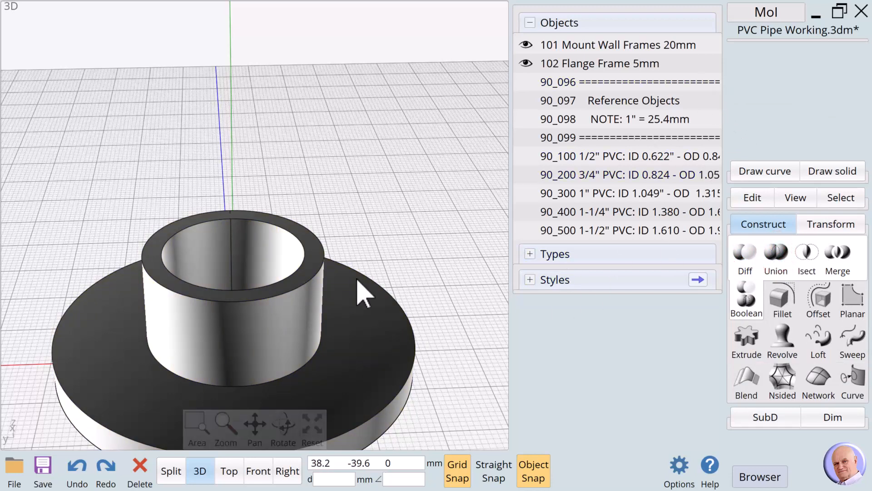
Step: Name the joined flange and socket solid "100 1/2Inch Mount"
left_click(341, 303)
left_click(749, 49)
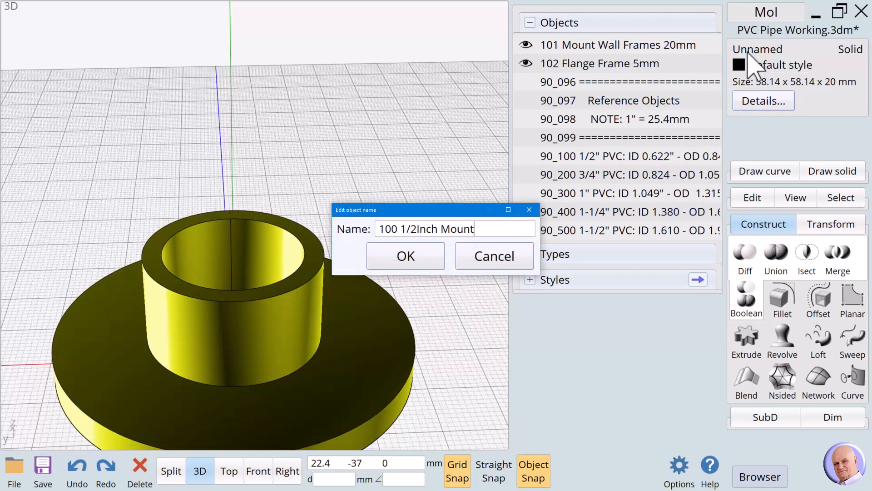
left_click(421, 255)
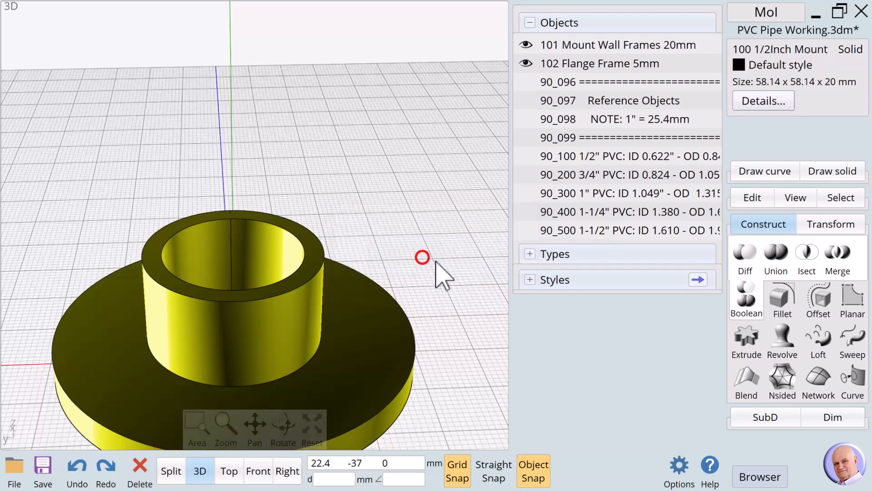
left_click(440, 286)
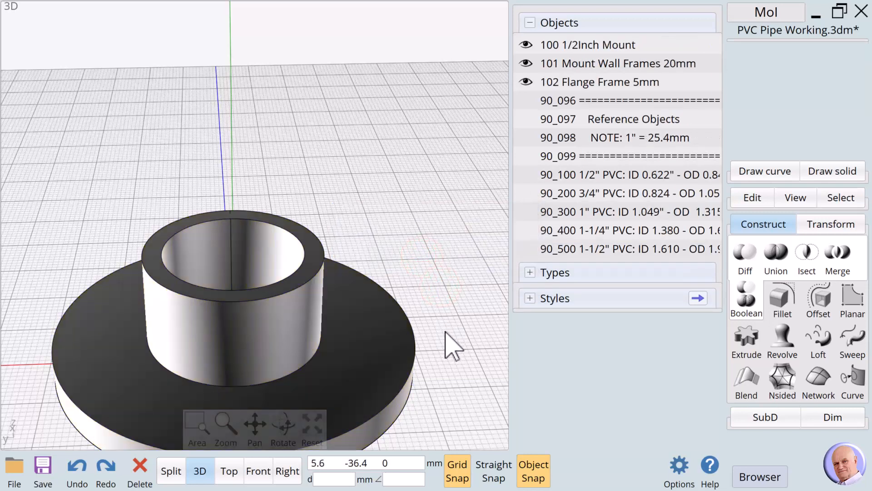
Step: Fillet the upper outer edge of the flange with a 2 mm circular radius
left_click_drag(258, 435, 464, 400)
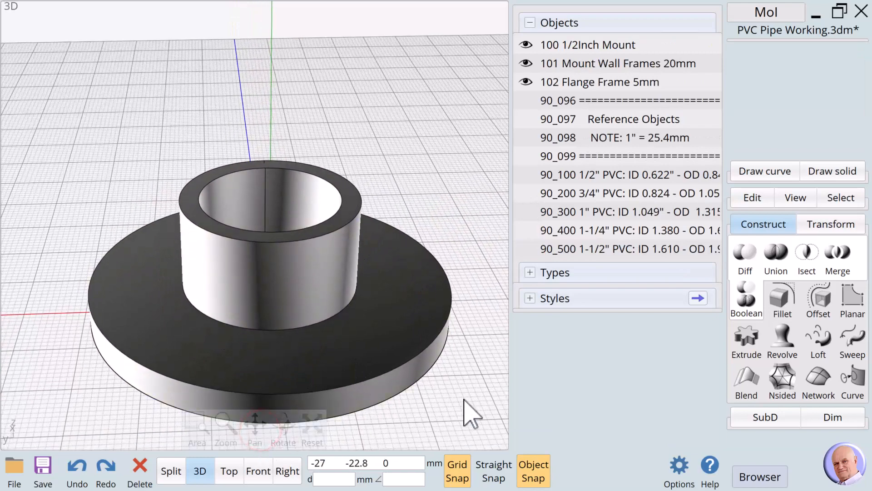
left_click(449, 313)
left_click(450, 313)
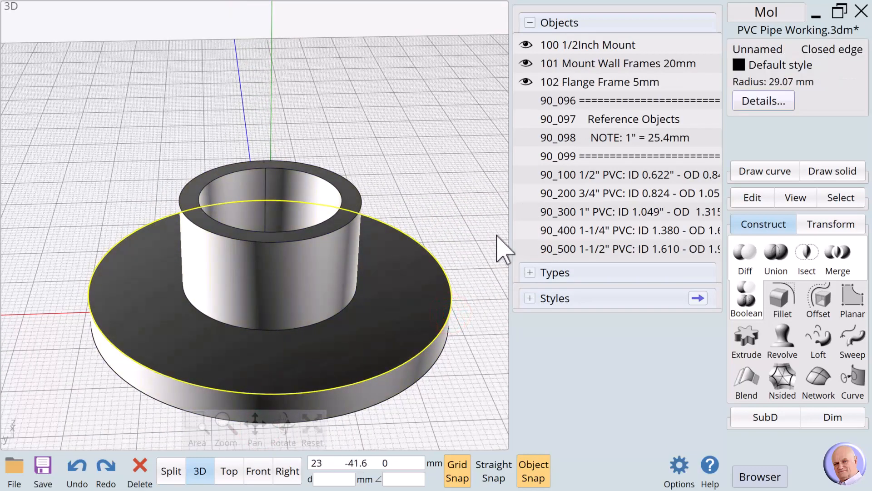
left_click(779, 301)
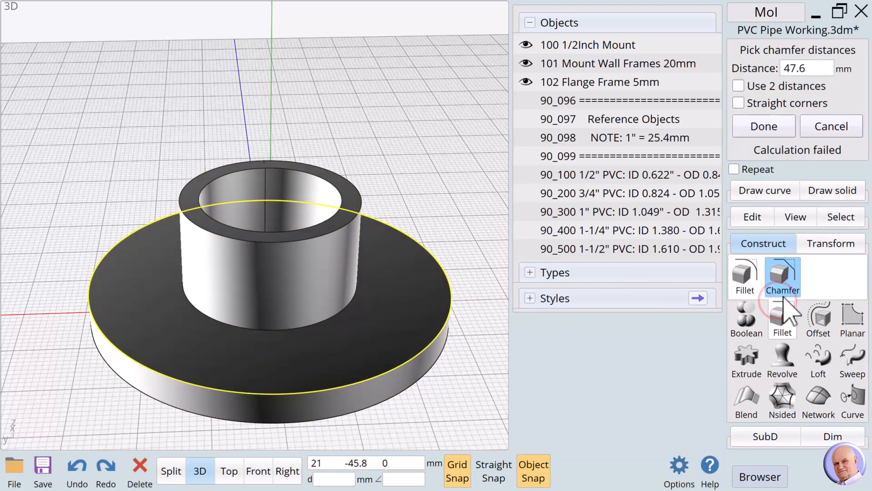
left_click(742, 278)
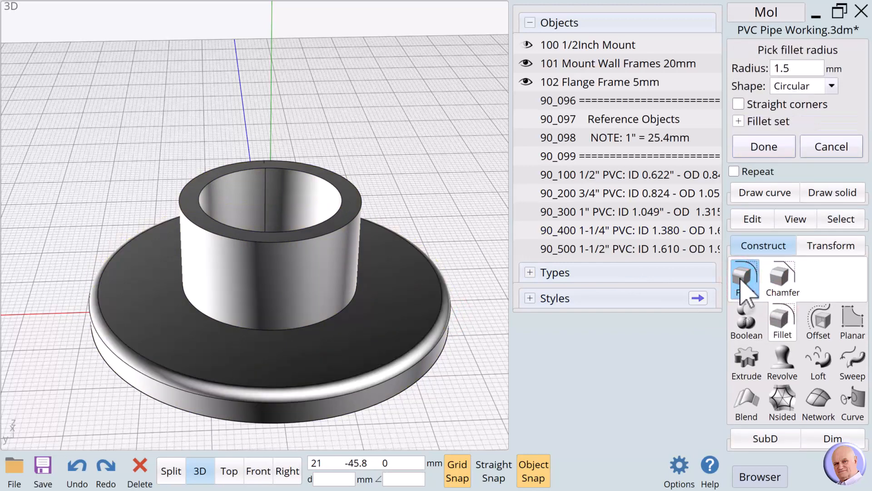
left_click(795, 69)
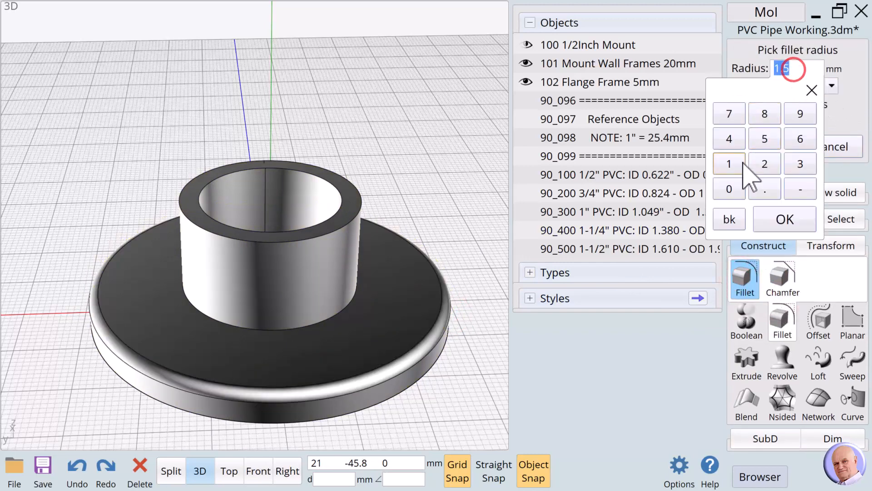
left_click(758, 166)
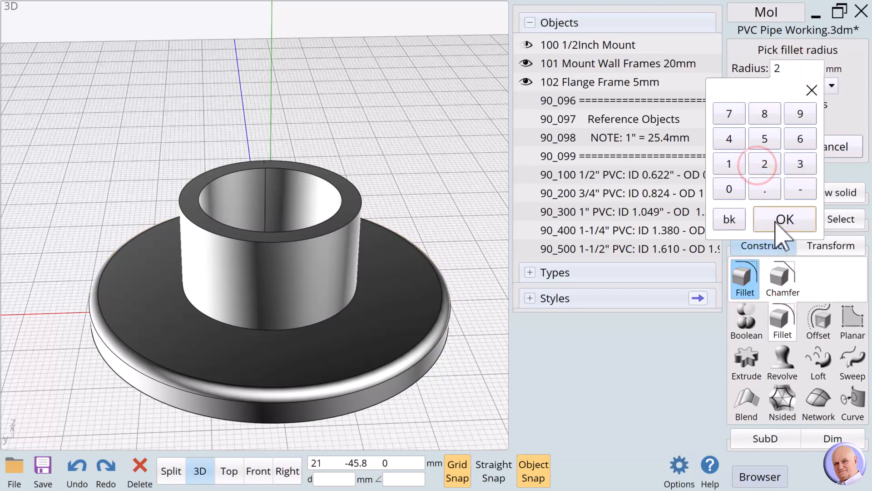
left_click(775, 220)
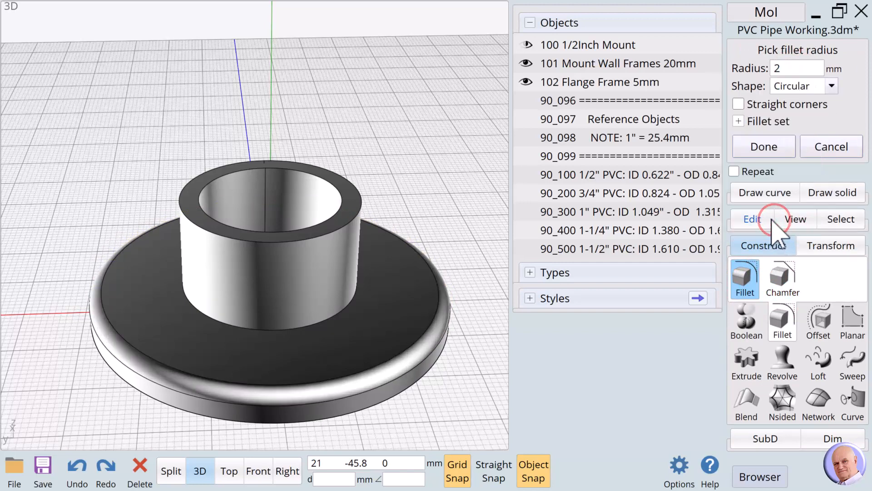
left_click(756, 143)
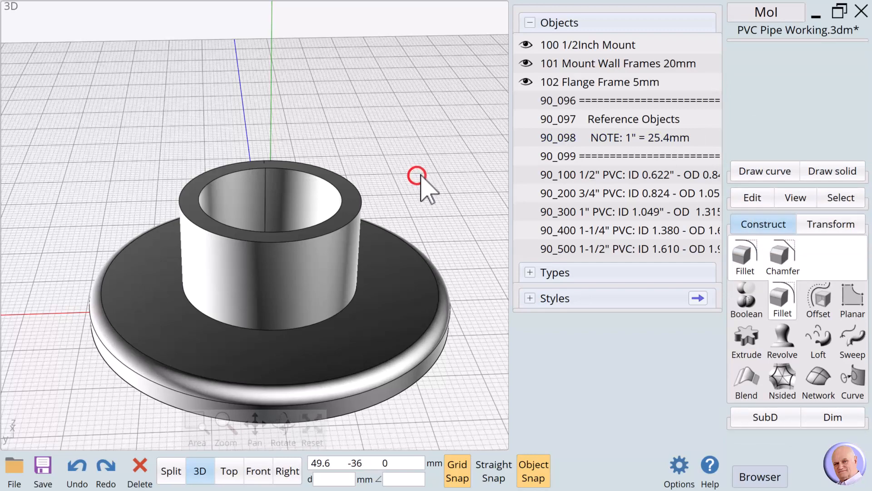
Step: Fillet both edges of the socket's top rim face with a 1.5 mm radius
left_click_drag(286, 425, 285, 420)
scroll(347, 262, "up", 3)
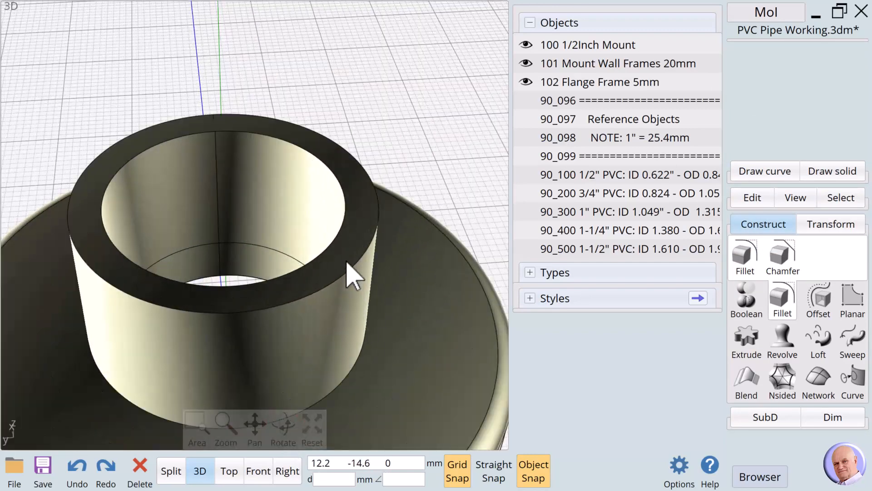
left_click(350, 181)
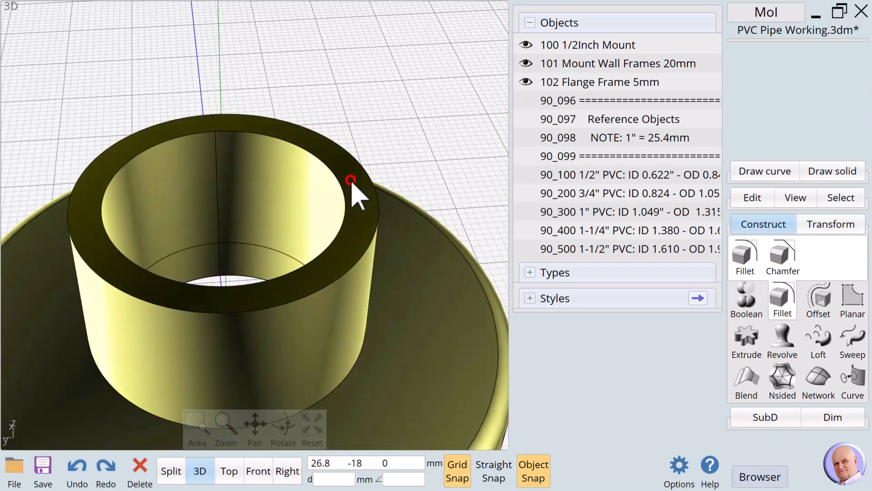
left_click(352, 181)
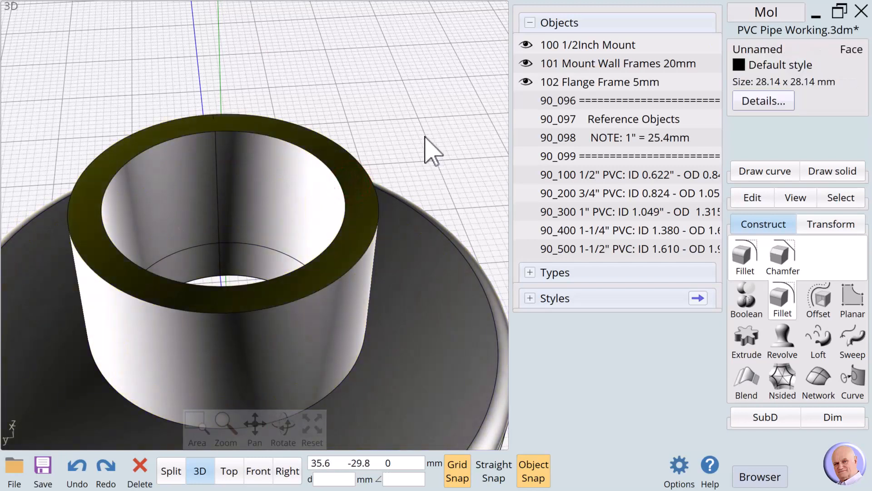
left_click(741, 263)
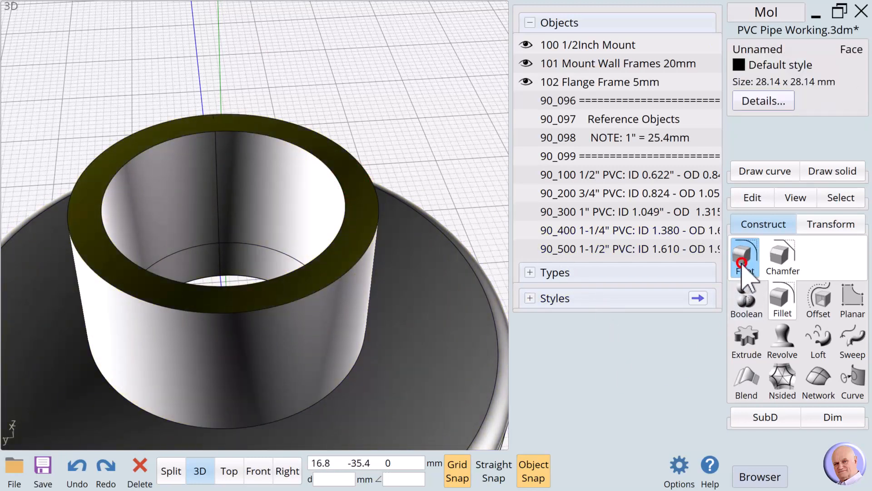
left_click(779, 68)
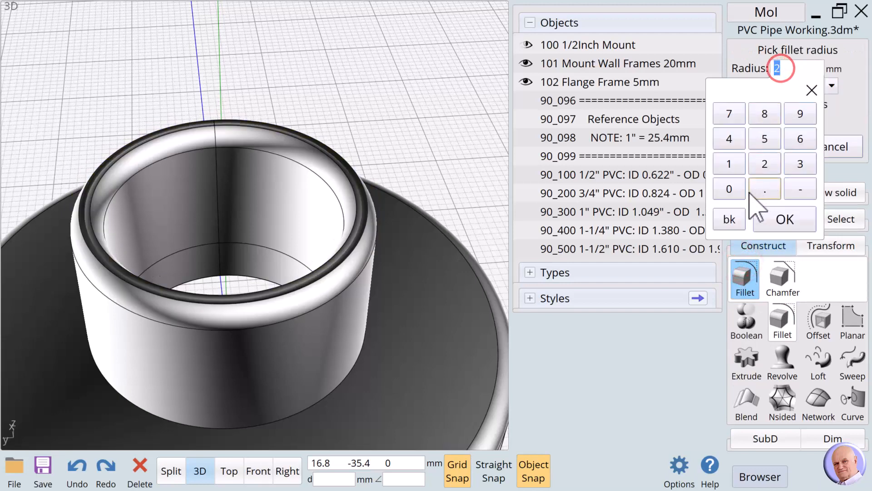
left_click(729, 163)
left_click(765, 188)
left_click(765, 139)
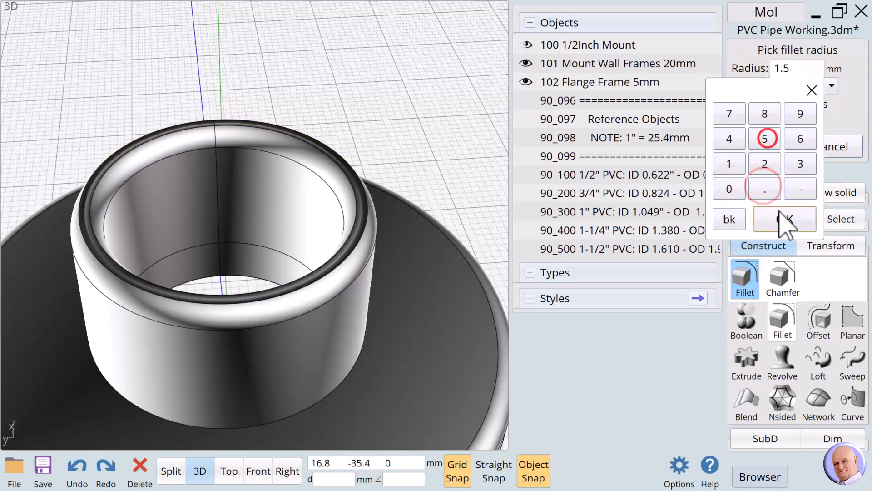
left_click(781, 213)
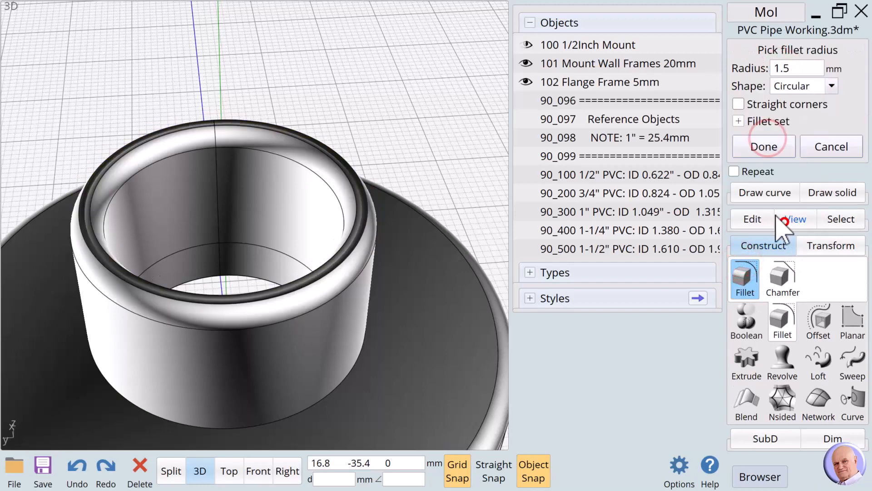
left_click(765, 146)
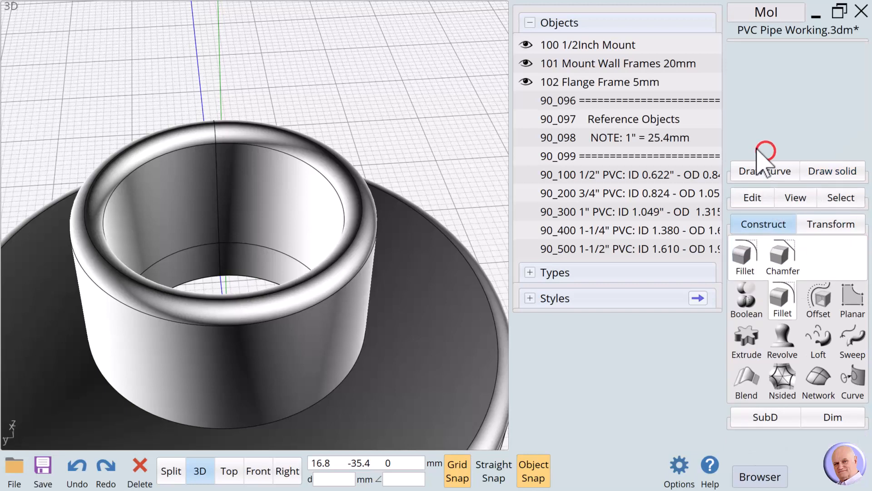
left_click(440, 122)
Step: Chamfer the edge where the socket wall meets the flange with a 2 mm distance
scroll(438, 118, "down", 2)
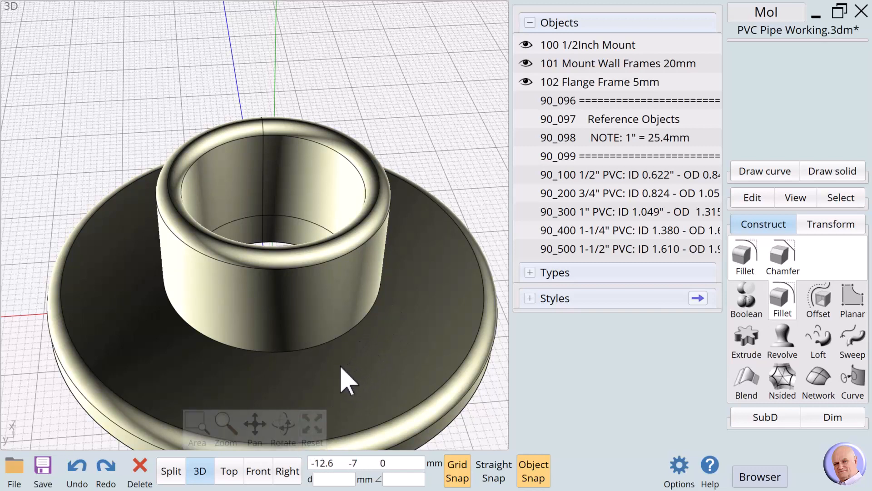
left_click(365, 317)
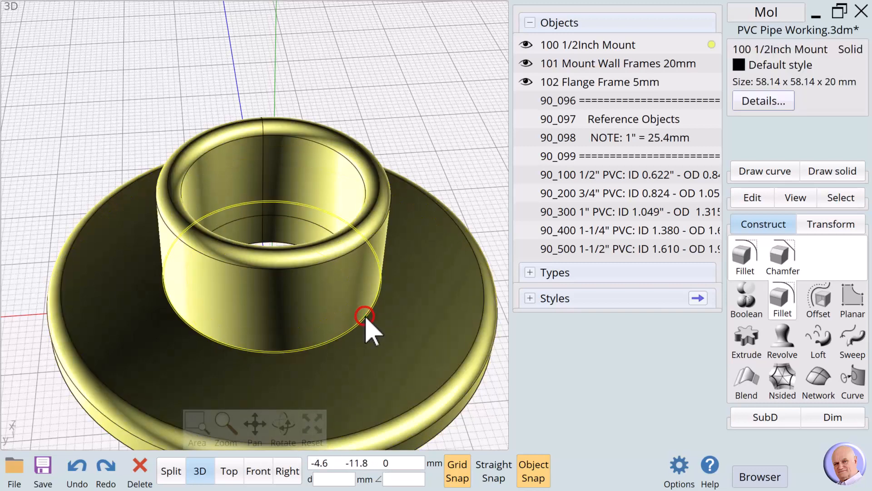
left_click(364, 318)
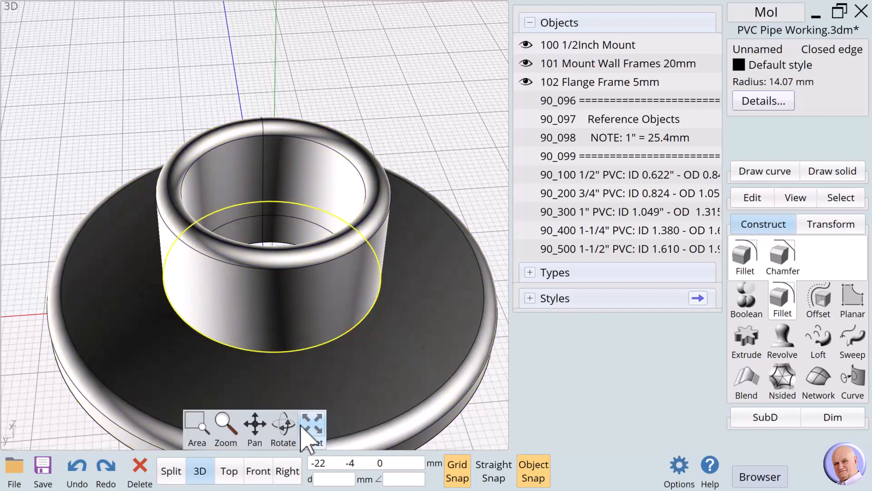
left_click_drag(282, 440, 288, 427)
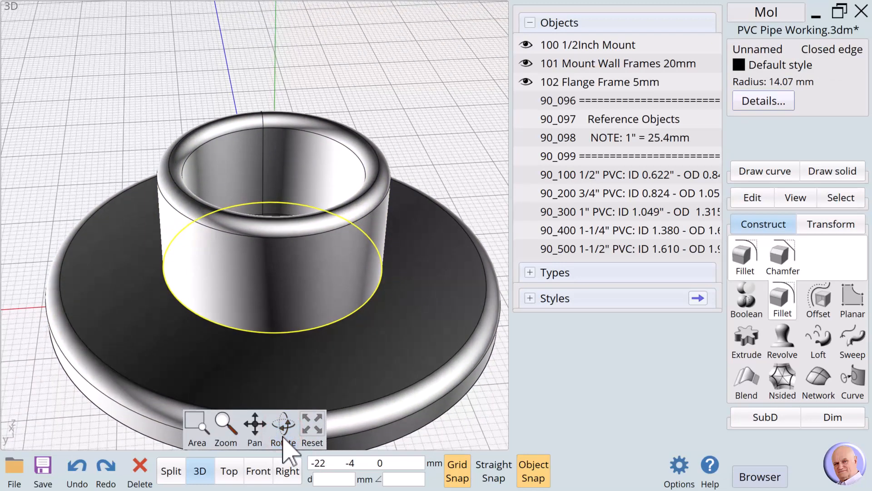
left_click(790, 261)
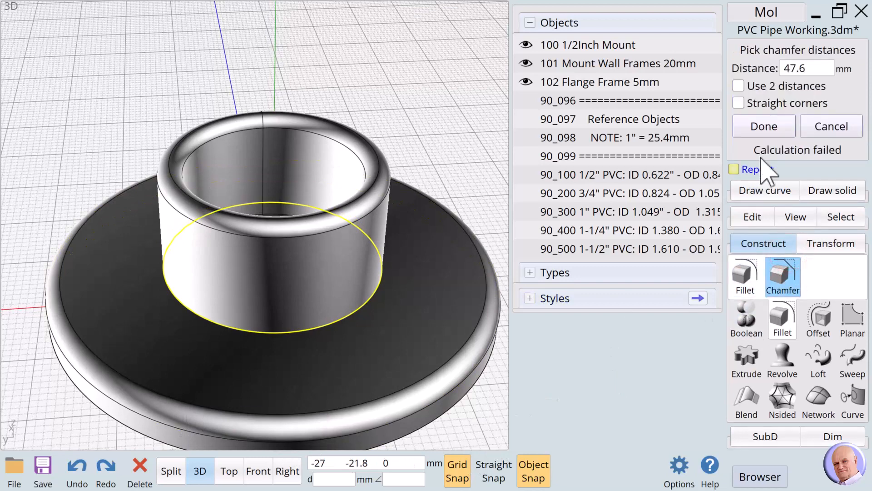
left_click(812, 73)
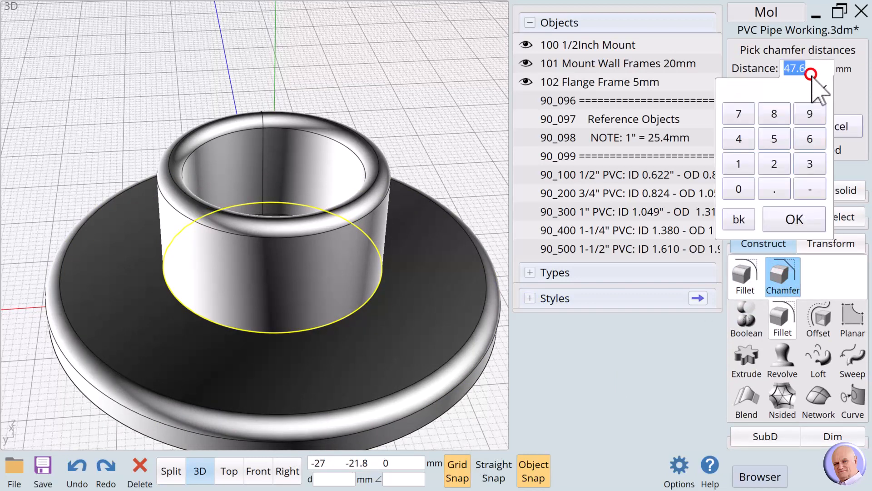
left_click(775, 164)
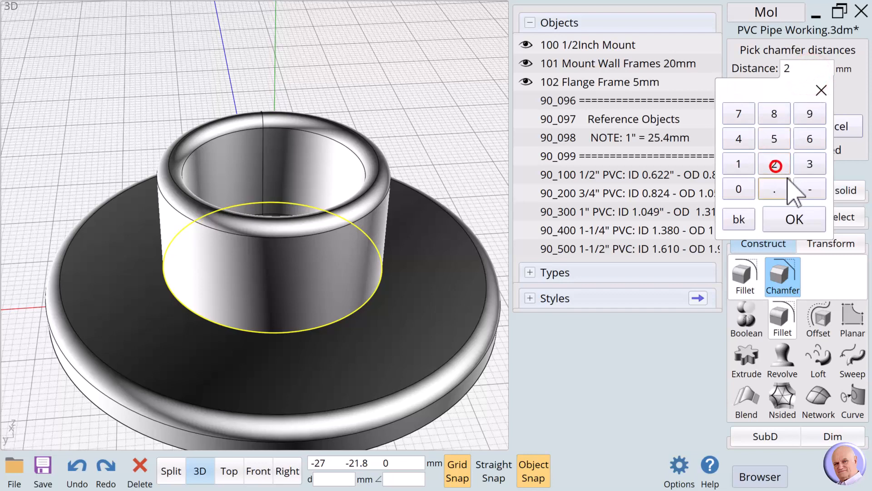
left_click(787, 222)
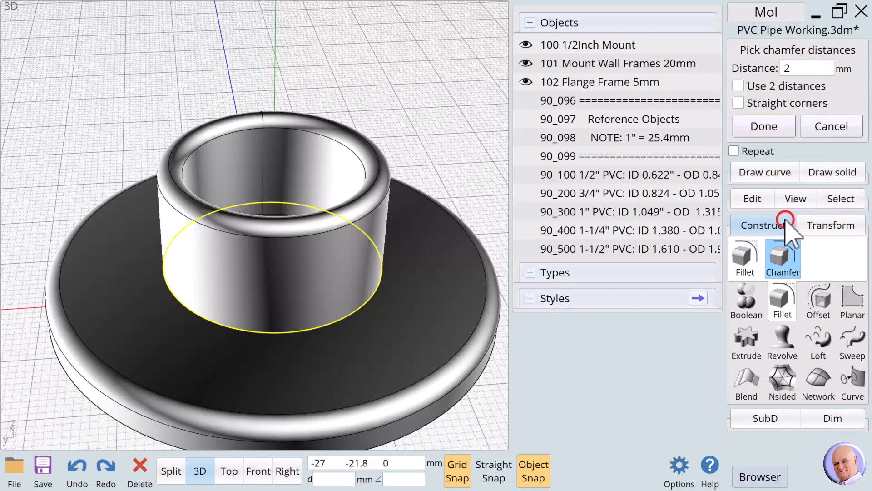
left_click(760, 126)
left_click(473, 116)
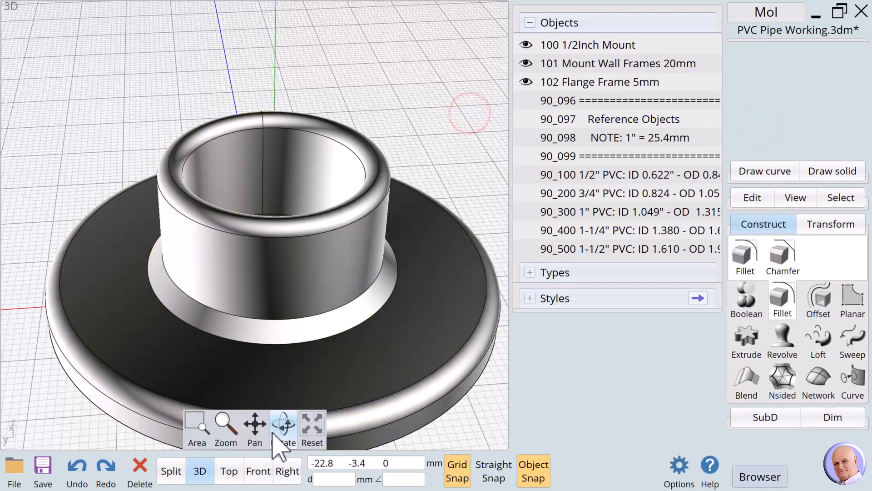
Step: In the Top view, draw a 5 mm diameter circle on the flange's horizontal centerline, midway between the chamfer and the outer fillet
left_click_drag(284, 427, 268, 448)
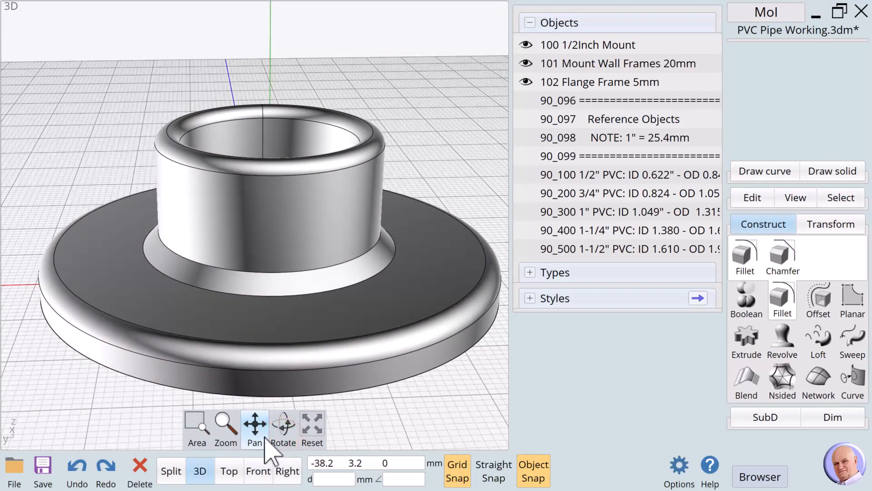
left_click(230, 471)
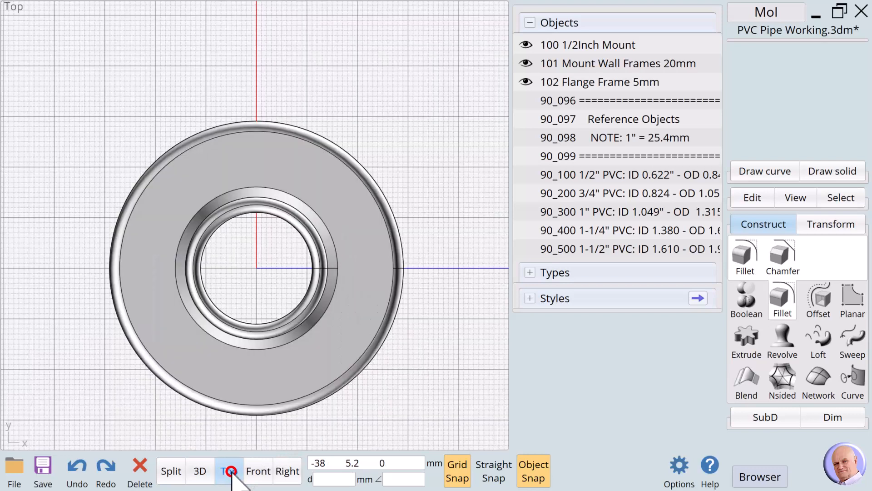
left_click(428, 353)
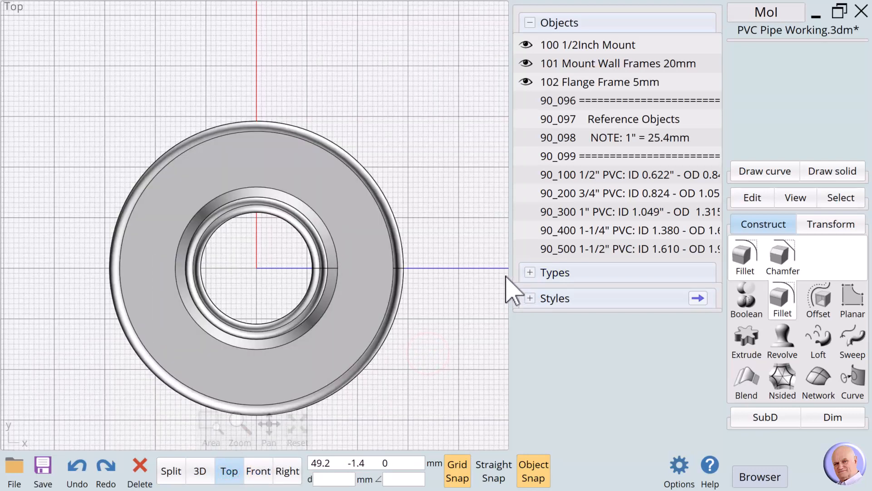
left_click(763, 171)
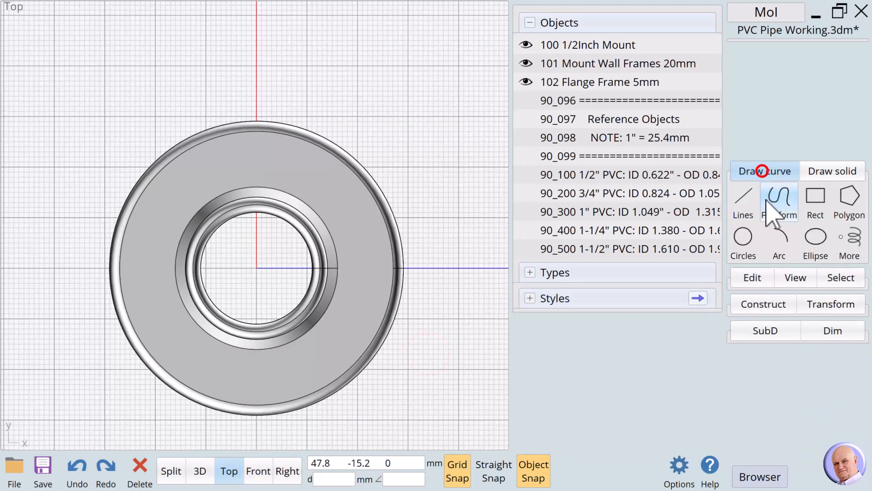
left_click(744, 237)
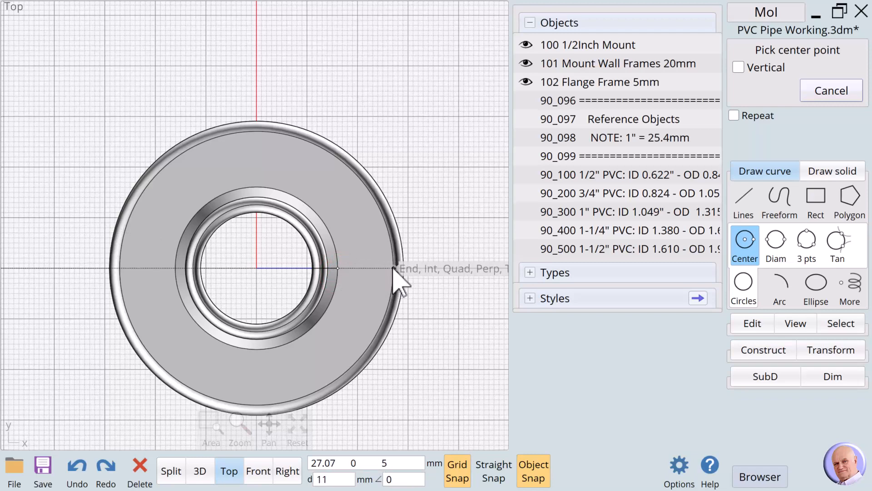
left_click(365, 268)
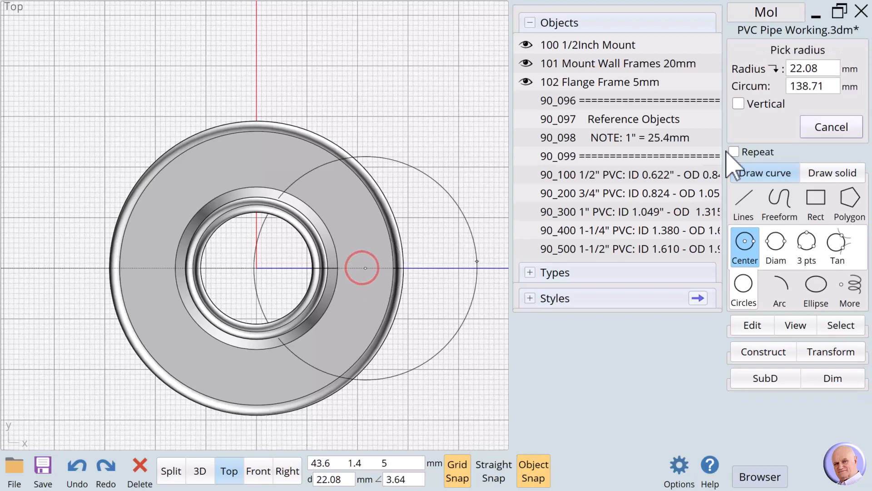
left_click(754, 70)
left_click(807, 73)
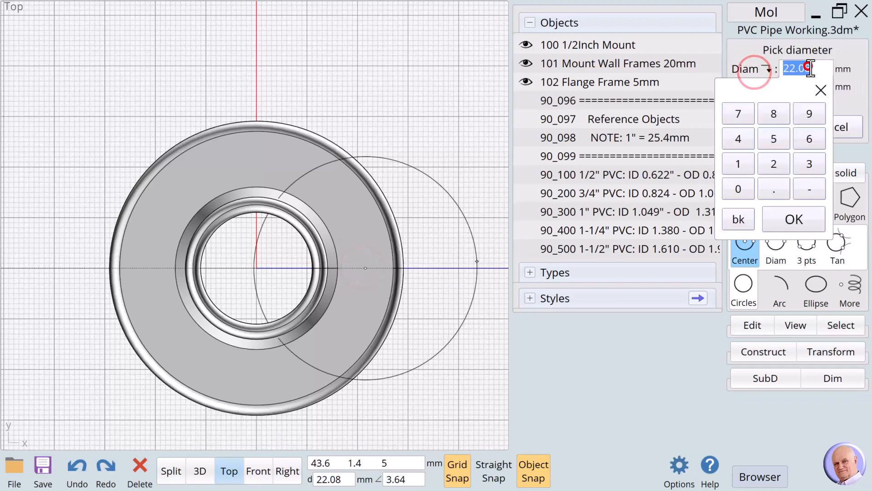
left_click(774, 139)
left_click(785, 219)
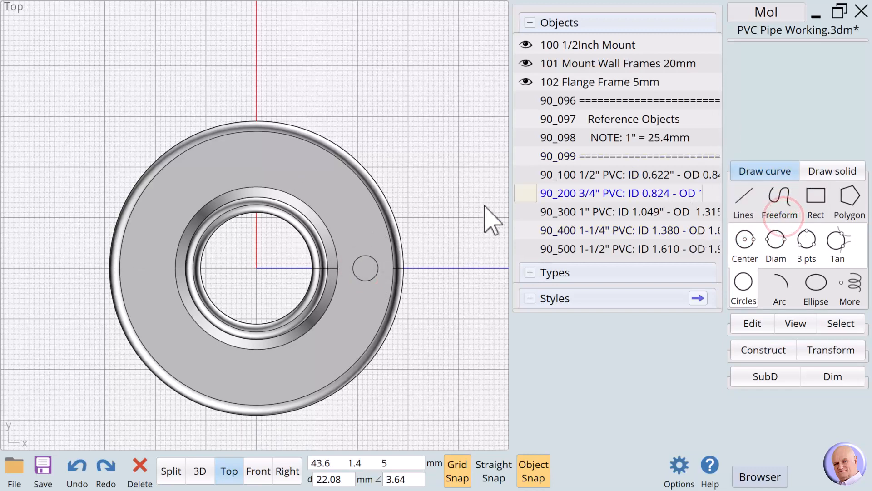
Step: Name the 5 mm circle on the flange "103 Hole Cutter"
left_click(414, 259)
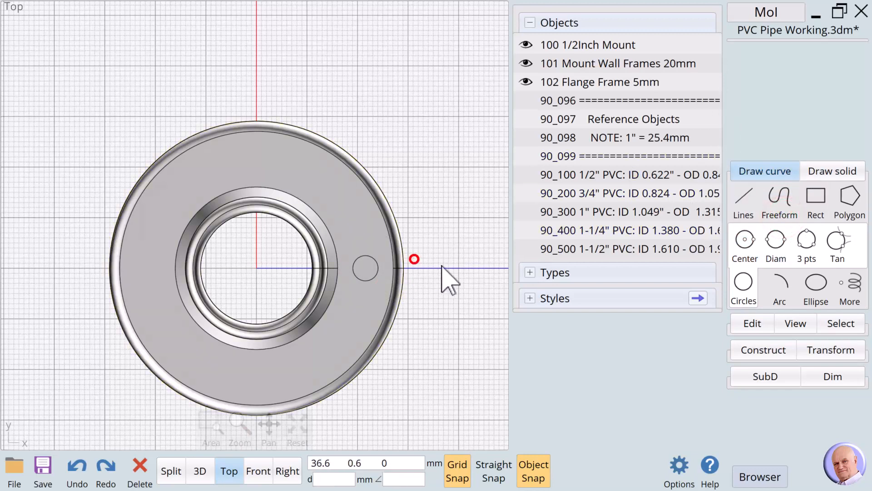
left_click(379, 268)
left_click(751, 49)
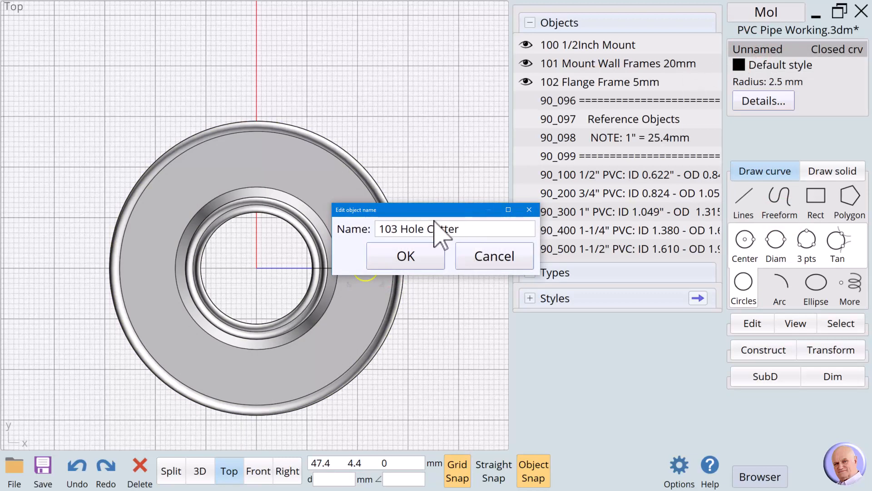
left_click(405, 255)
left_click(444, 341)
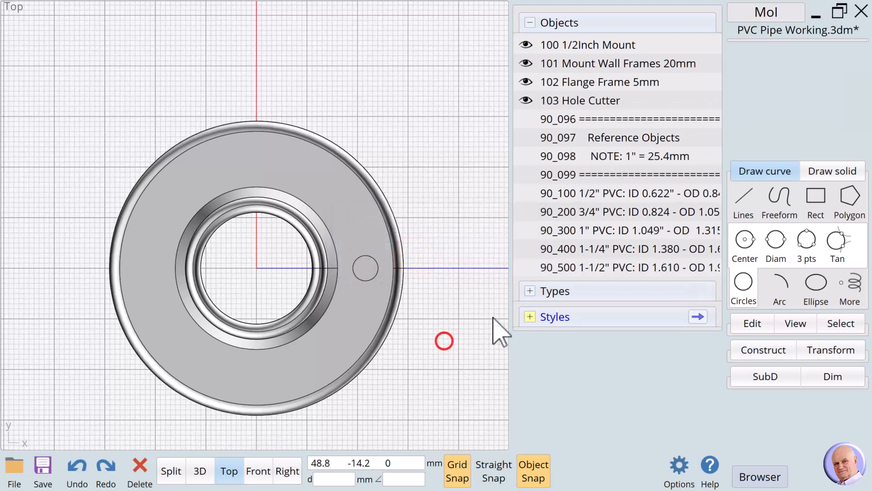
Step: Make a circular array of the hole cutter circle about the origin with 4 items over 360 degrees
left_click(376, 277)
left_click(834, 345)
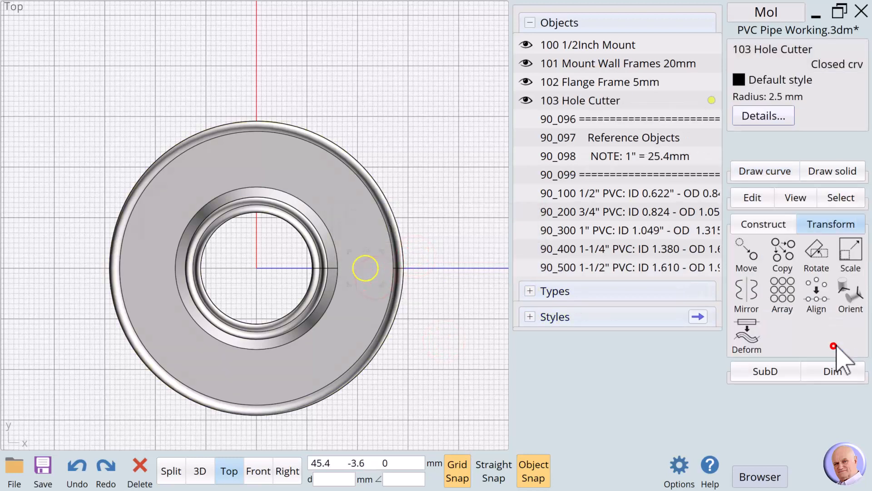
left_click(783, 290)
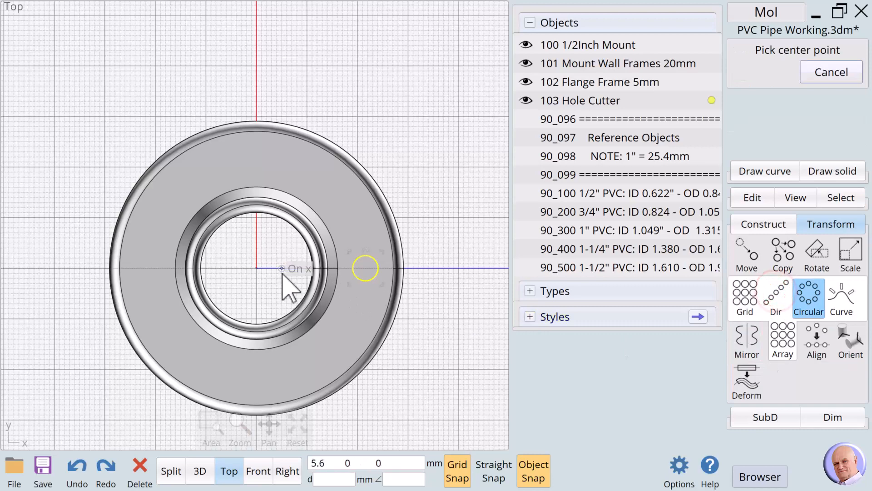
left_click(258, 268)
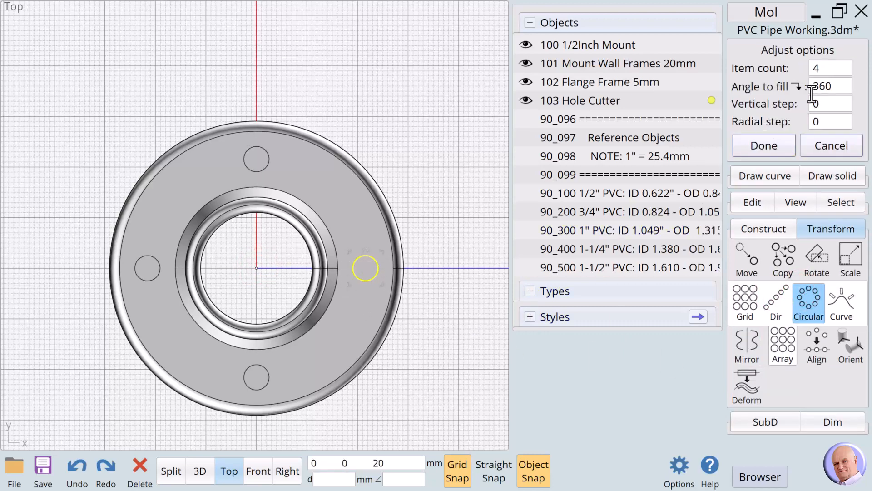
left_click(764, 147)
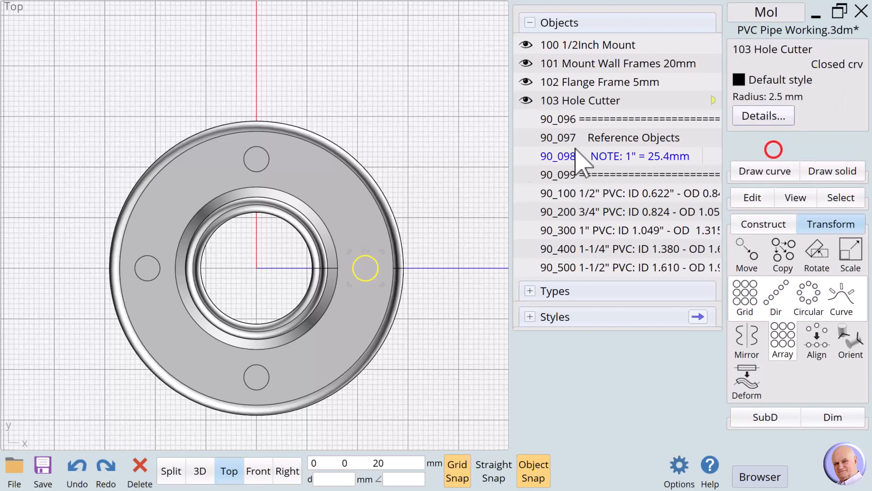
left_click(428, 208)
Step: Boolean-subtract the four hole cutter circles from the 1/2 inch mount and hide the 103 Hole Cutter curves
left_click(347, 195)
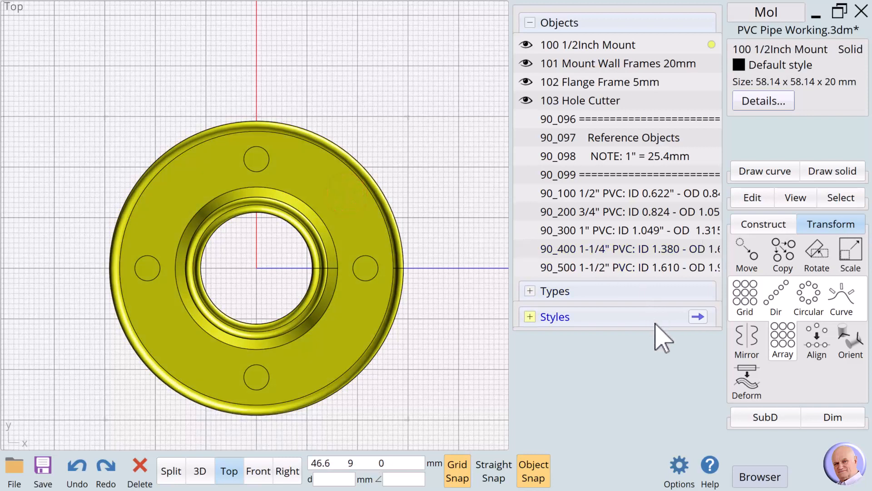
left_click(756, 224)
left_click(741, 259)
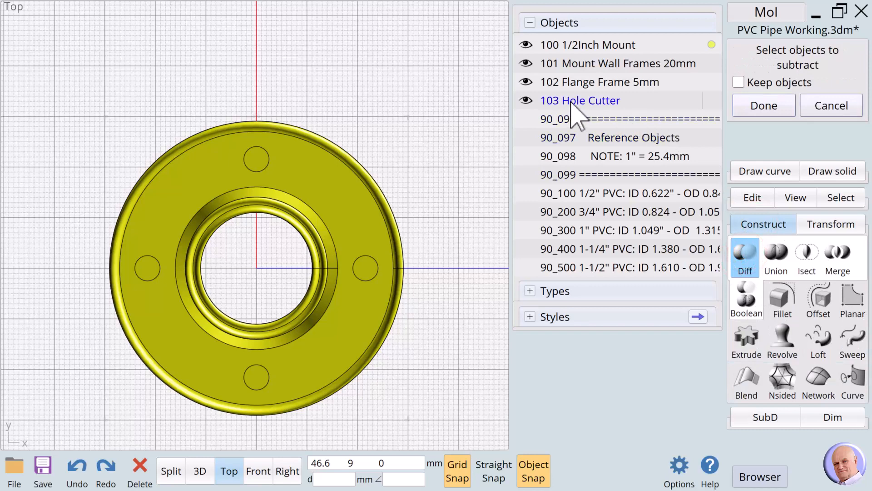
left_click(711, 100)
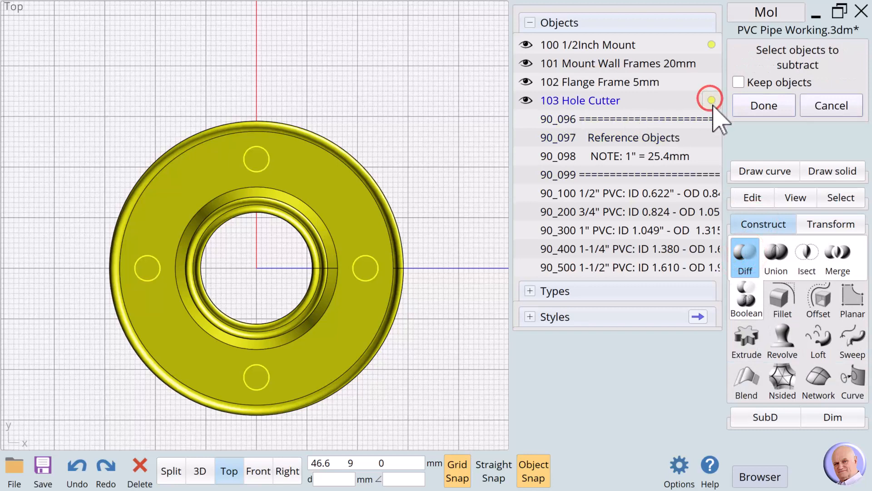
left_click(763, 105)
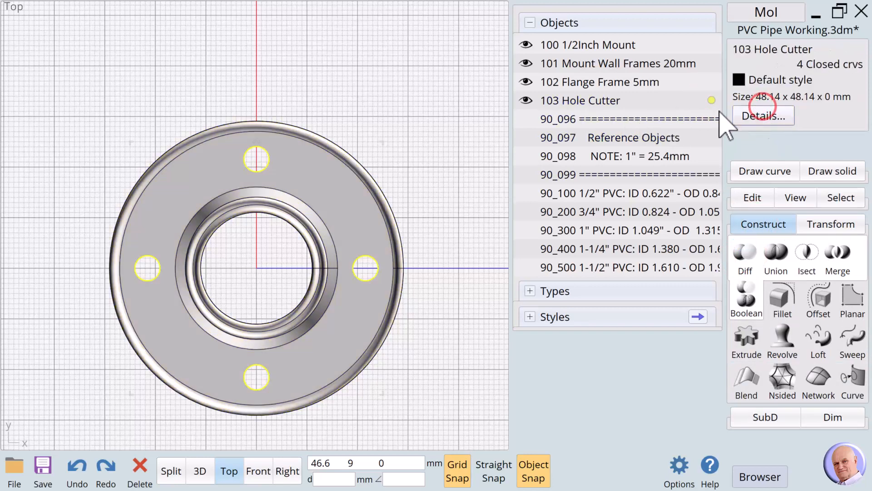
left_click(445, 164)
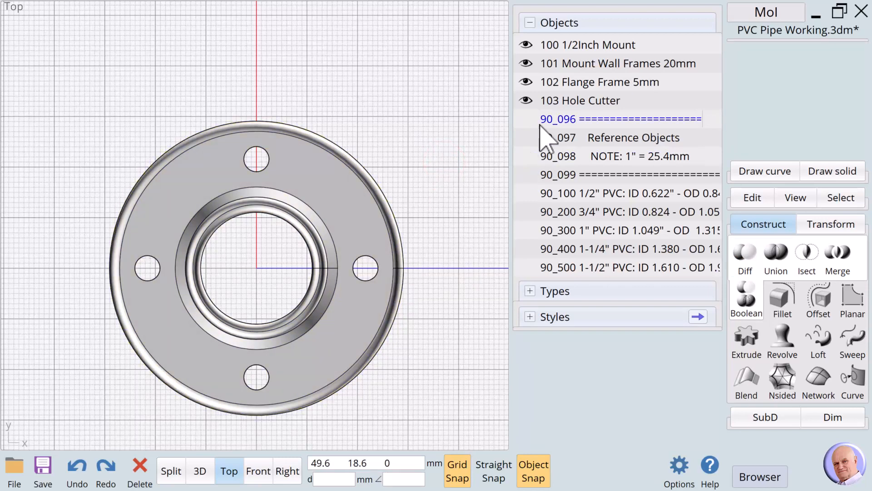
left_click(529, 101)
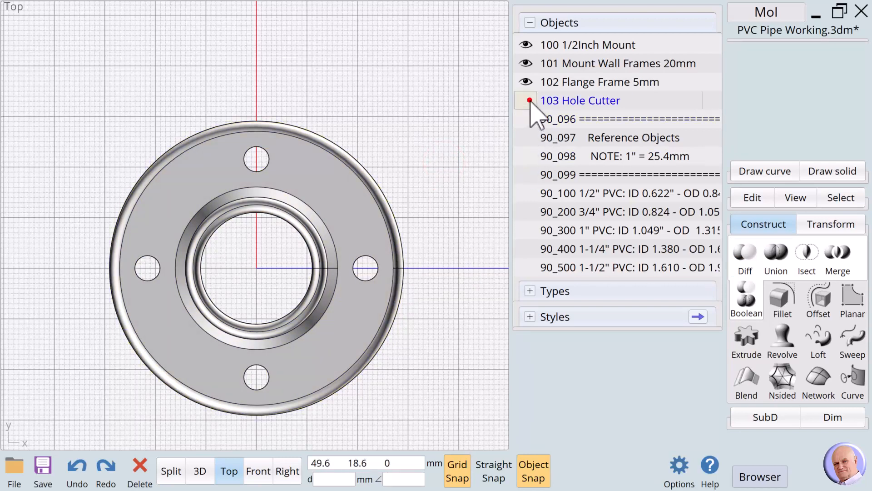
Step: Chamfer the upper edges of all four flange mounting holes with a 2 mm distance
left_click(373, 276)
left_click(262, 164)
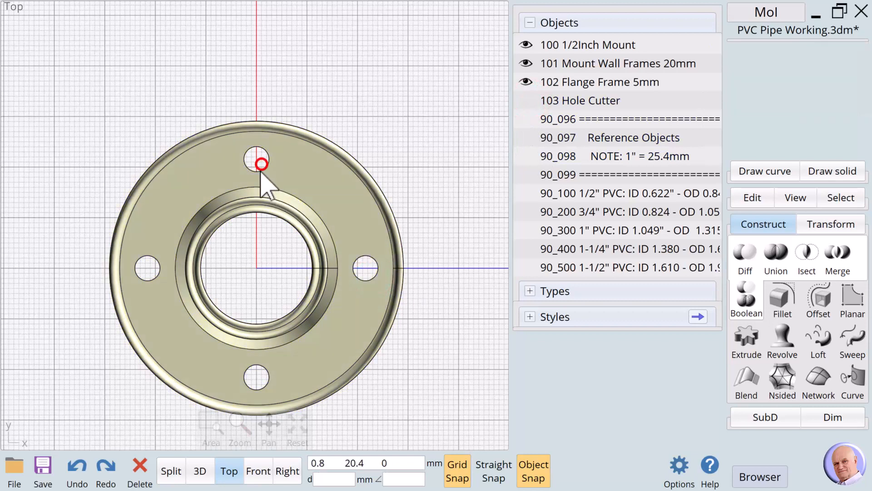
left_click(371, 258)
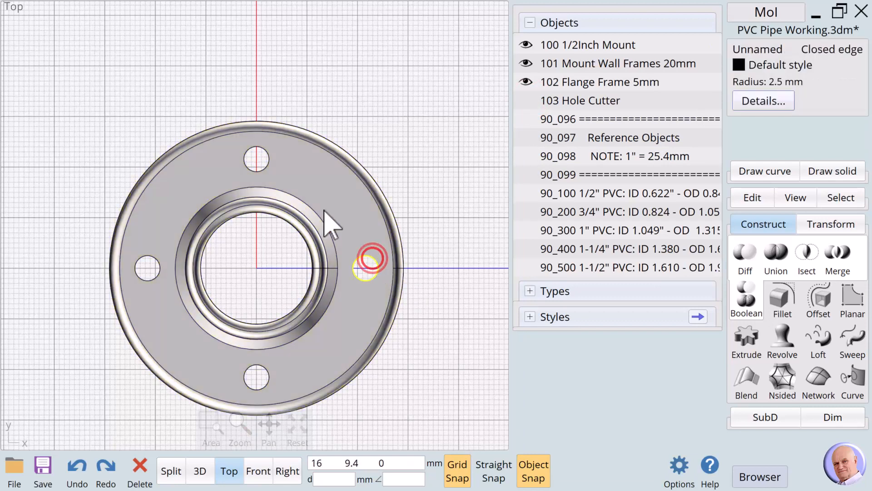
left_click(265, 164)
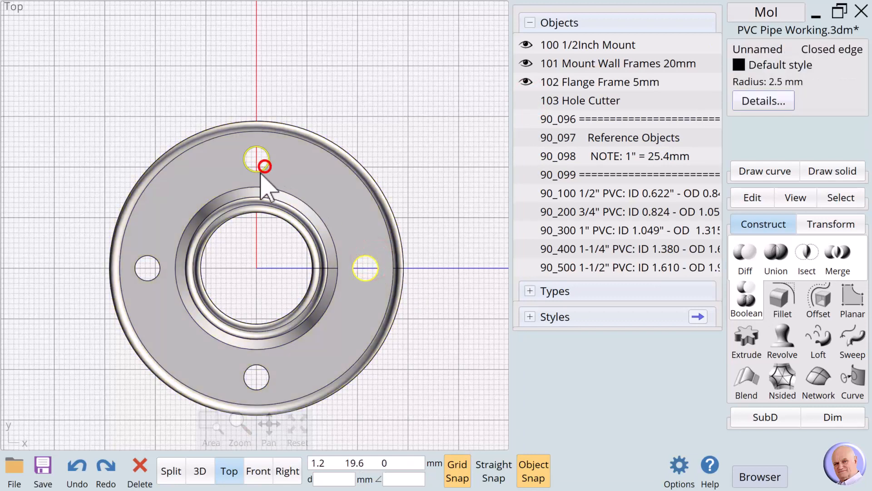
left_click(156, 276)
left_click(250, 364)
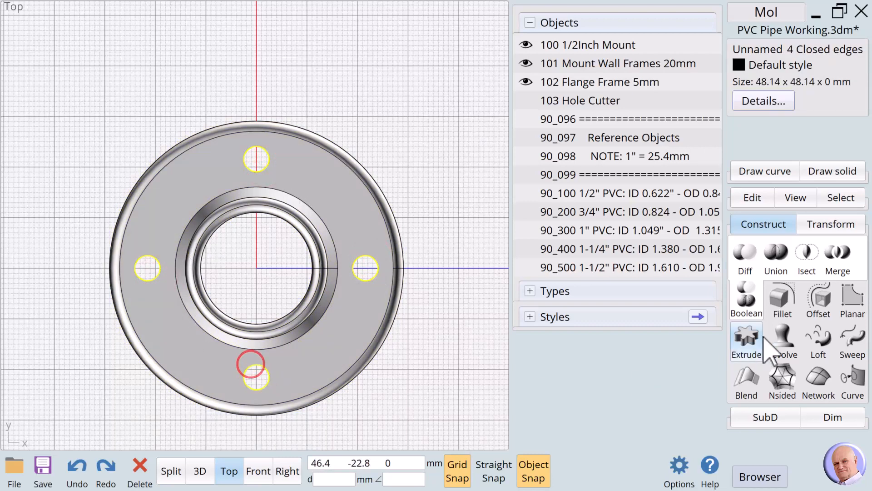
left_click(778, 304)
left_click(780, 266)
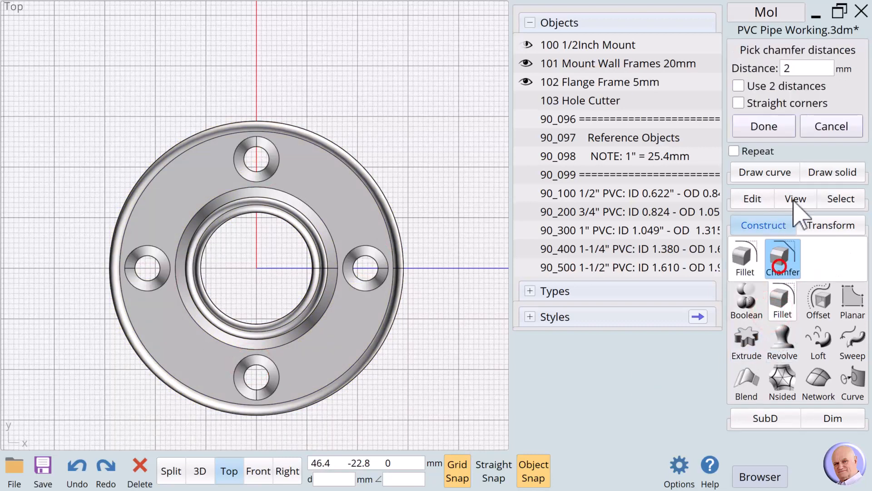
left_click(791, 70)
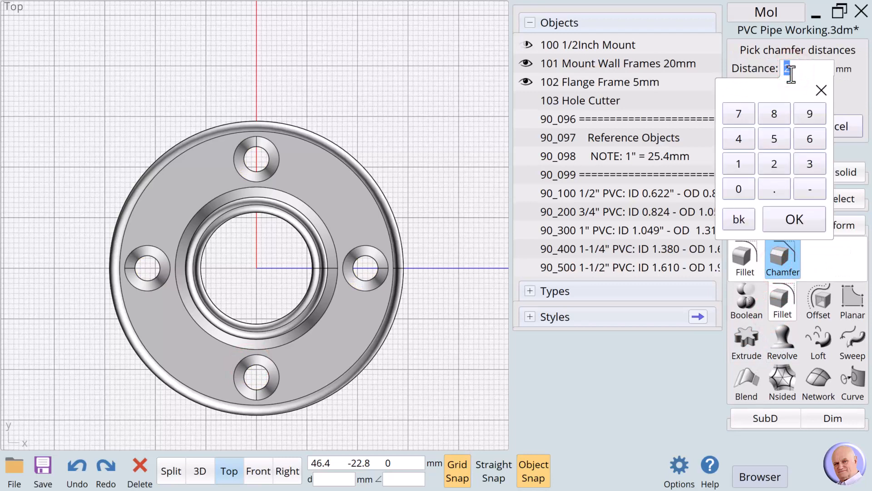
left_click(793, 220)
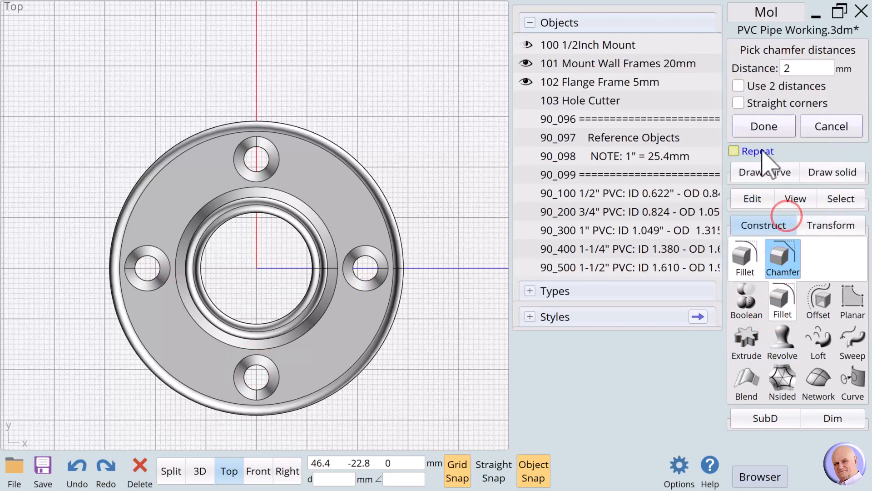
left_click(755, 131)
left_click(440, 195)
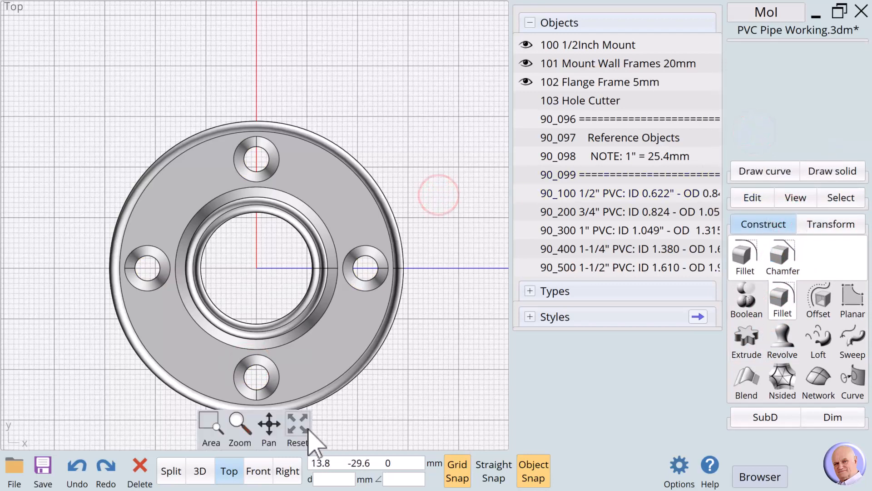
Step: In the 3D view, hide the 101 Mount Wall Frames 20mm and 102 Flange Frame 5mm objects
left_click(210, 480)
mouse_move(202, 472)
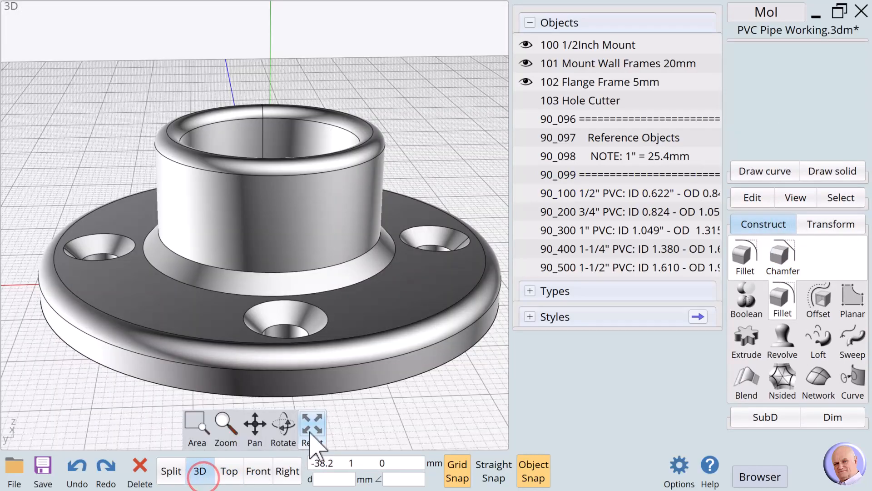
mouse_move(284, 429)
left_mouse_down()
mouse_move(272, 431)
mouse_move(285, 418)
left_mouse_up()
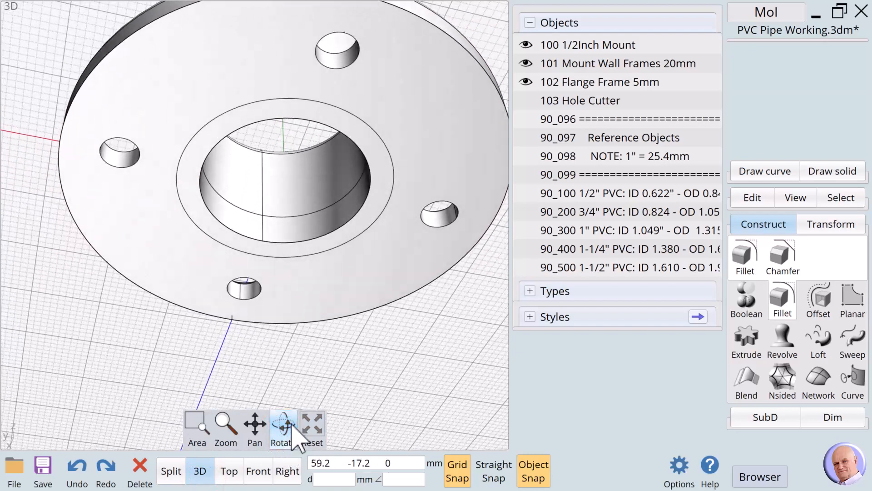
left_click(526, 63)
Step: Chamfer all edges of the mount's flat bottom face with a 1 mm distance
left_click(428, 145)
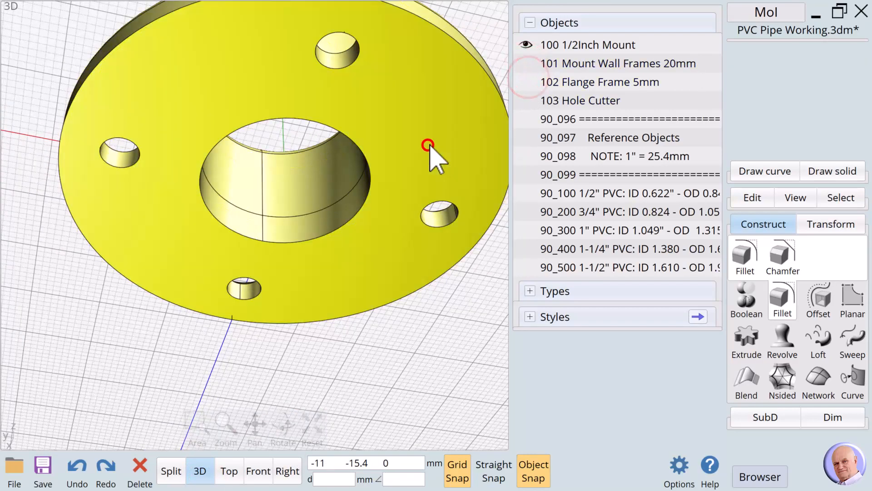
left_click(428, 145)
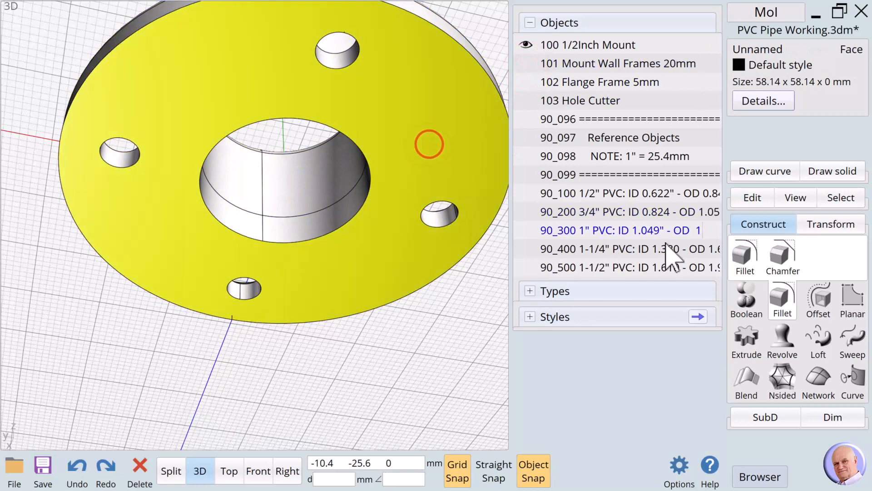
left_click(783, 257)
left_click(792, 68)
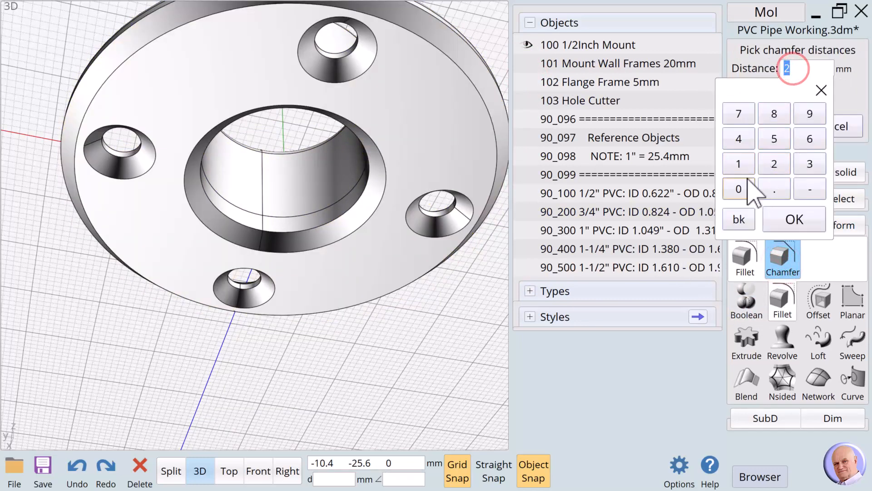
left_click(740, 165)
left_click(793, 219)
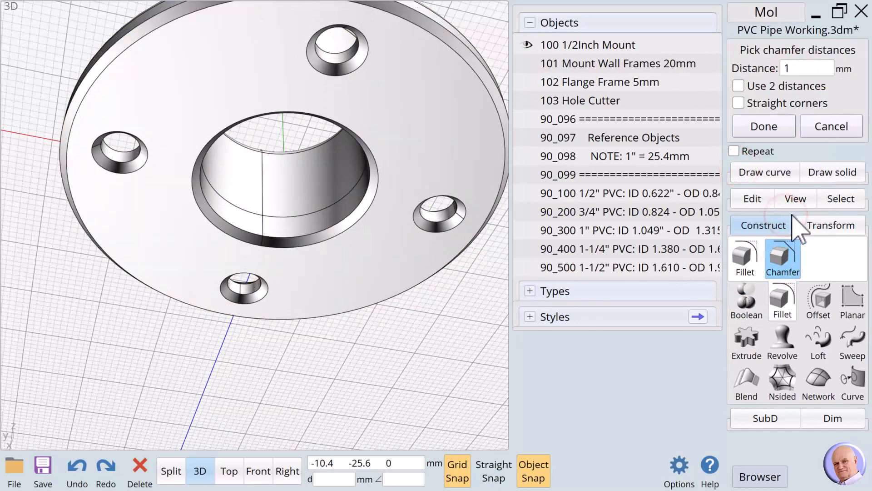
left_click(766, 127)
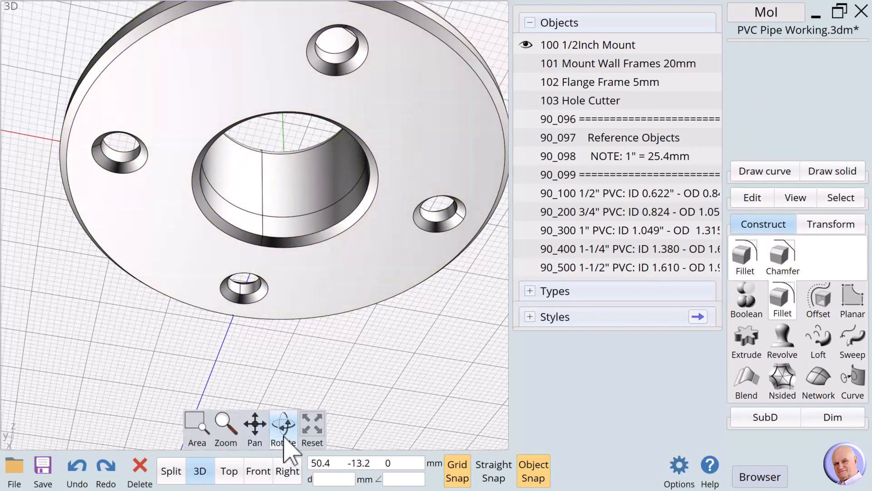
Step: Show the 1/2" PVC reference pipe and inspect its fit in the mount's socket from several angles
mouse_move(286, 424)
left_mouse_down()
mouse_move(287, 443)
mouse_move(279, 415)
mouse_move(282, 428)
left_mouse_up()
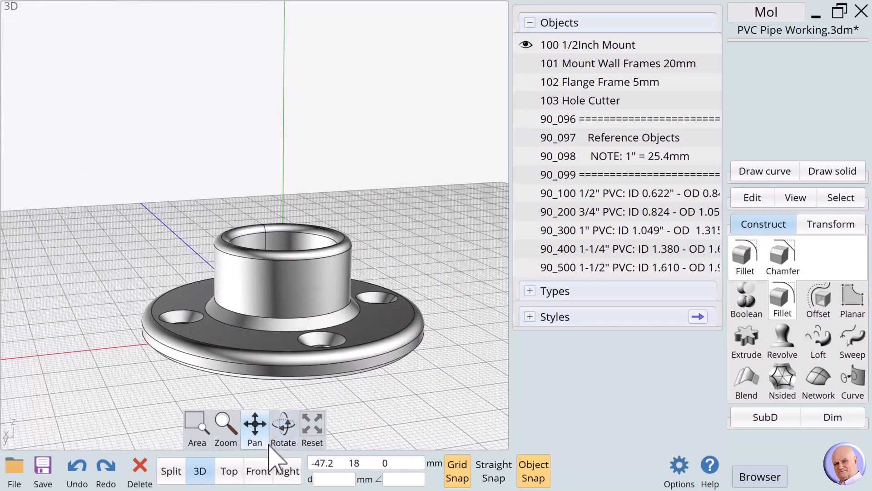
left_click(526, 193)
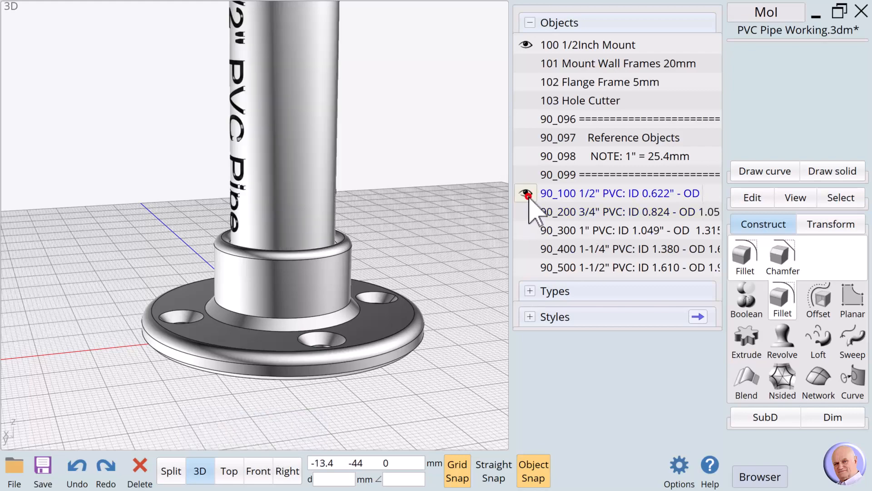
left_click_drag(284, 416, 346, 483)
left_click(254, 429)
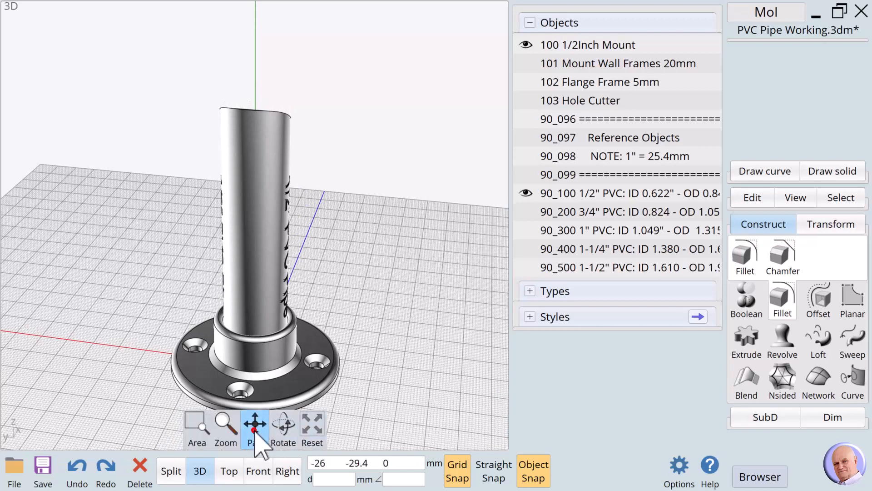
left_click_drag(254, 437, 347, 385)
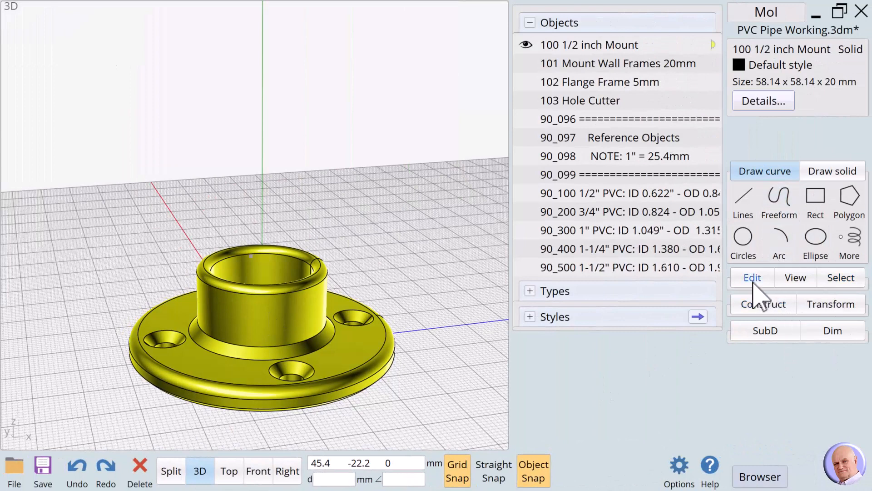
Step: Duplicate the mount in place as 90_150 1/2" Mount Profile and hide the original 100 1/2 inch Mount
left_click(753, 278)
left_click(821, 278)
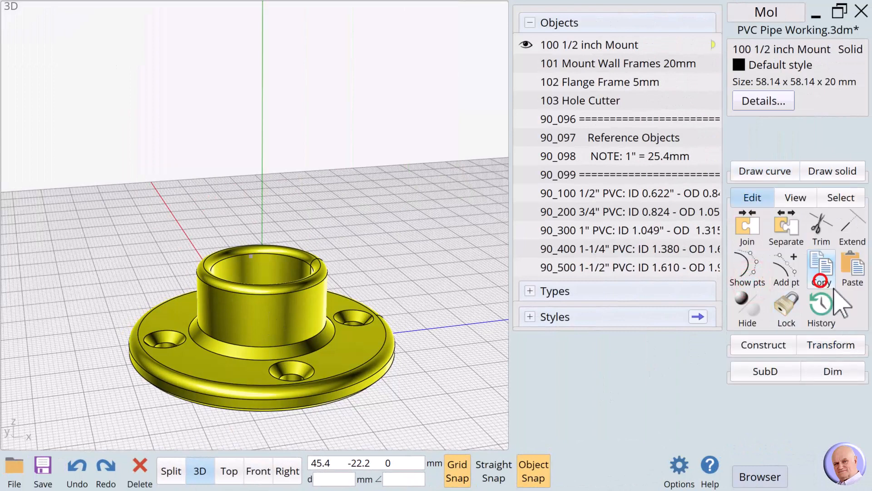
left_click(851, 272)
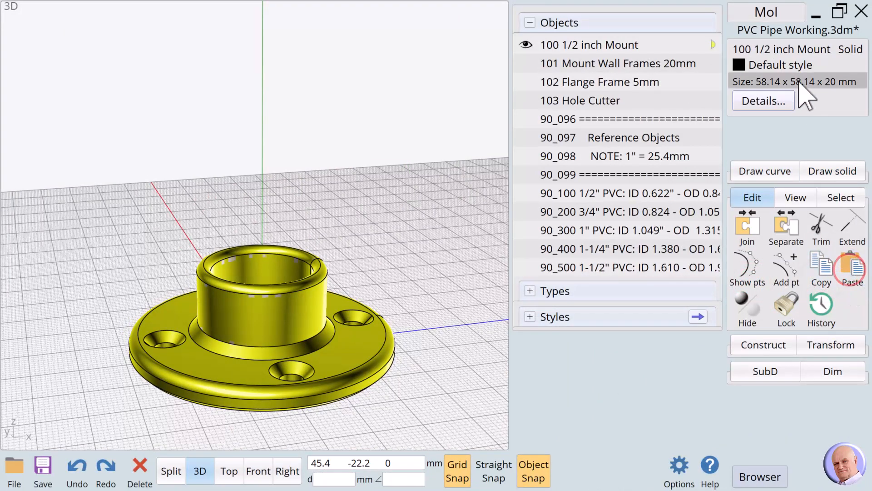
left_click(748, 49)
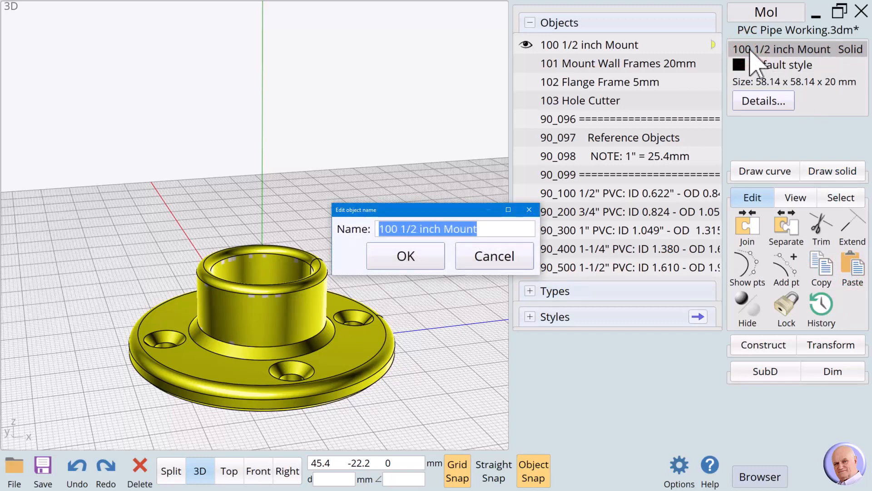
type("90_15")
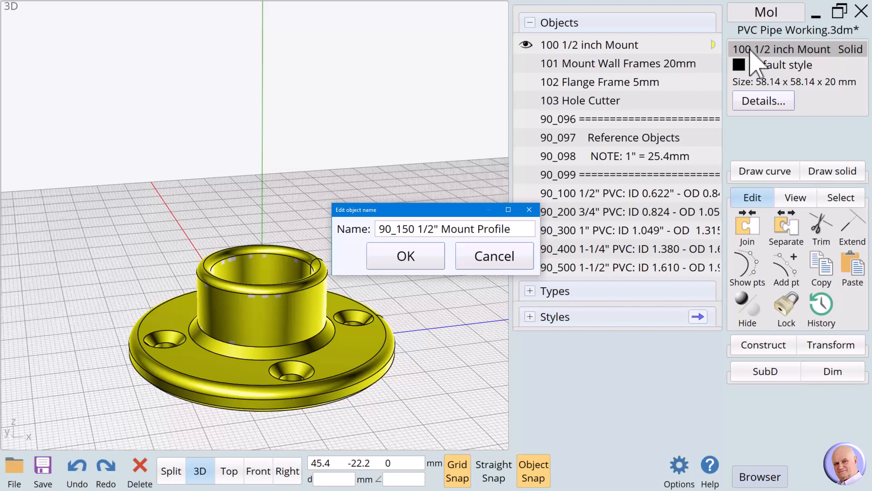
left_click(430, 258)
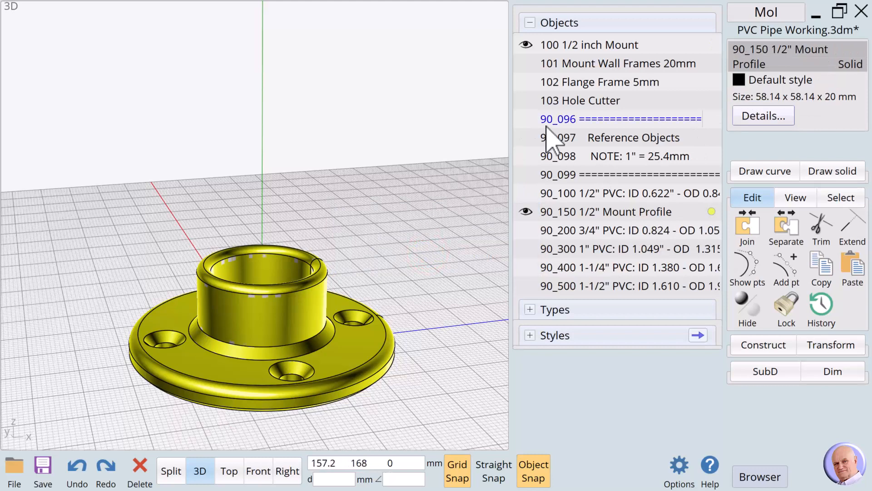
left_click(525, 44)
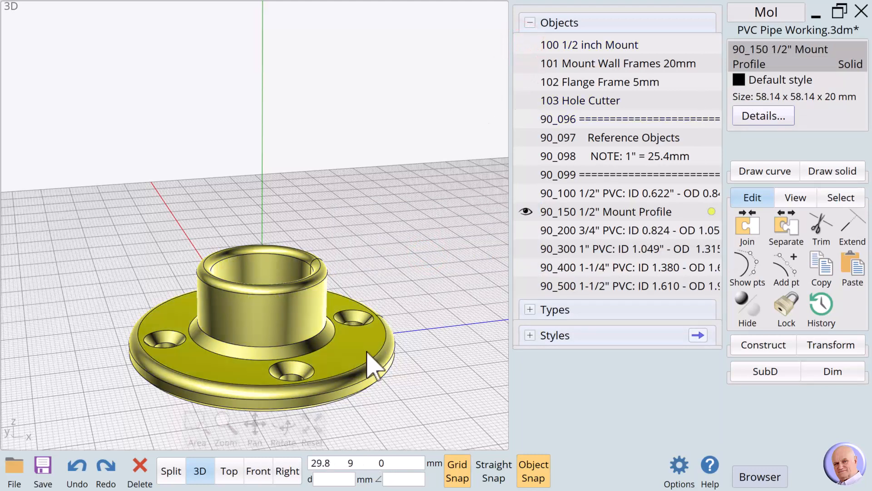
Step: In the Top view, draw a corner rectangle about 73 x 36.6 mm from the X axis downward, enclosing the lower half of the mount
left_click(230, 471)
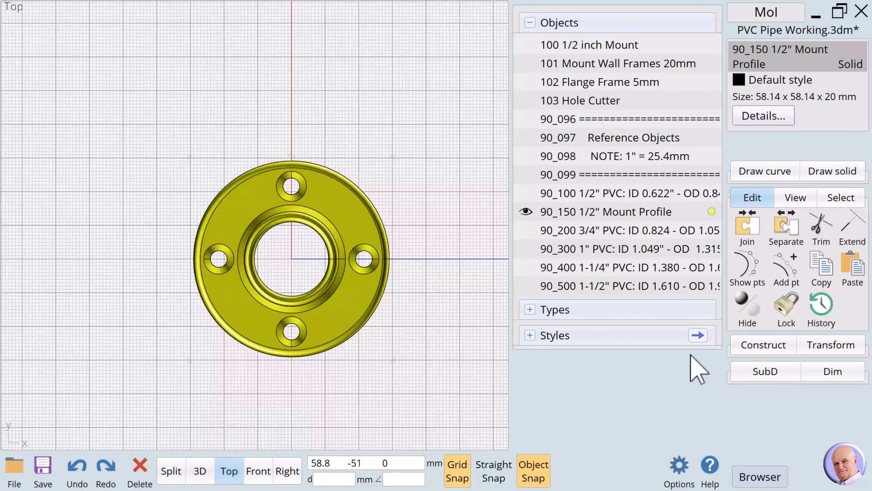
left_click(745, 172)
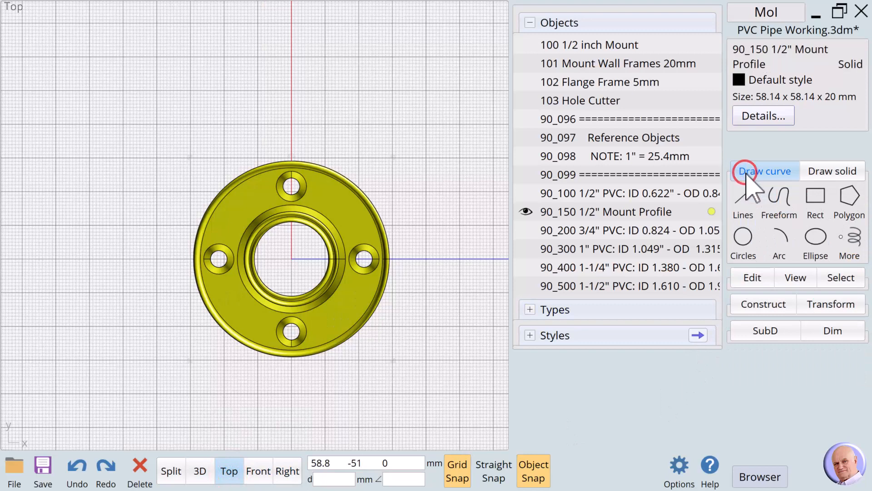
left_click(816, 200)
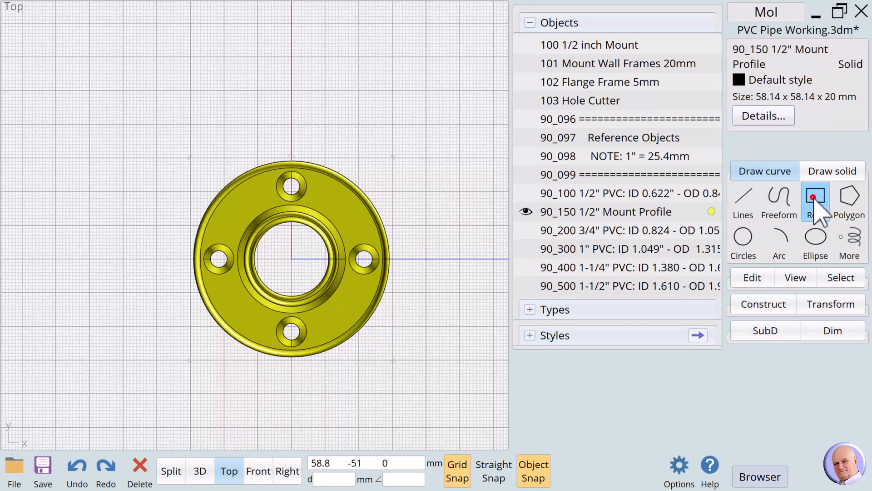
left_click(746, 200)
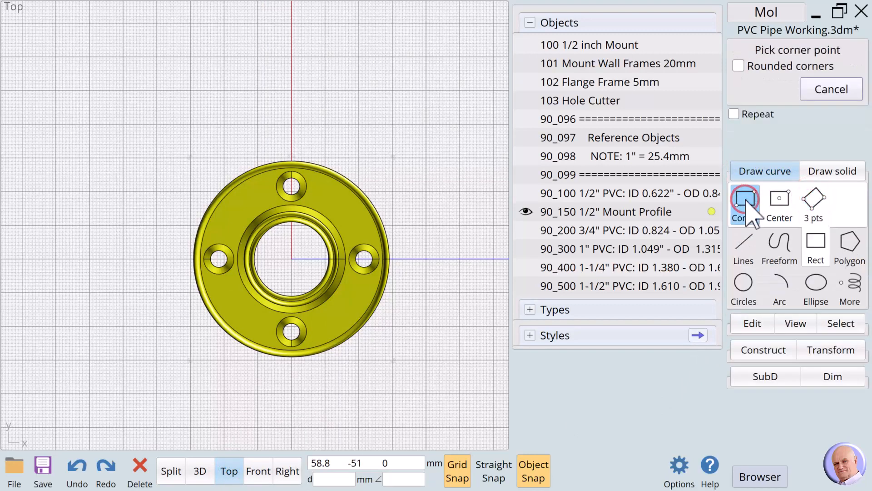
left_click(173, 260)
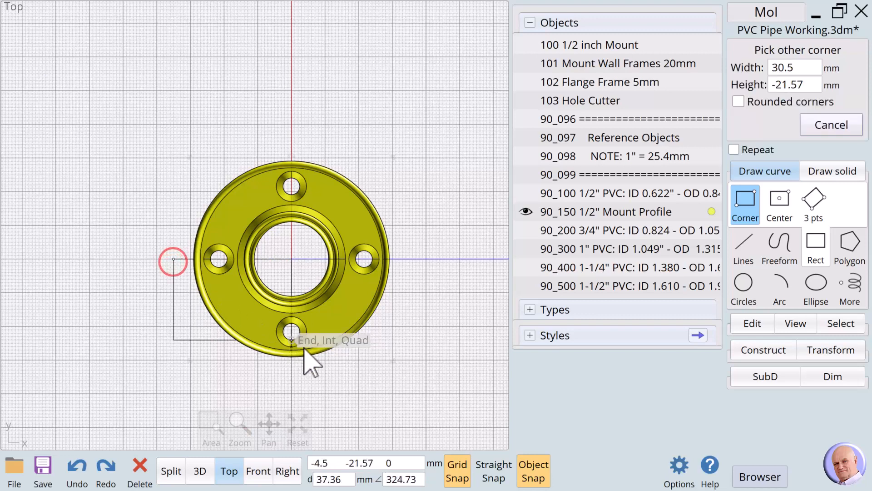
left_click(419, 383)
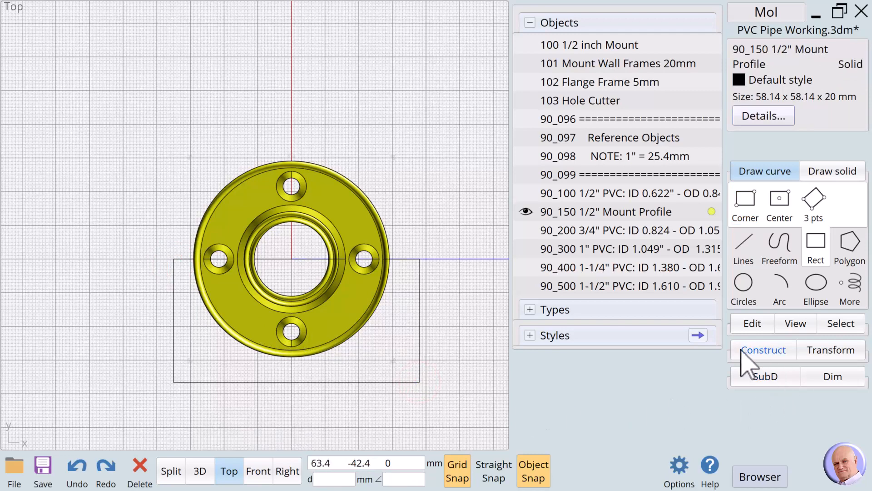
Step: Subtract the rectangle from the mount profile with a Boolean difference and remove the rectangle, leaving a half section
left_click(764, 350)
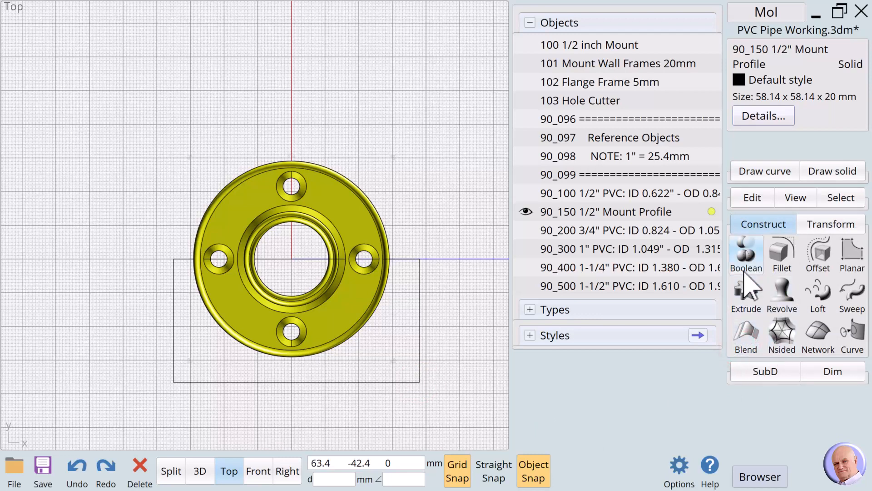
left_click(746, 251)
left_click(748, 257)
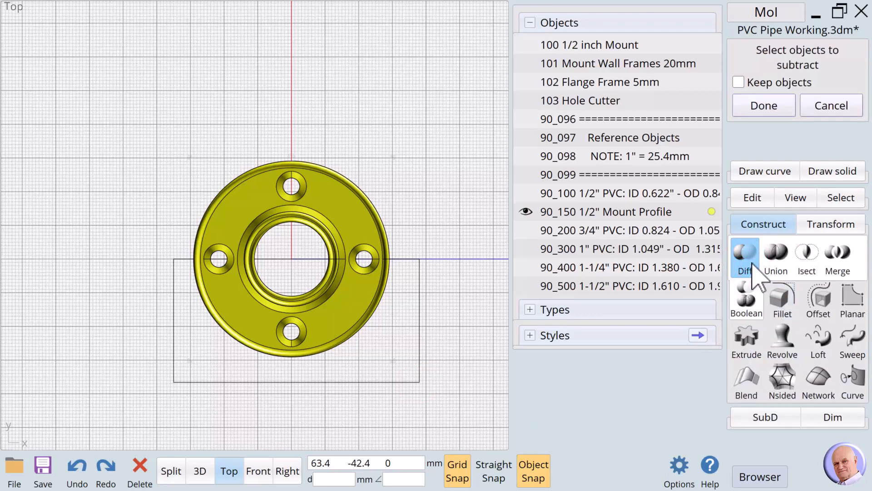
left_click(420, 310)
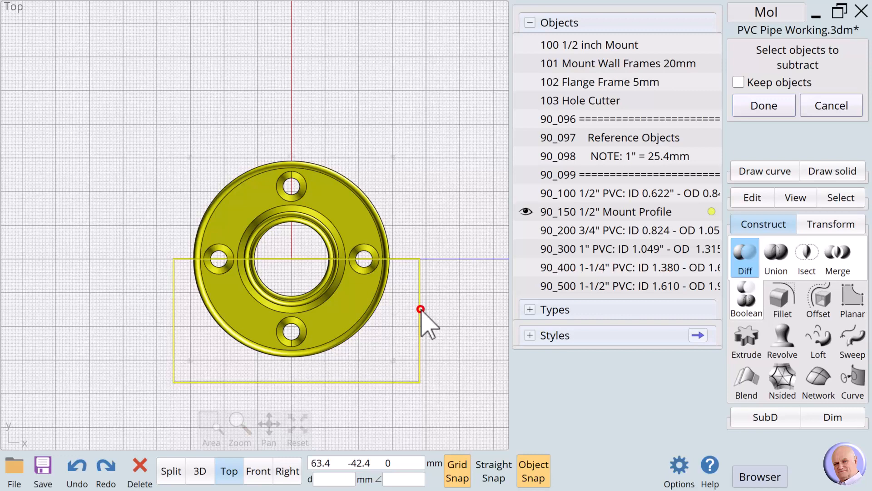
left_click(764, 106)
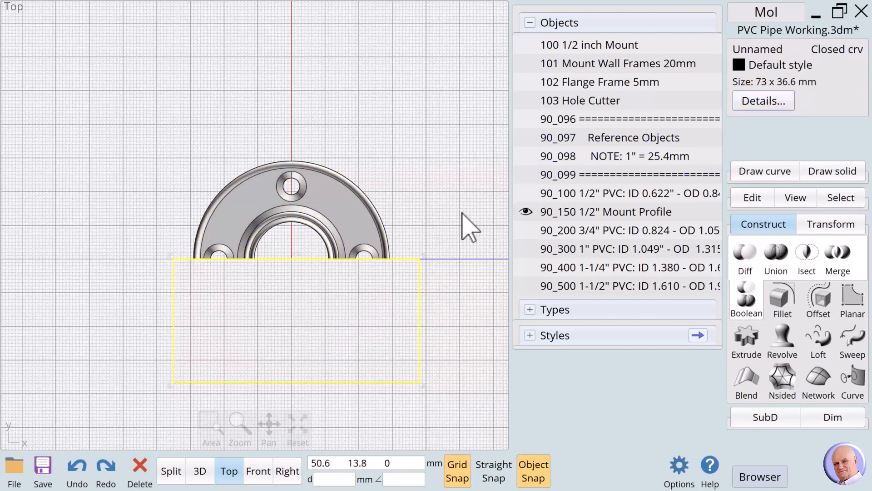
key("Escape")
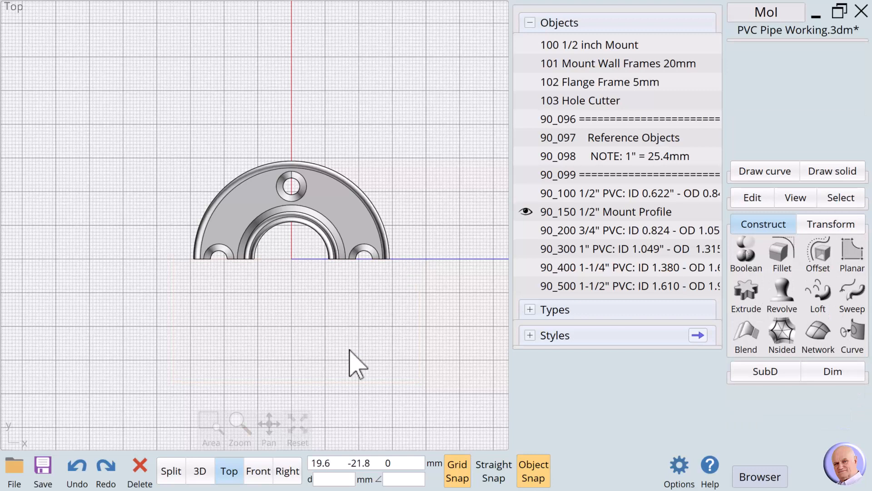
Step: Assign the Cyan style to the whole halved mount profile
left_click(256, 472)
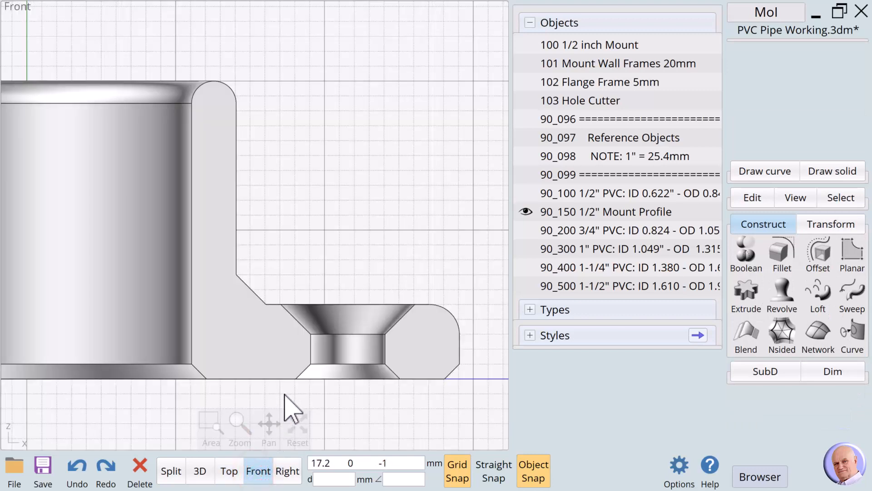
left_click(58, 247)
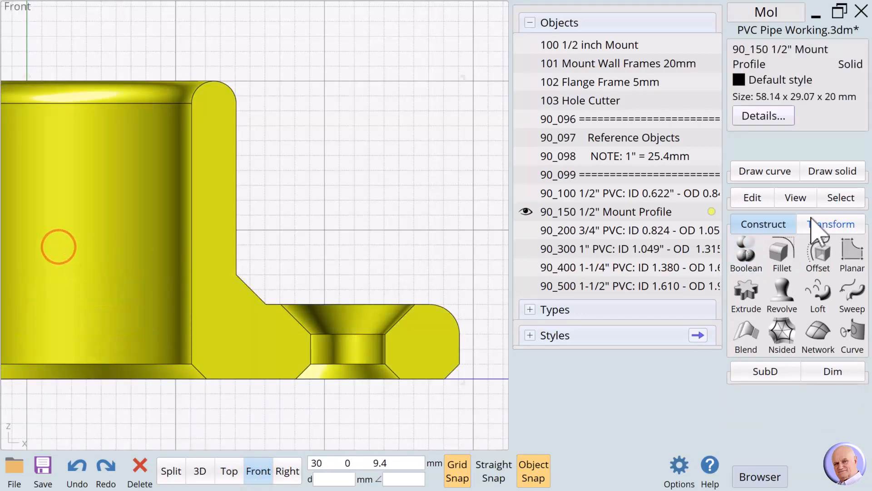
left_click(783, 81)
left_click(825, 135)
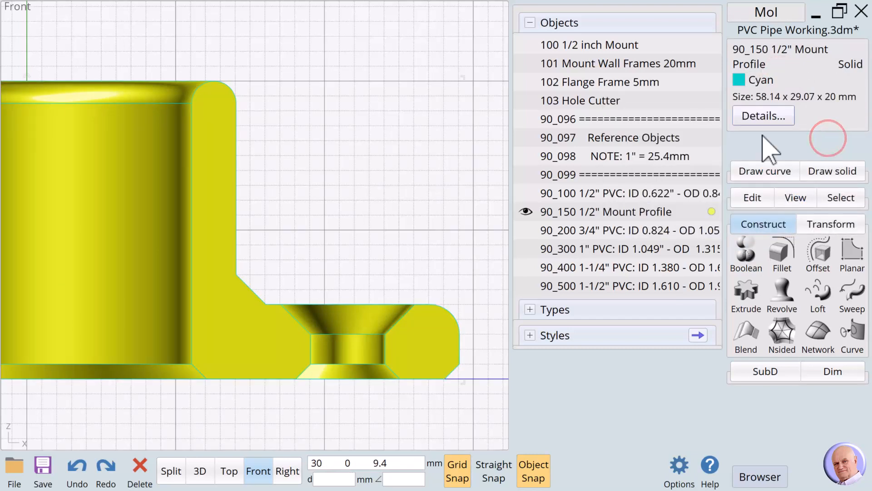
left_click(388, 186)
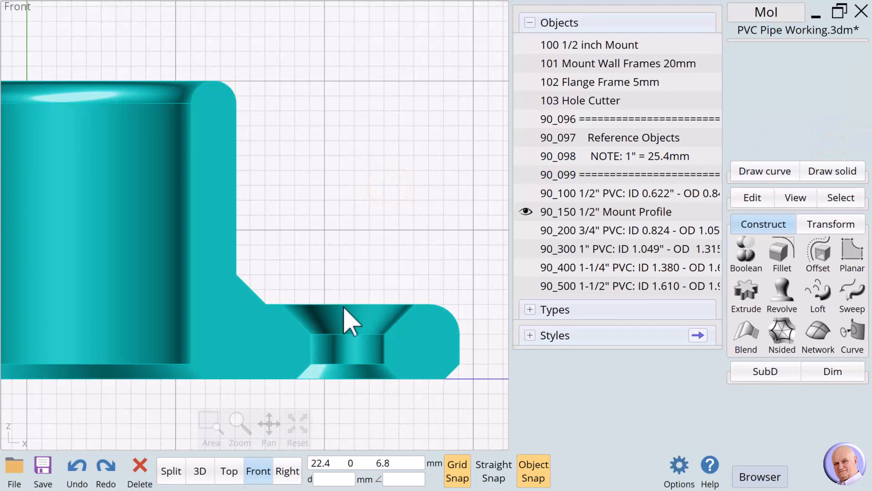
Step: Assign the Magenta style to the two flat cut faces beside the mounting hole on the +X side of the mount profile
left_click(200, 470)
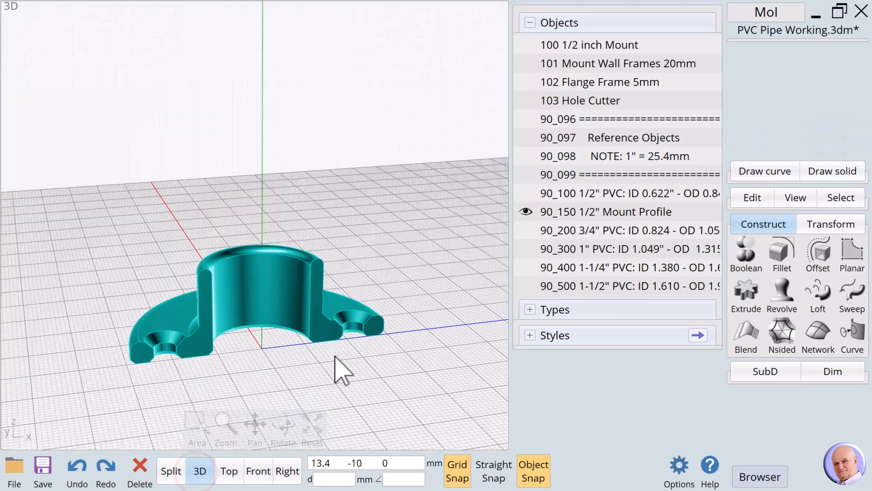
scroll(340, 370, "up", 5)
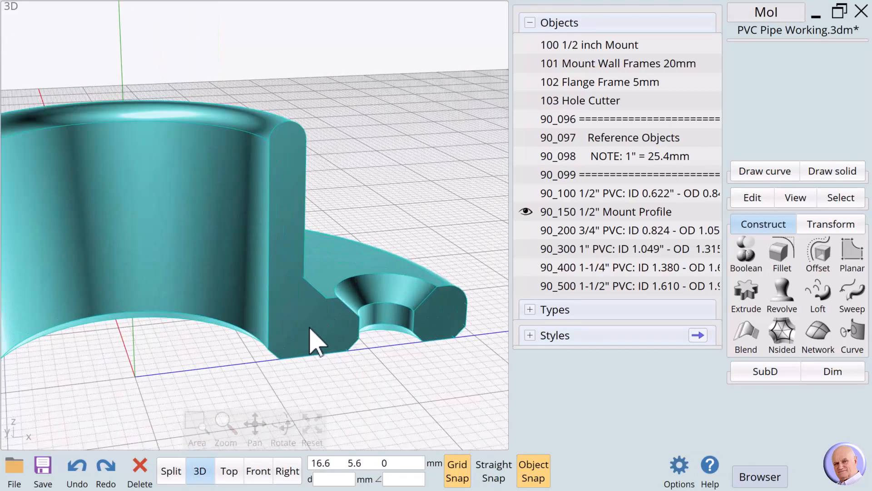
left_click(311, 324)
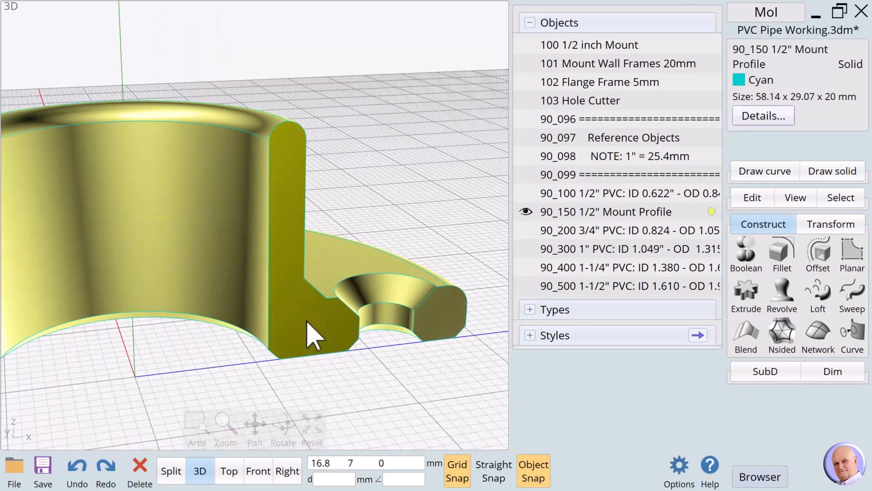
left_click(353, 391)
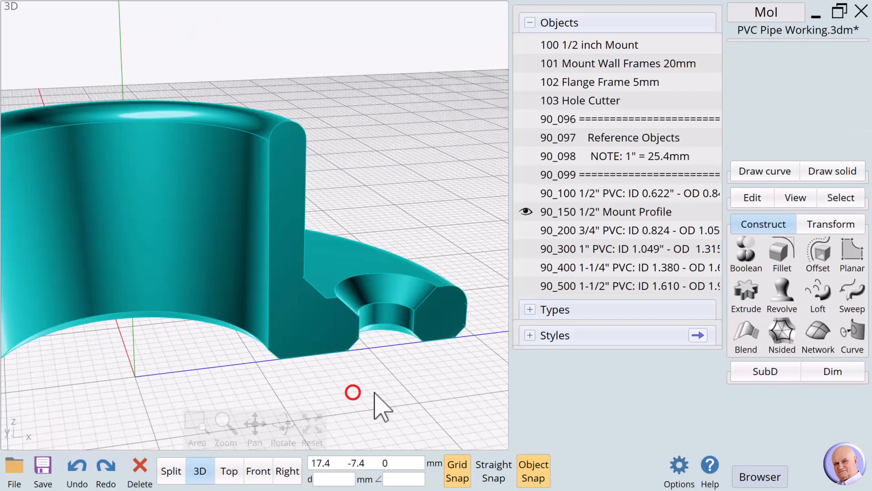
left_click(306, 321)
left_click(308, 324)
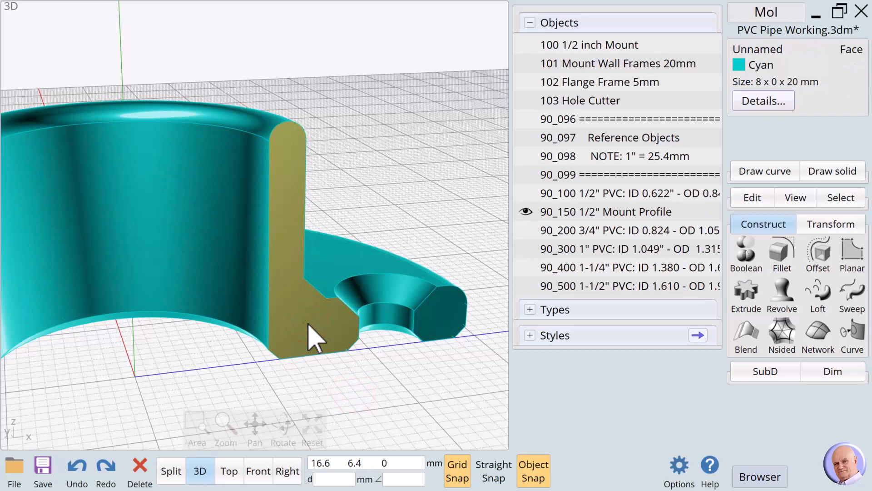
left_click(448, 337)
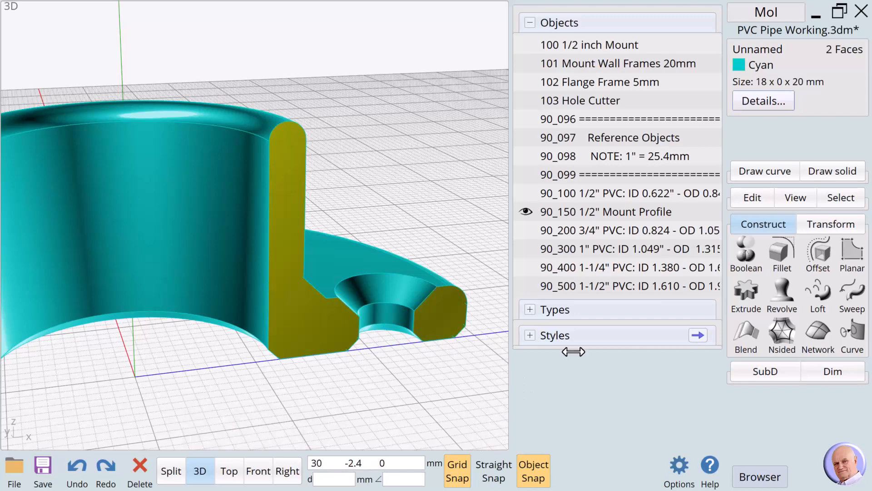
left_click(761, 65)
left_click(680, 156)
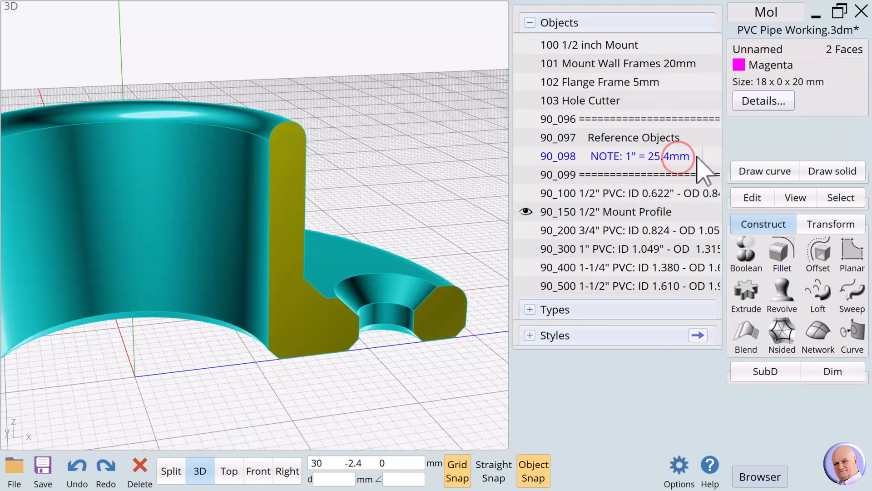
left_click(407, 118)
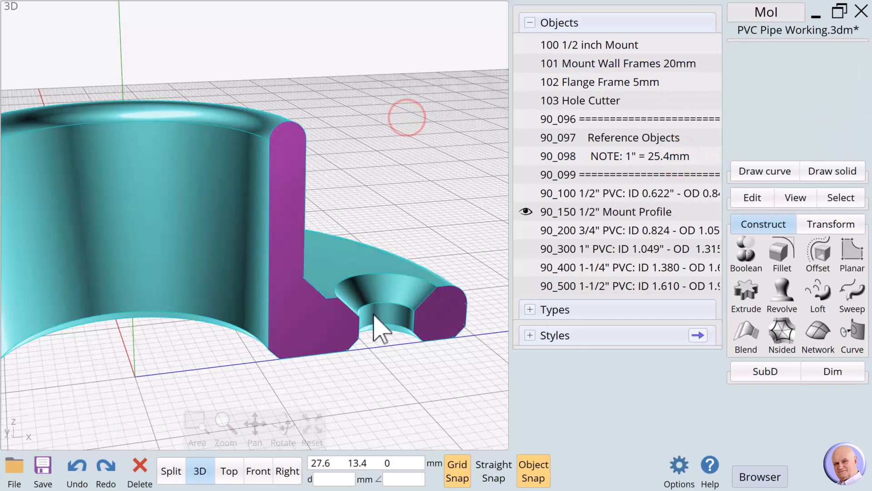
Step: In the Front view, draw a 3-point rectangle of 3 x 18.5 mm over the wall section, from below the rounded rim down to the base line
left_click(257, 472)
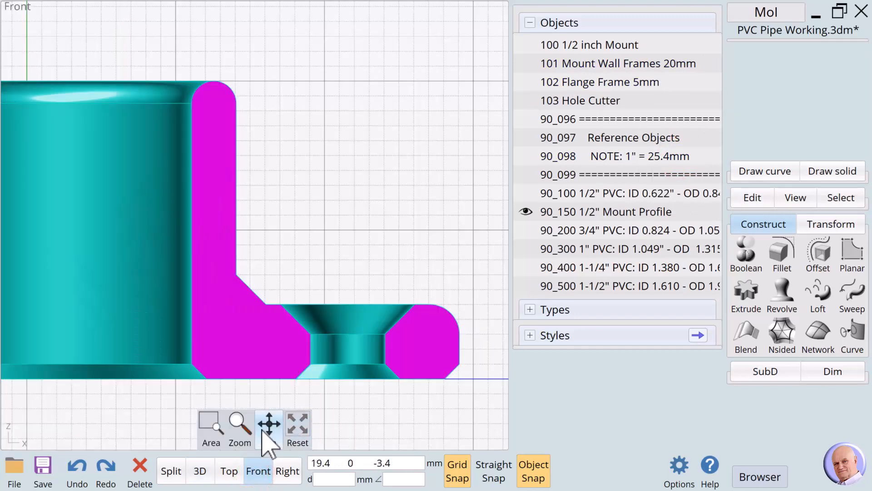
left_click_drag(268, 425, 272, 439)
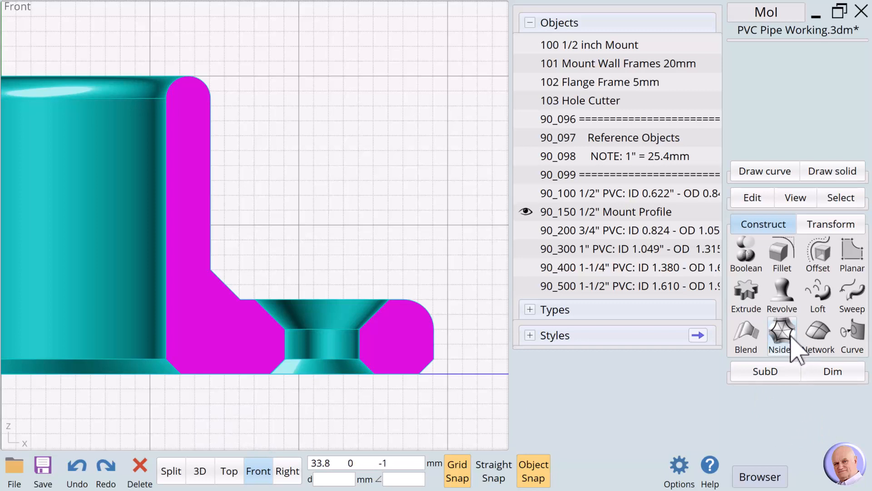
left_click(749, 224)
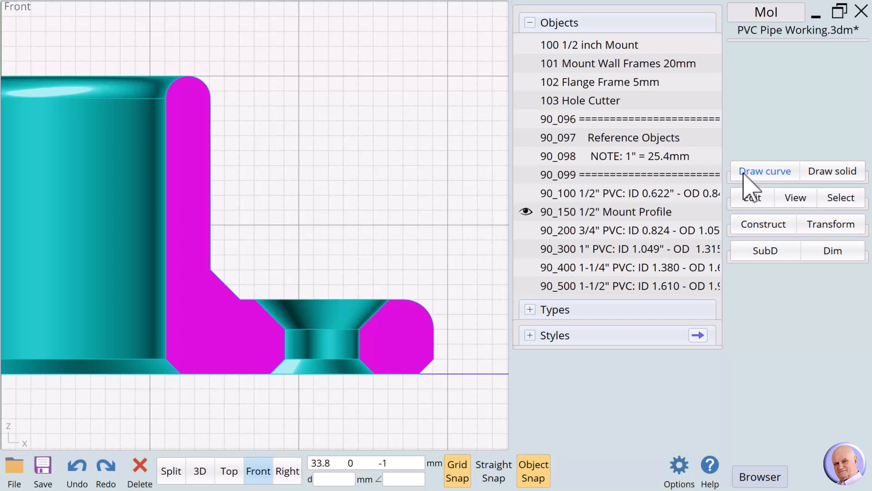
left_click(743, 174)
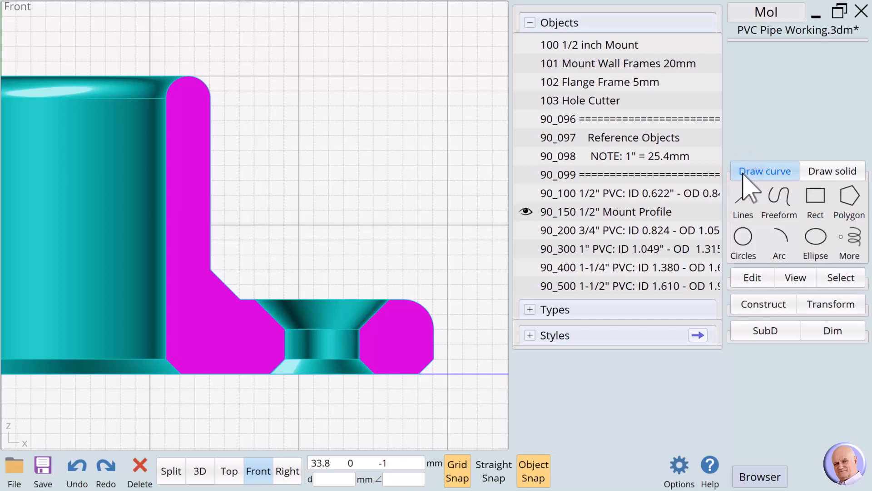
left_click(815, 195)
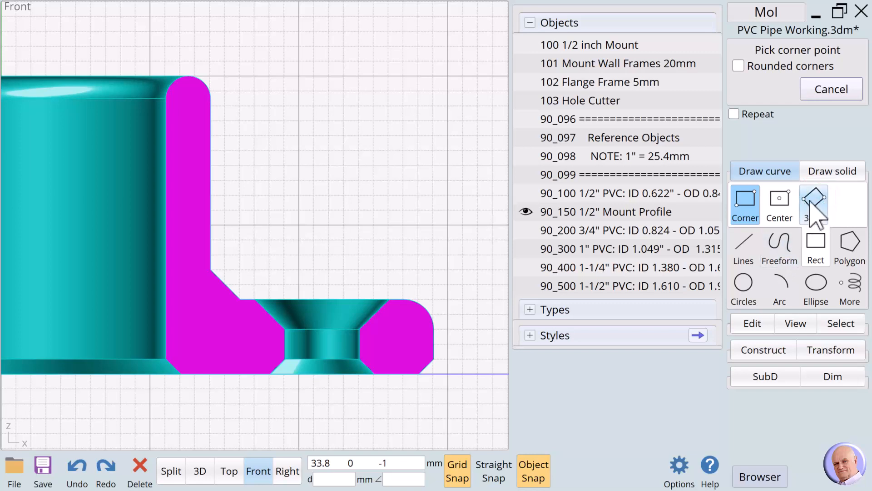
left_click(813, 200)
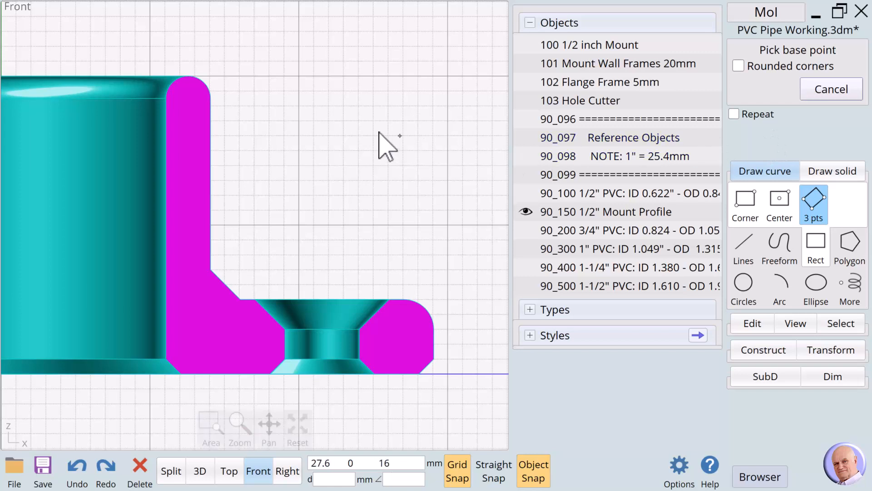
left_click(209, 98)
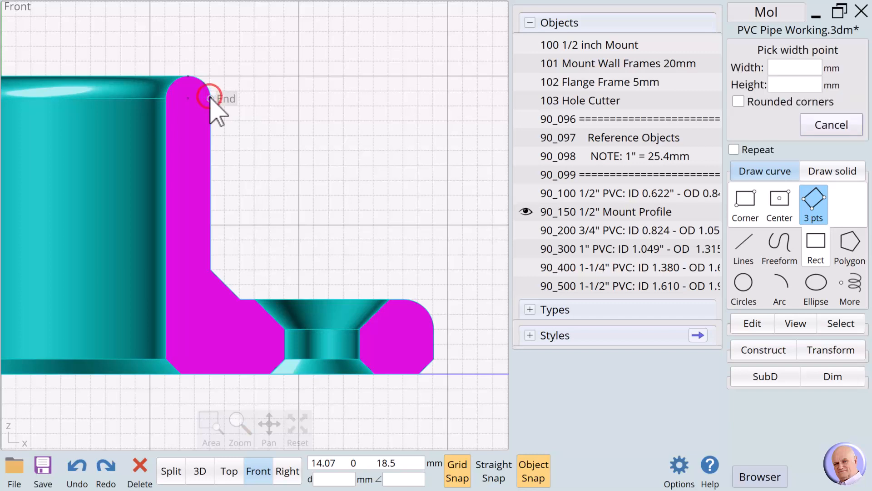
left_click(170, 99)
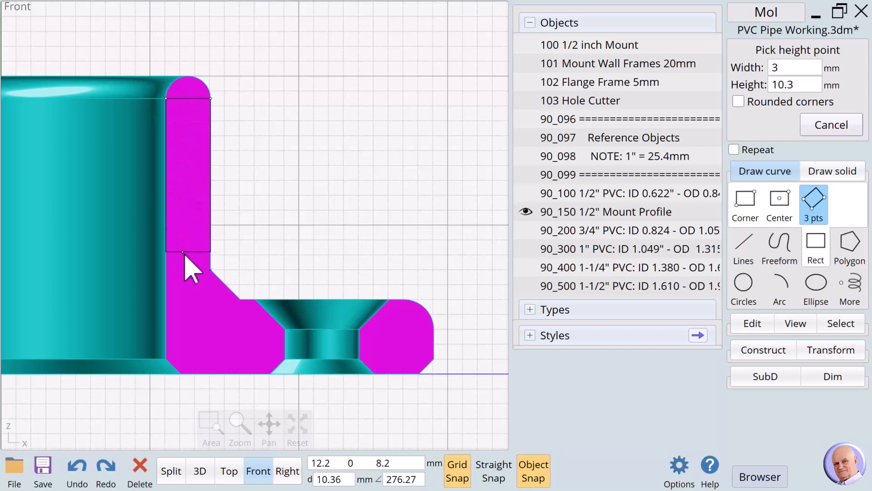
left_click(193, 374)
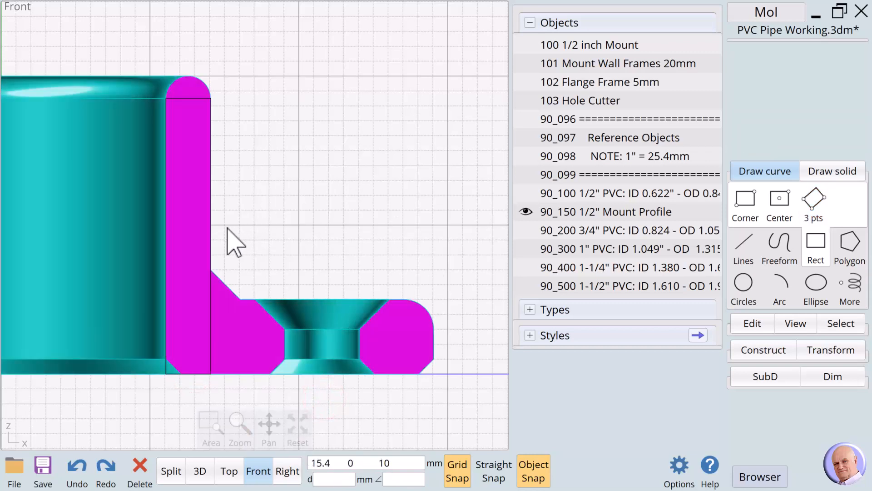
Step: Show the control points of the wall section's rectangle
left_click(210, 232)
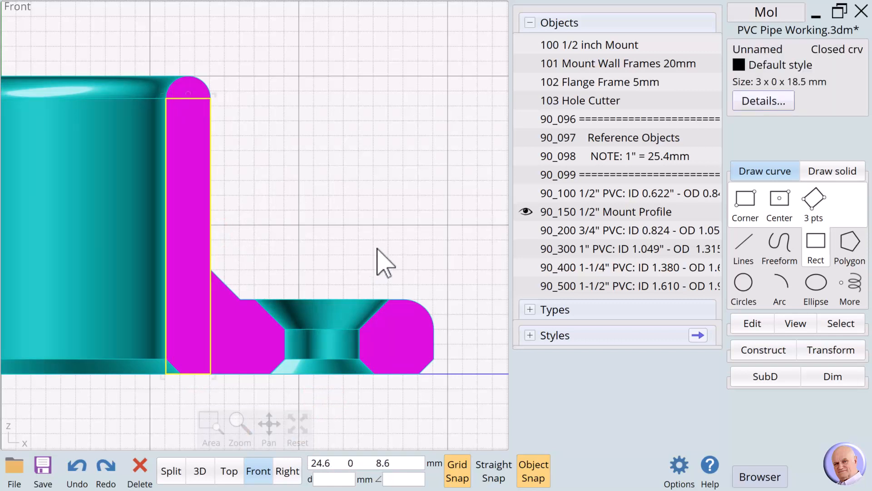
left_click(753, 323)
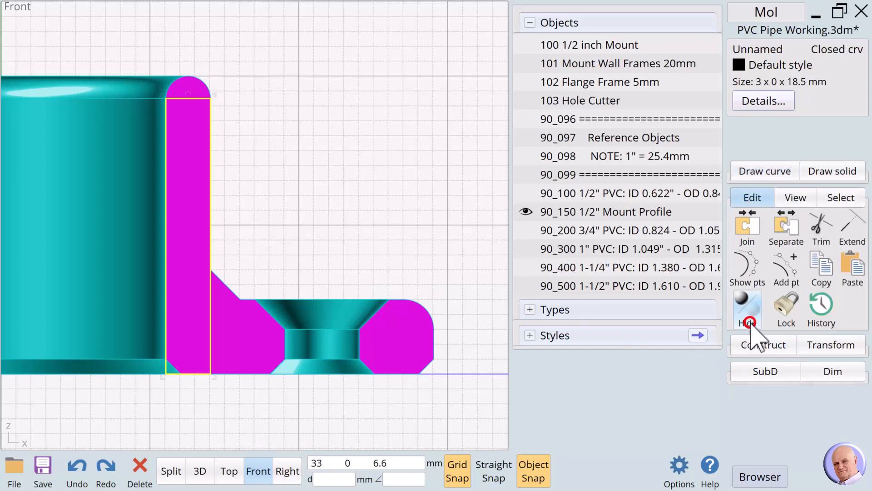
left_click(747, 262)
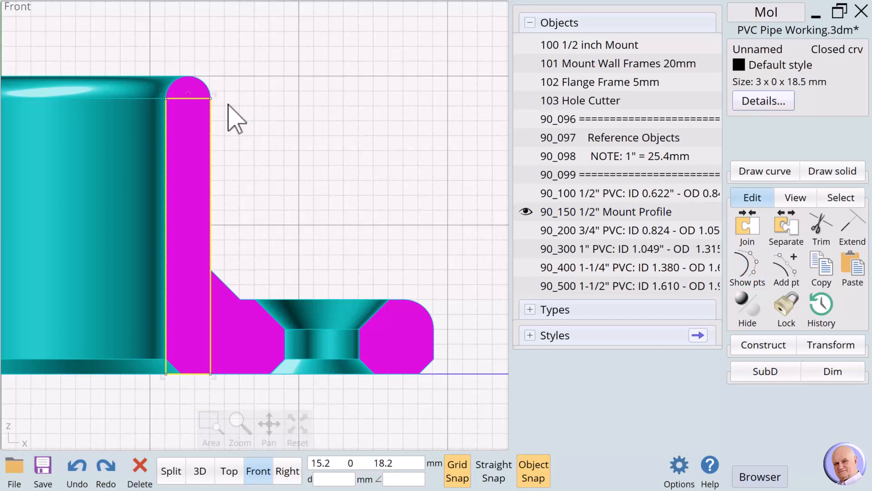
left_click(316, 134)
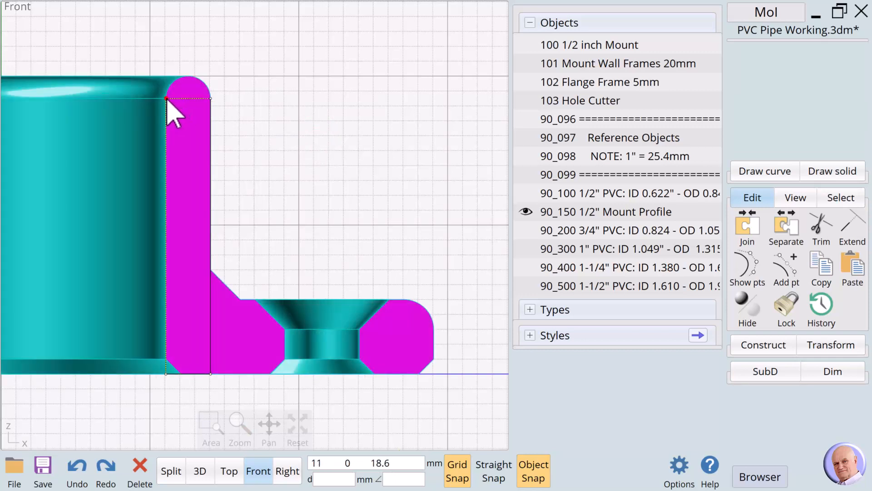
Step: Align the wall rectangle's two upper corner points to the crest of the rounded rim using Horiz center, and turn off its points
left_click(188, 99)
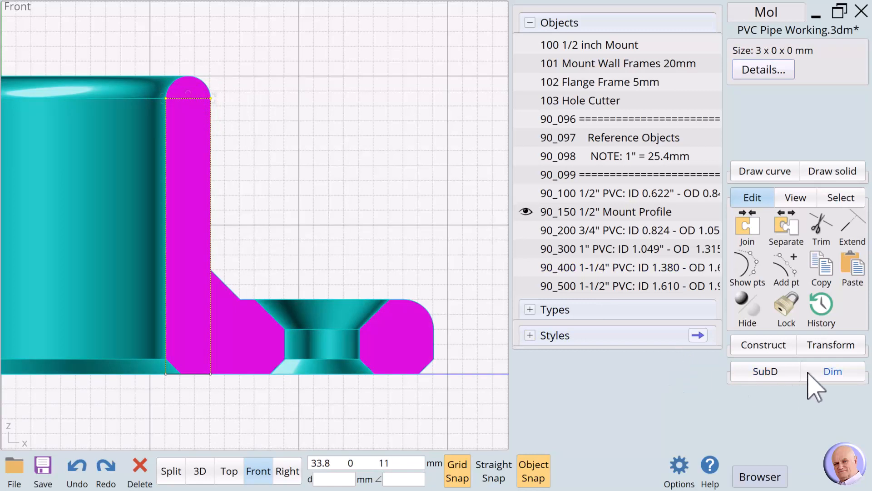
left_click(832, 346)
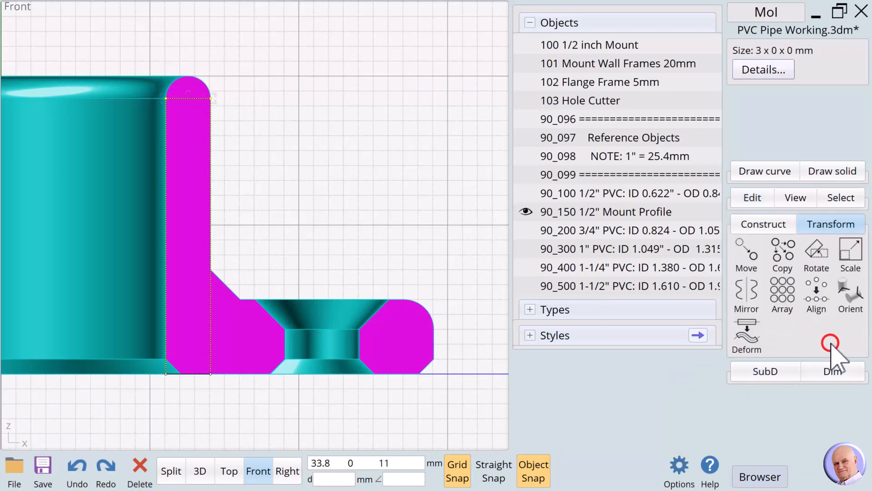
left_click(818, 293)
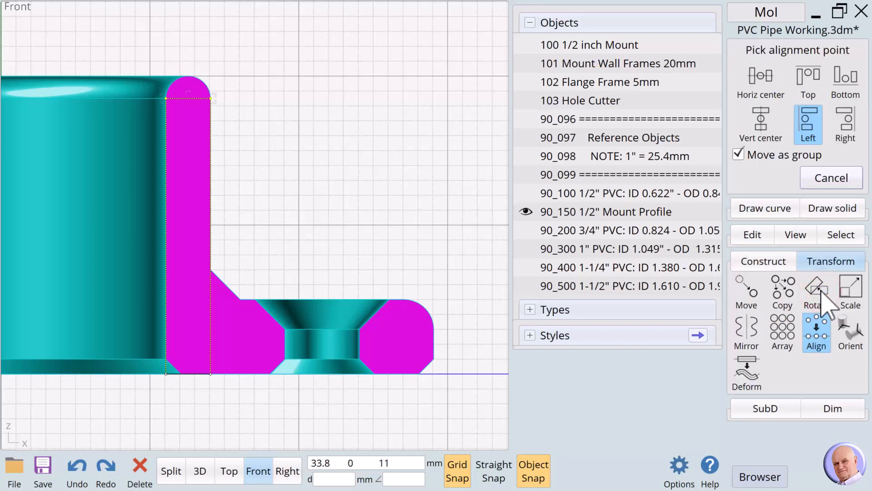
left_click(765, 75)
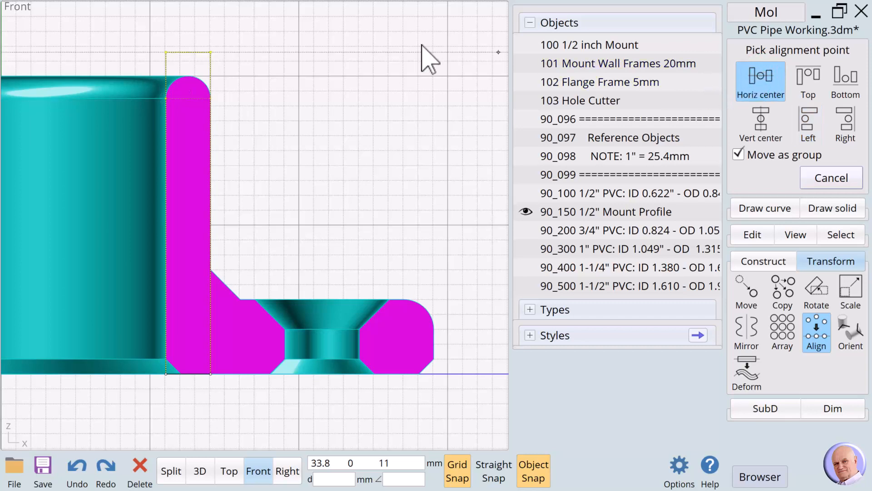
left_click(189, 77)
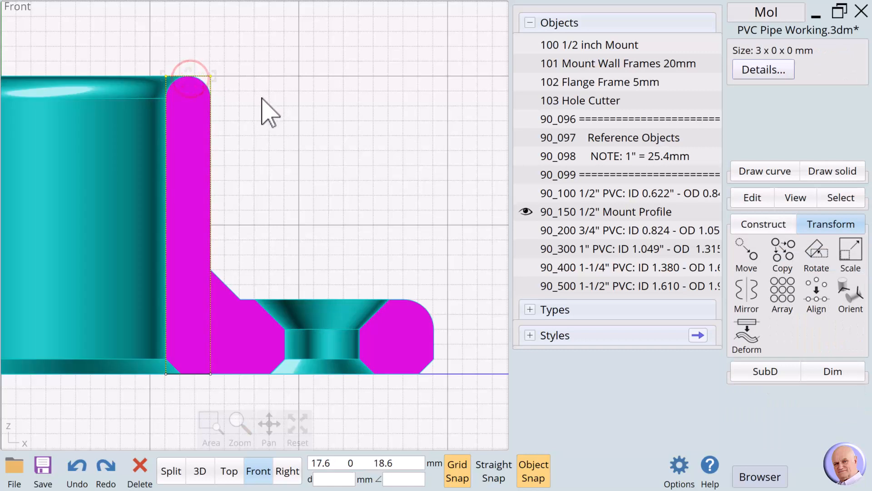
left_click(262, 97)
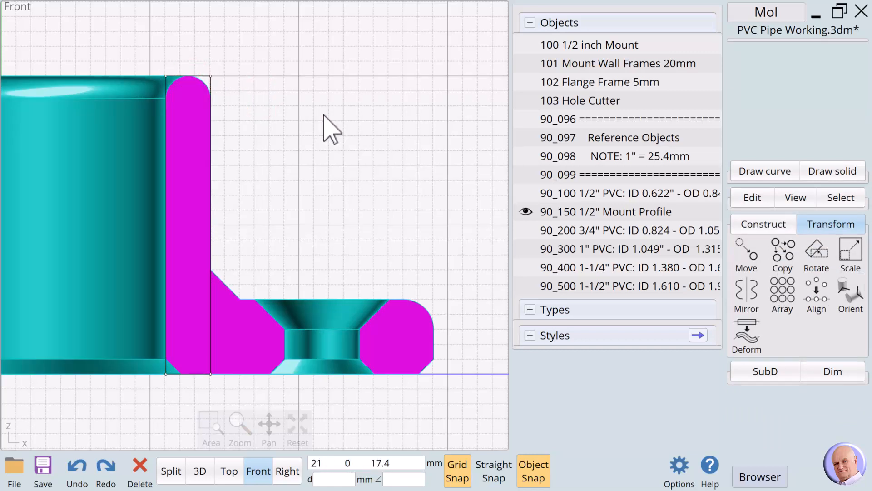
left_click(330, 155)
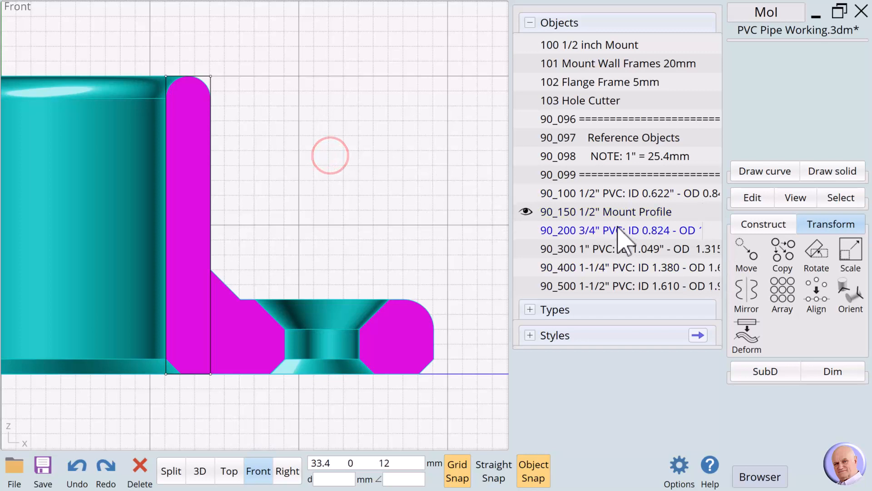
left_click(747, 200)
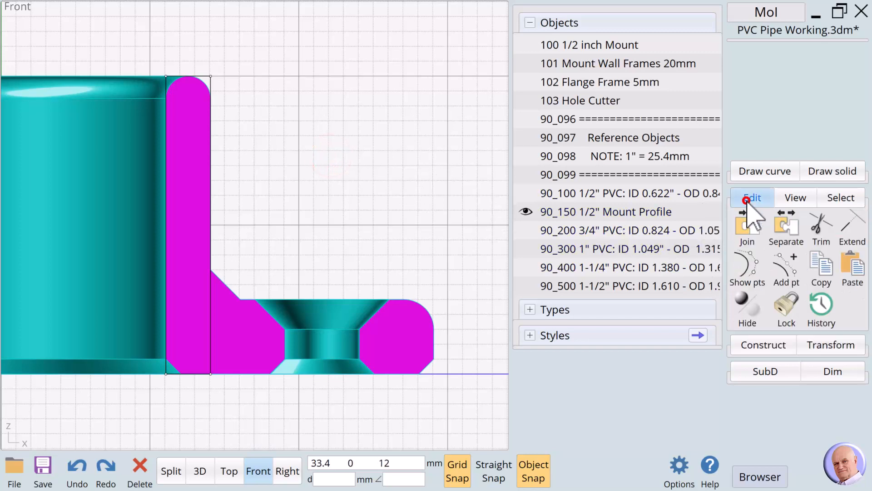
left_click(745, 270)
left_click(399, 145)
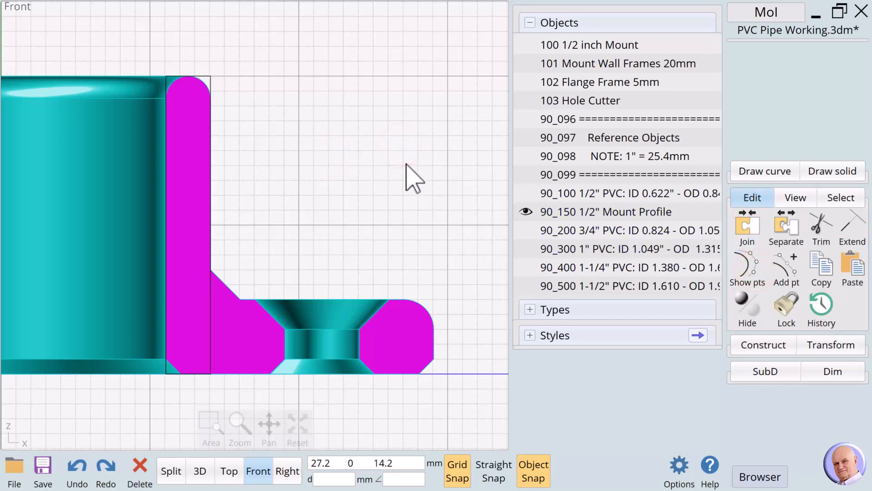
Step: Draw a 3-point rectangle of 17 x 5 mm over the flange section, starting at the wall rectangle's lower inner corner
left_click(756, 172)
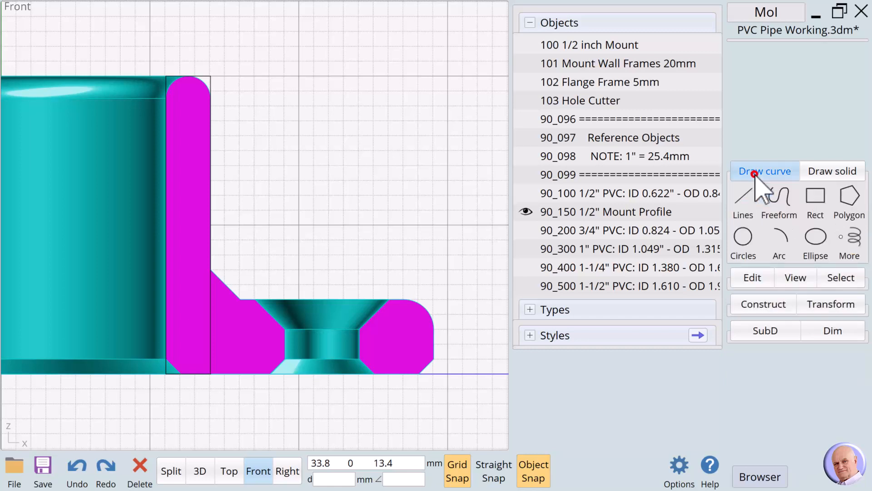
left_click(823, 202)
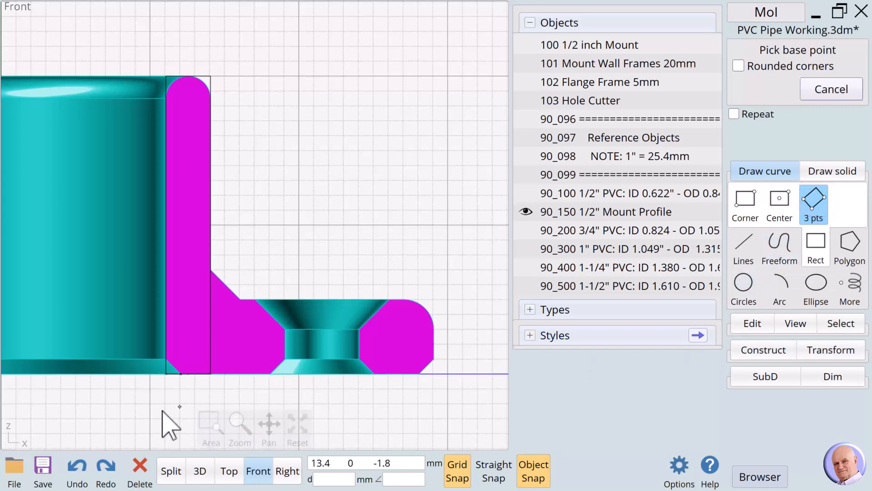
left_click(165, 375)
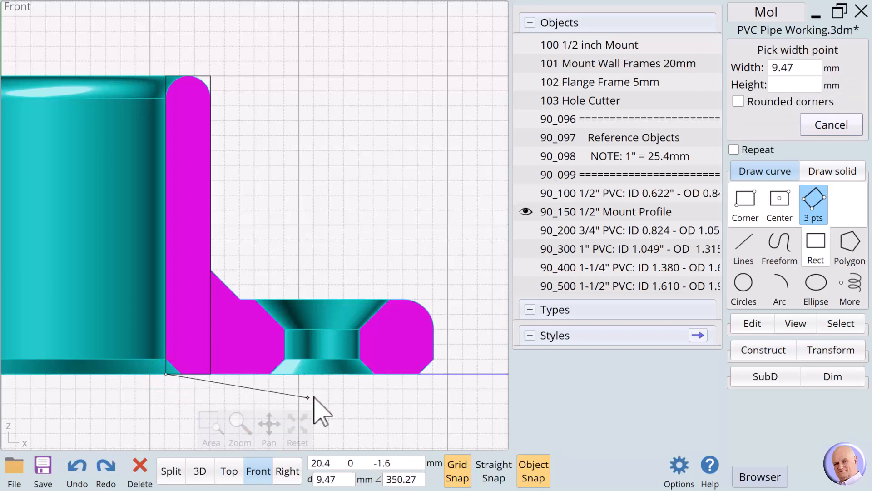
left_click(419, 374)
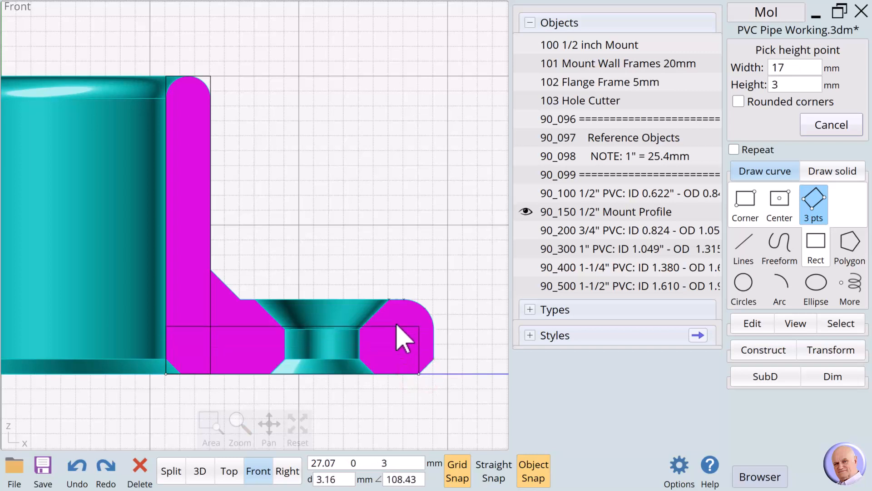
left_click(389, 300)
left_click(458, 301)
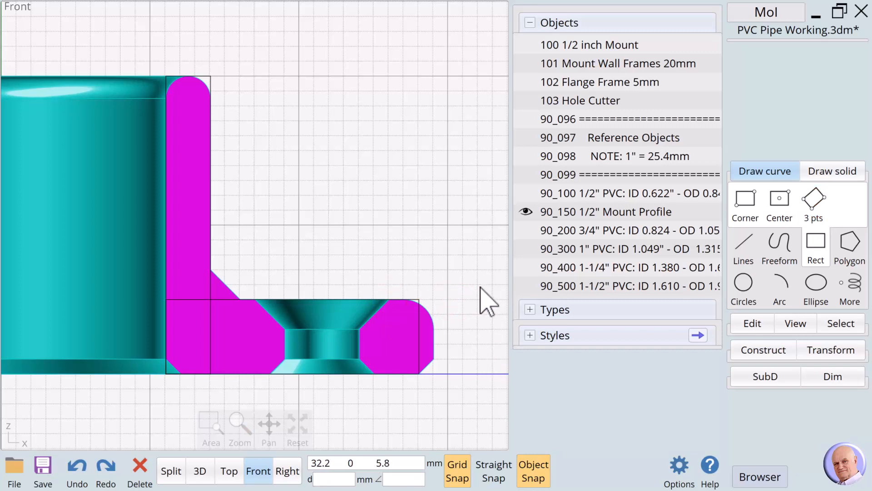
Step: Show the control points of the flange section's rectangle
left_click(418, 312)
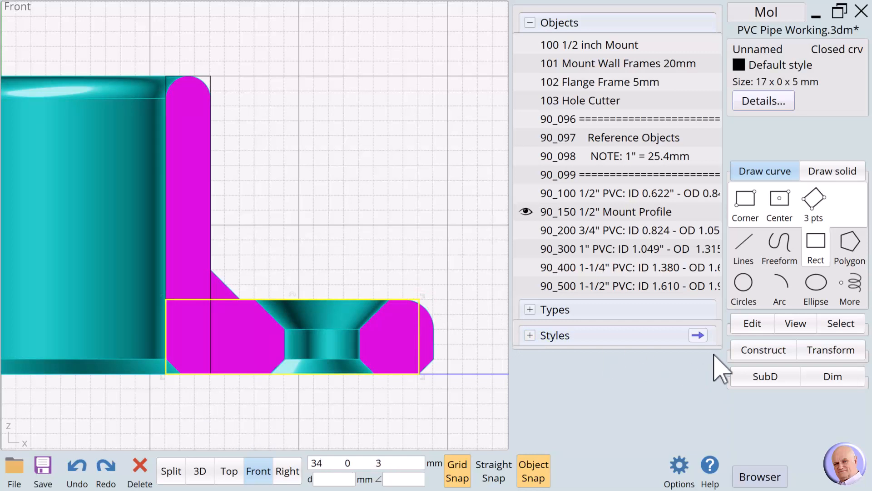
left_click(749, 323)
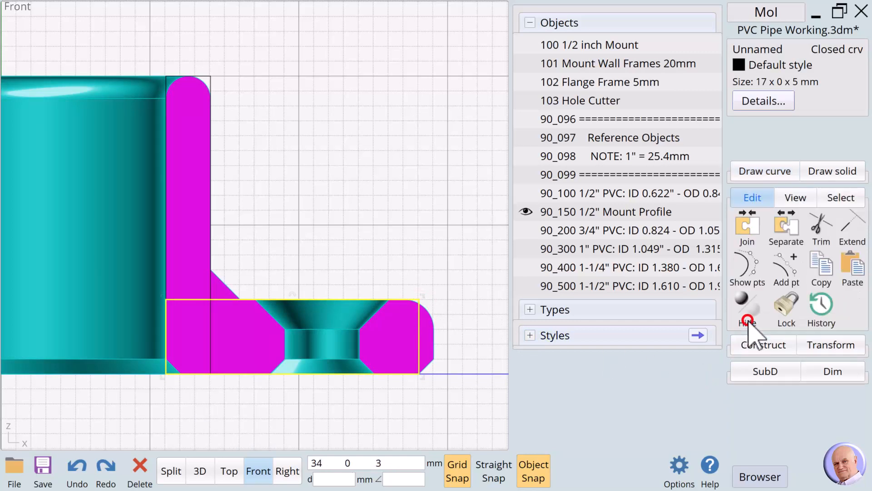
left_click(749, 271)
left_click(426, 240)
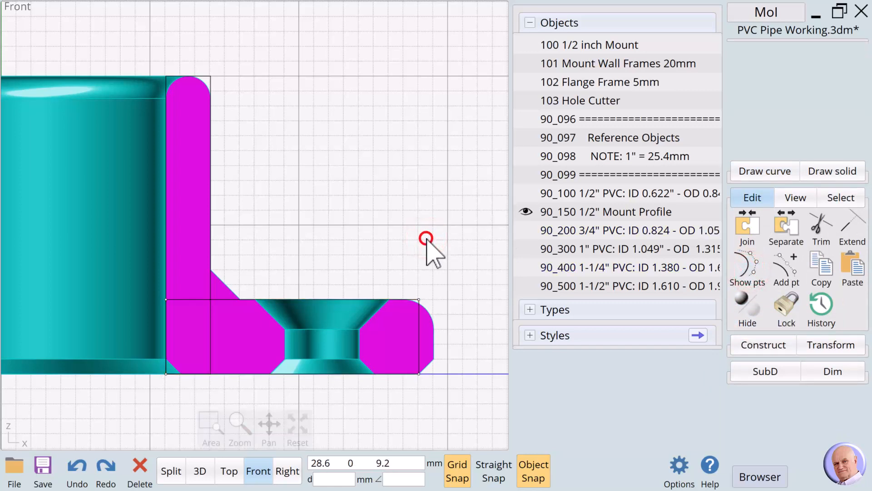
Step: Align the flange rectangle's two outer corner points to the flange's outer vertical edge using Vert center
left_click(419, 299)
left_click(423, 374)
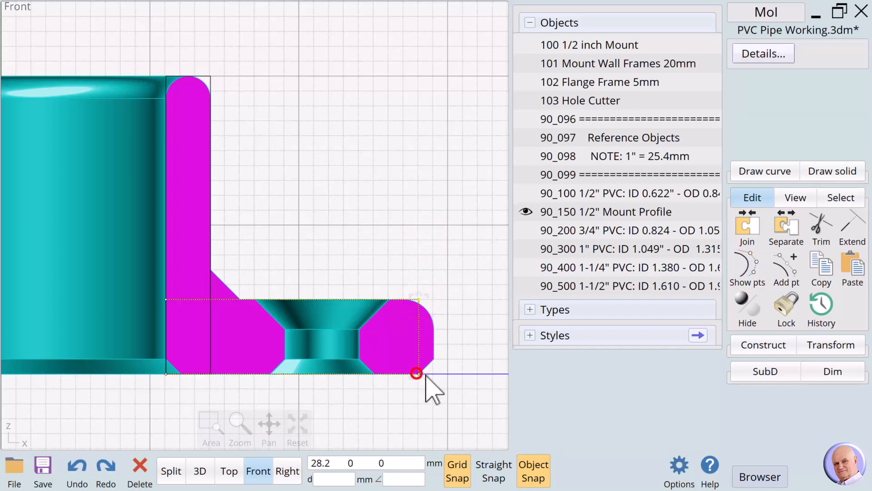
left_click(826, 345)
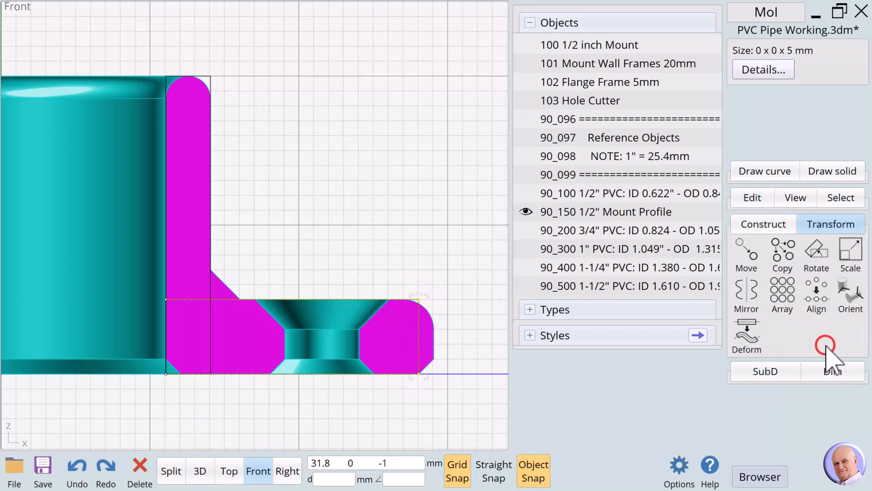
left_click(818, 302)
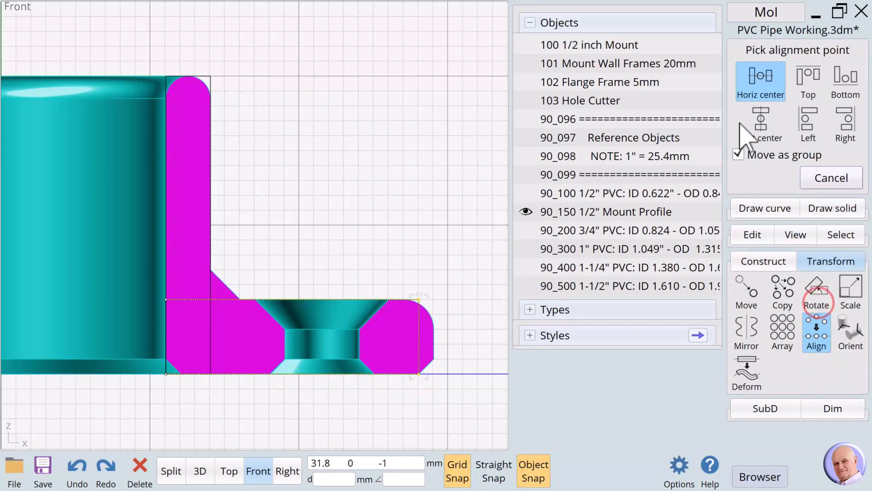
left_click(758, 121)
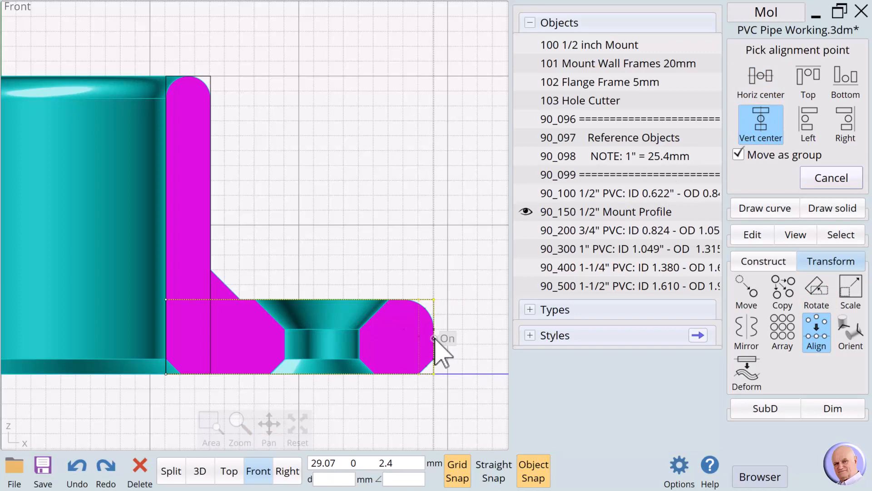
left_click(434, 338)
left_click(460, 326)
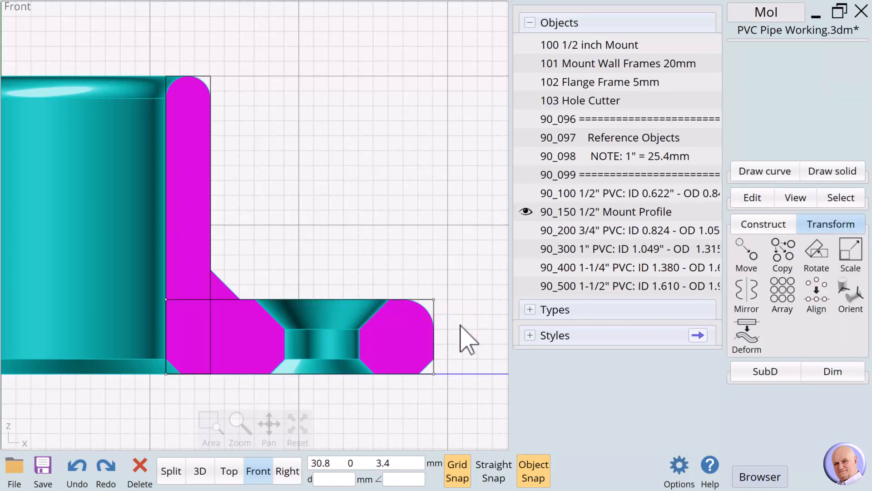
Step: Combine the wall rectangle and the flange rectangle into a single L-shaped outline with a Boolean union
left_click(433, 318)
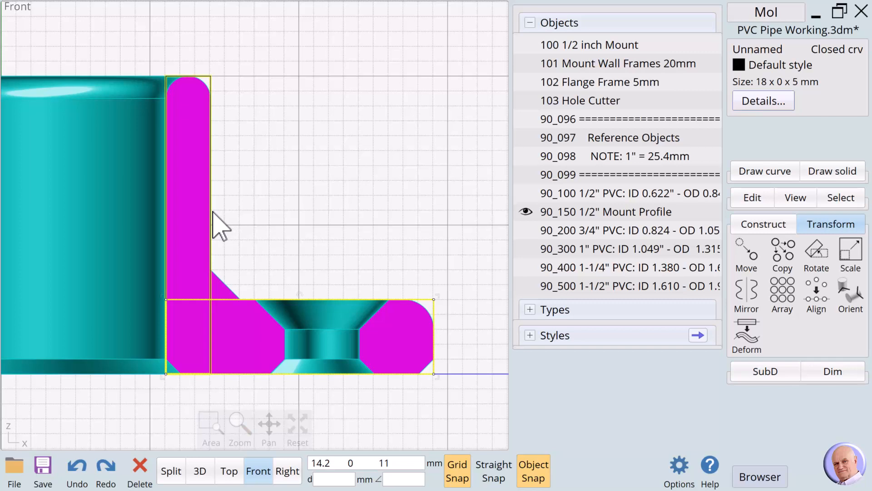
left_click(212, 212)
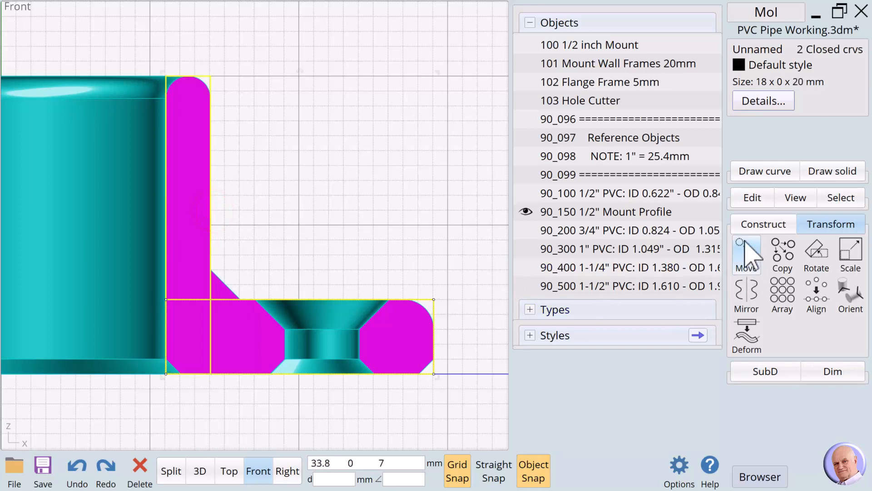
left_click(748, 224)
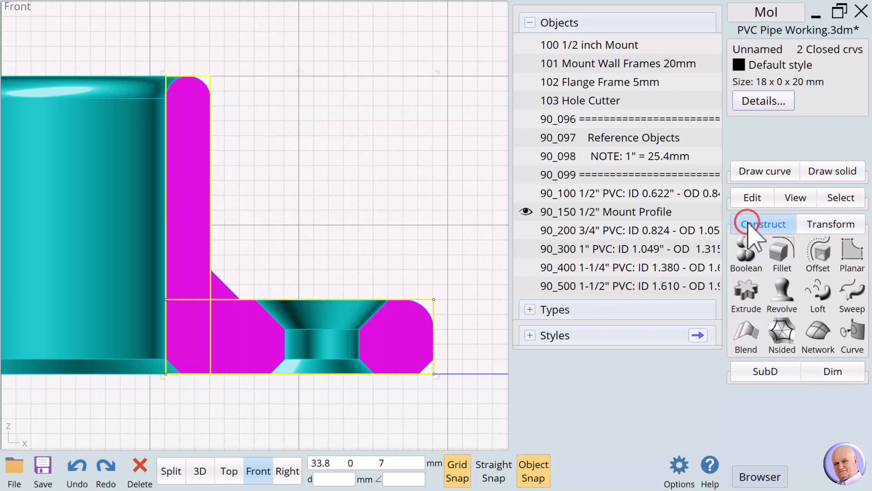
left_click(745, 250)
left_click(742, 255)
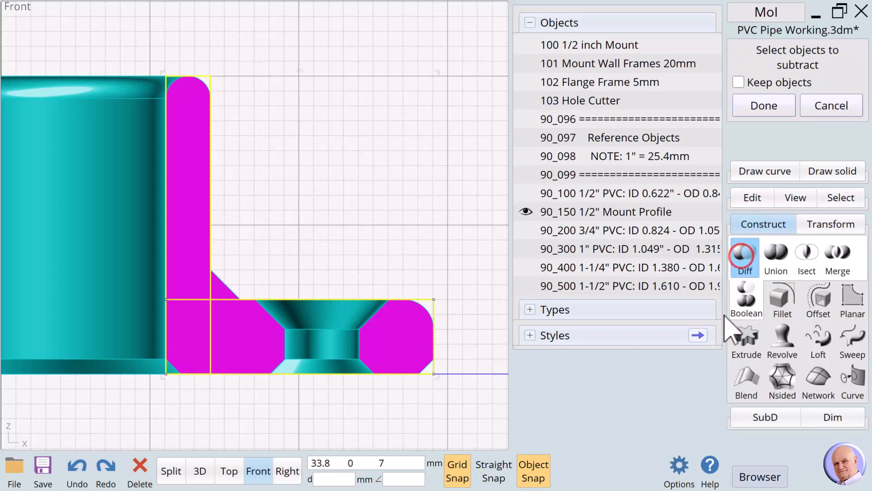
left_click(779, 255)
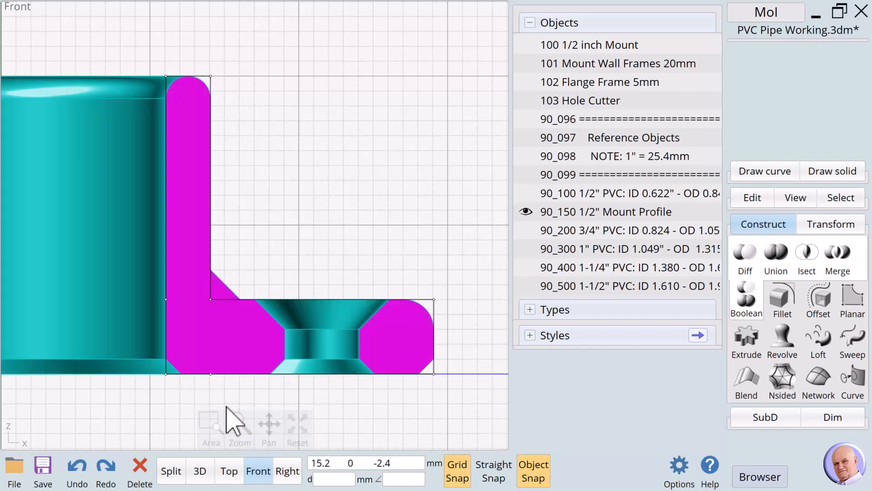
Step: Select the L-shaped outline's two redundant mid-edge points, one on its base edge and one on its inner vertical edge at flange-top height
left_click(210, 374)
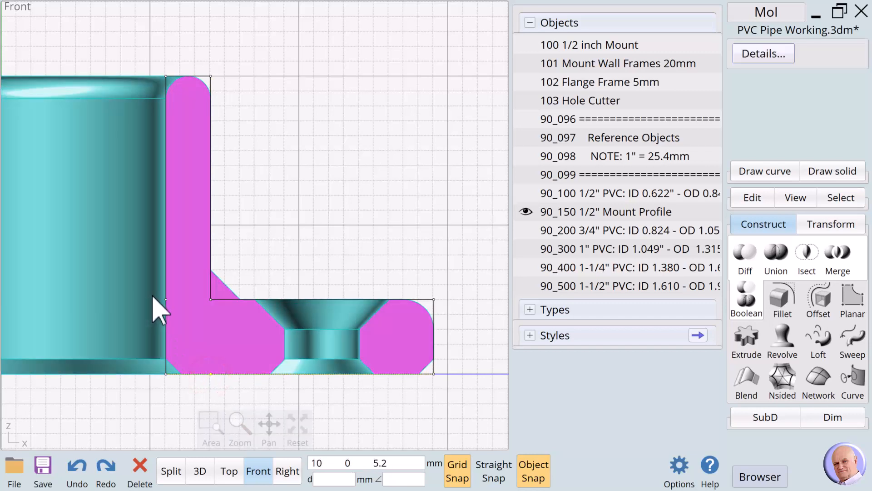
left_click(167, 301)
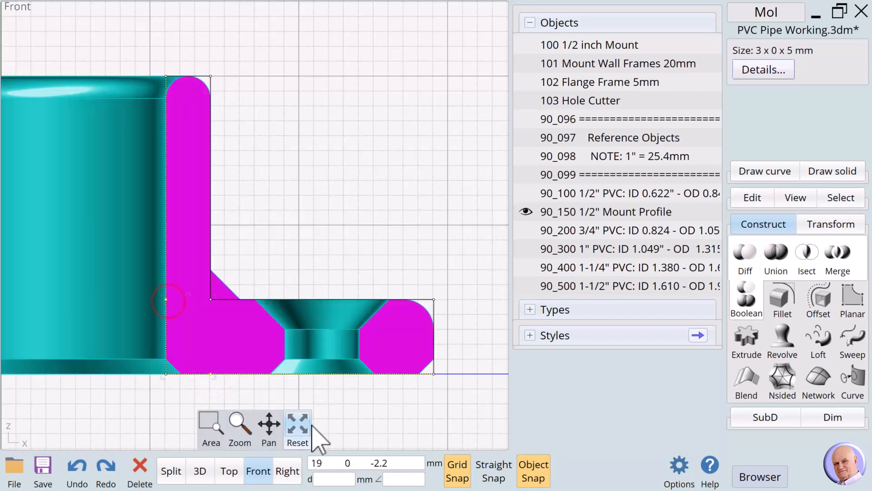
Step: Name the closed L-shaped outline around the mount section "90_600 Mount Master Revolve Frames"
key("Escape")
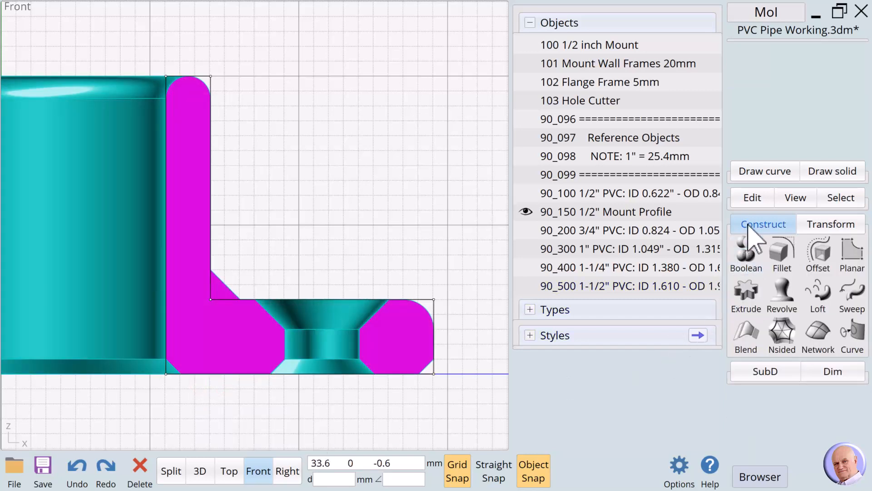
left_click(743, 198)
left_click(428, 184)
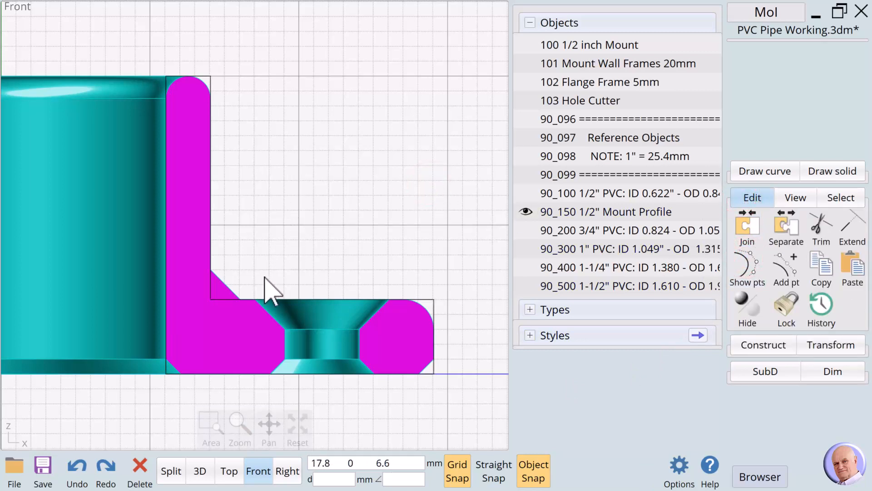
left_click(244, 299)
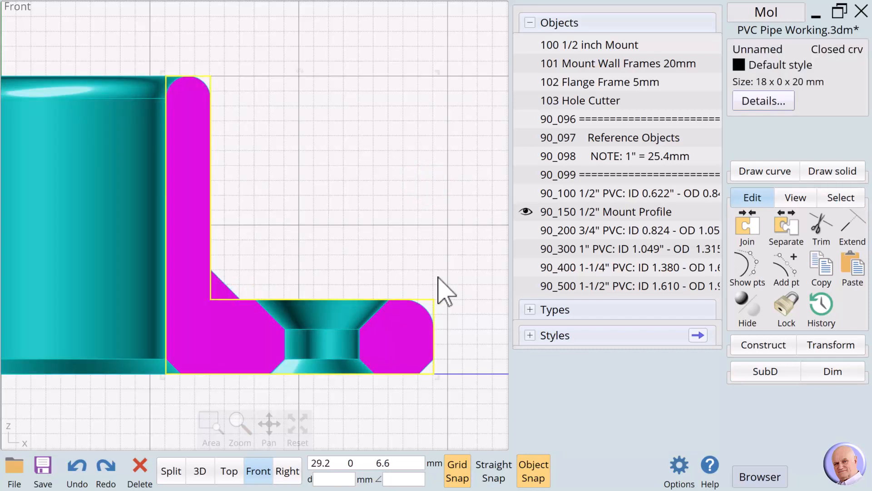
left_click(746, 47)
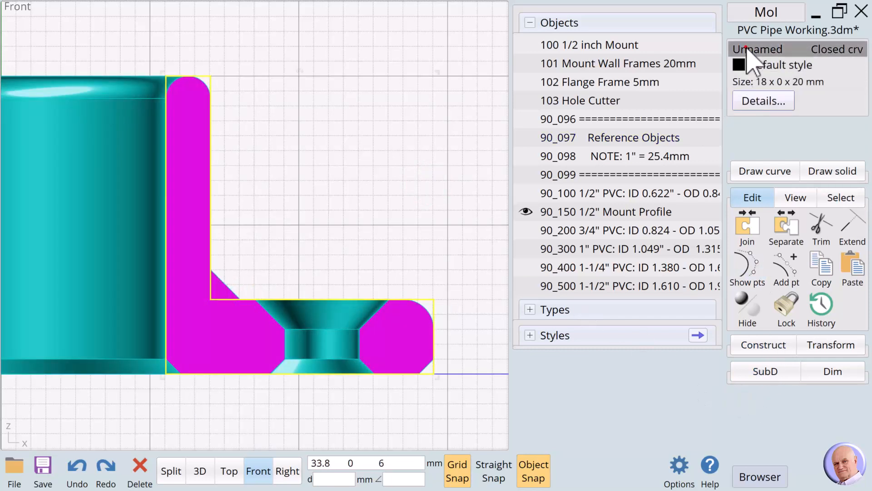
type("90_600 Mount Master Rev")
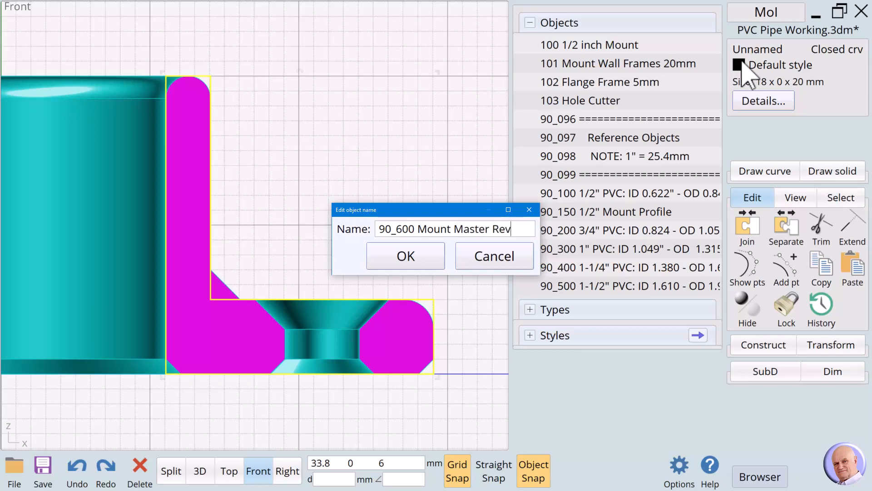
type("Frames")
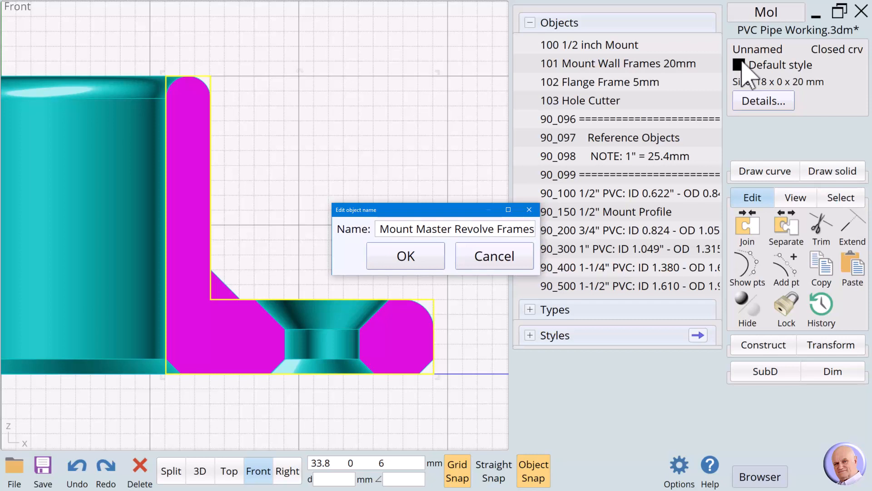
key("Return")
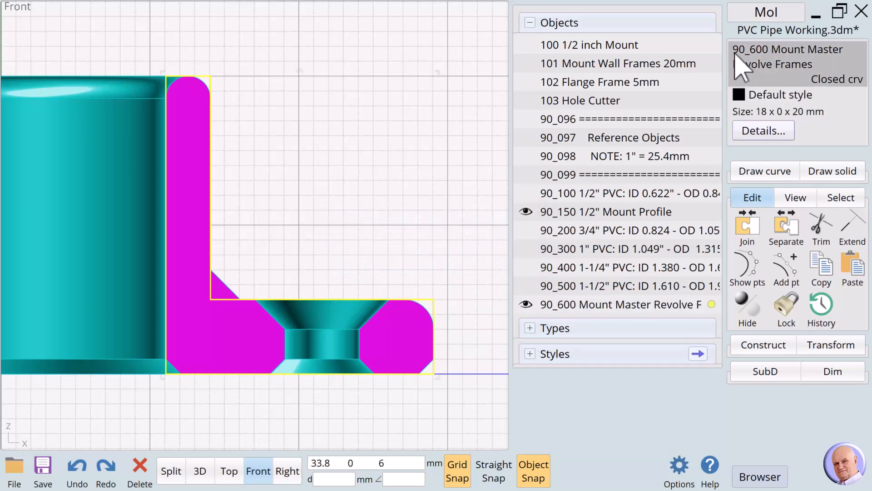
left_click(444, 196)
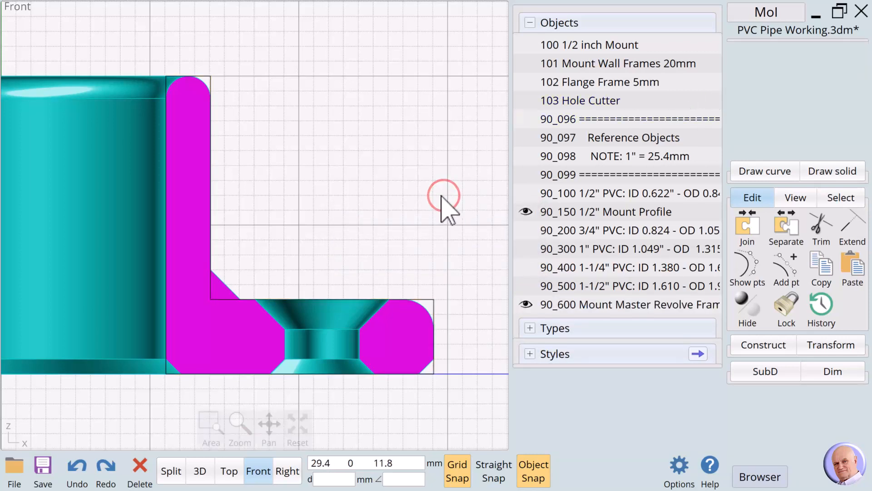
Step: Chamfer the outline's inner corner between wall and flange with a single 2 mm distance instead of two distances
left_click(428, 302)
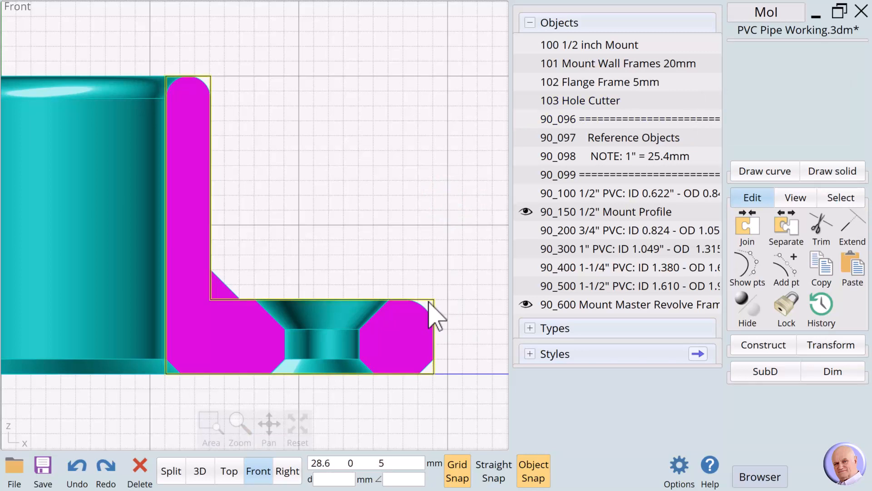
left_click(428, 302)
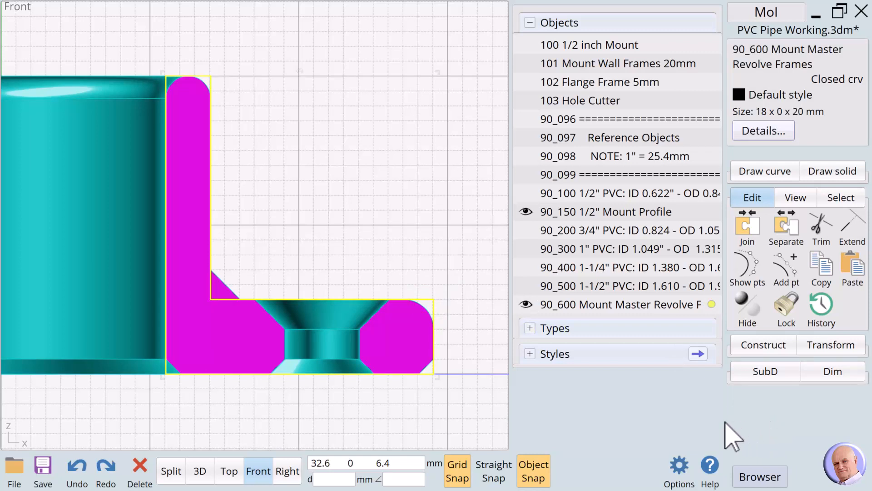
left_click(749, 350)
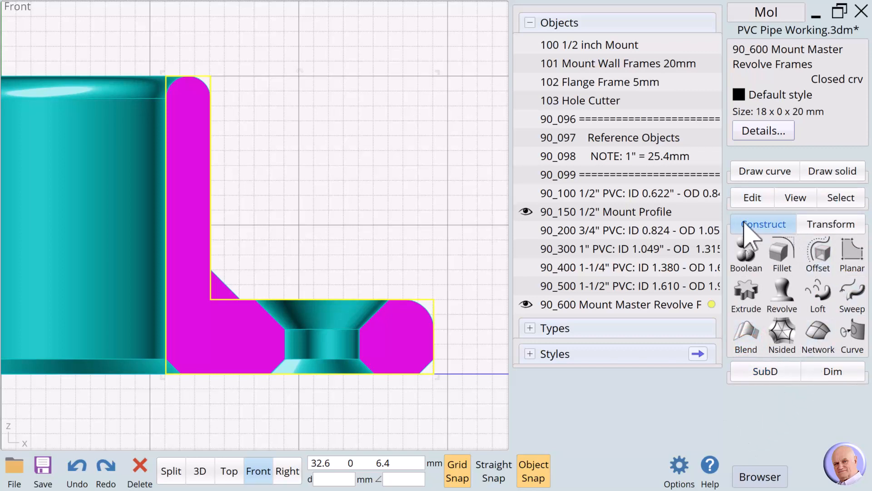
left_click(782, 253)
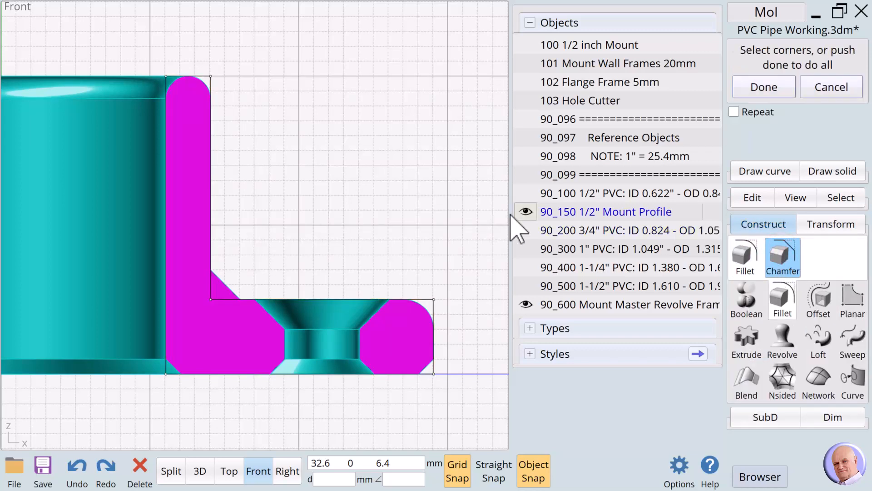
left_click(210, 300)
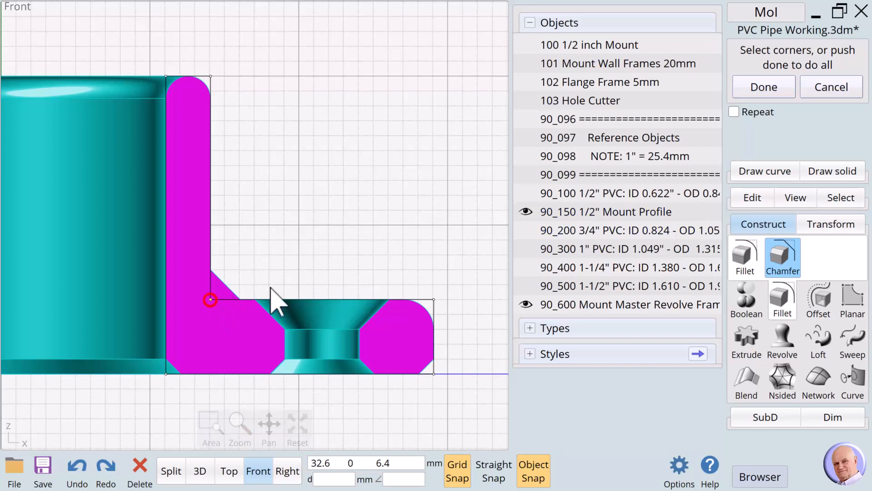
left_click(770, 90)
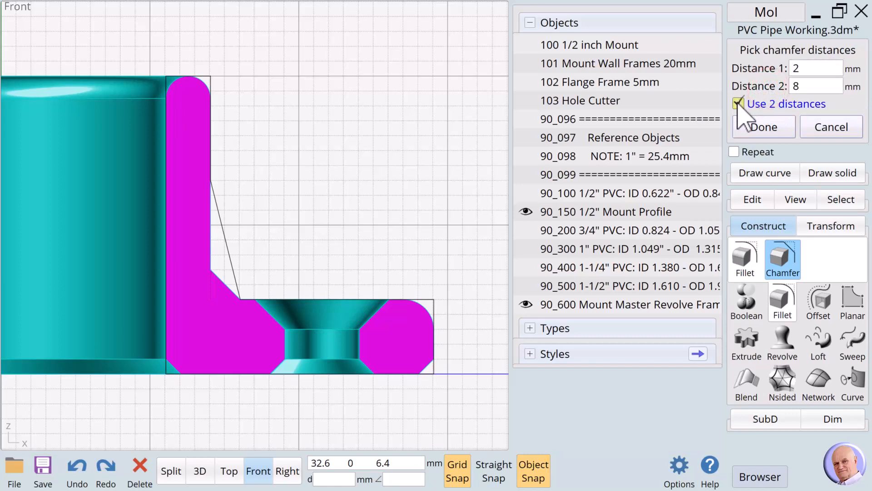
left_click(737, 101)
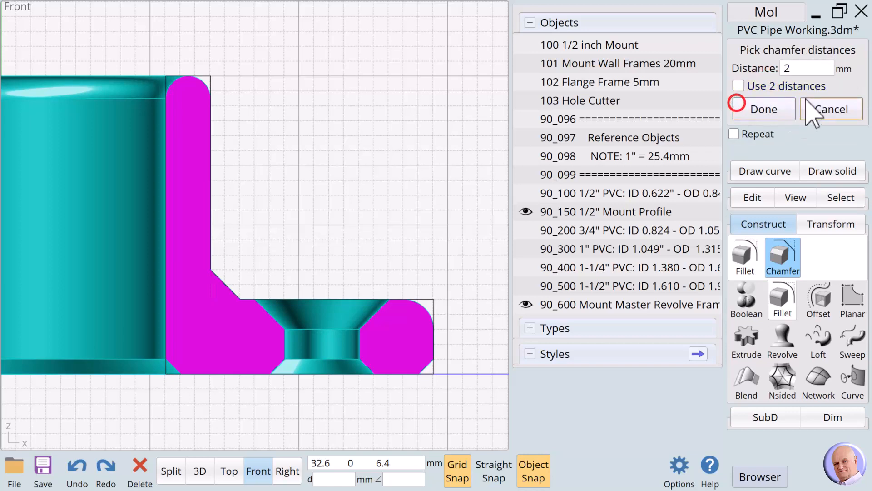
left_click(767, 110)
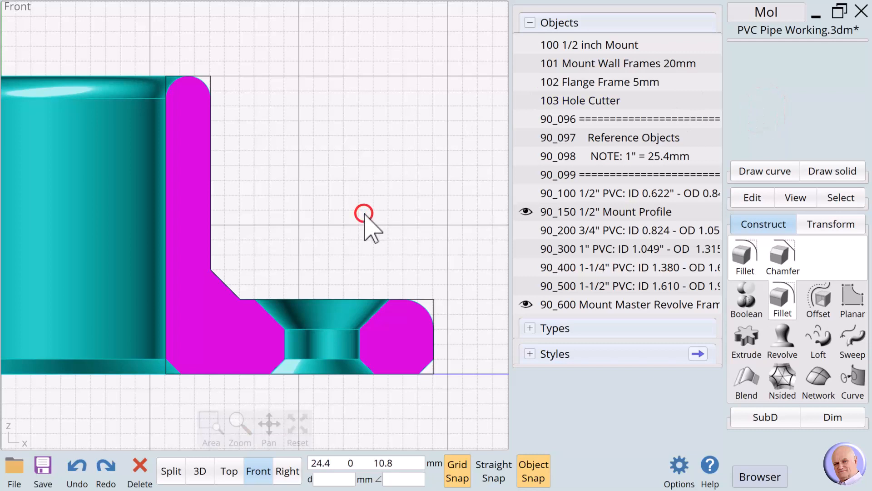
Step: Fillet the upper outer corner of the outline's flange with a circular 2 mm radius
left_click_drag(453, 288, 433, 300)
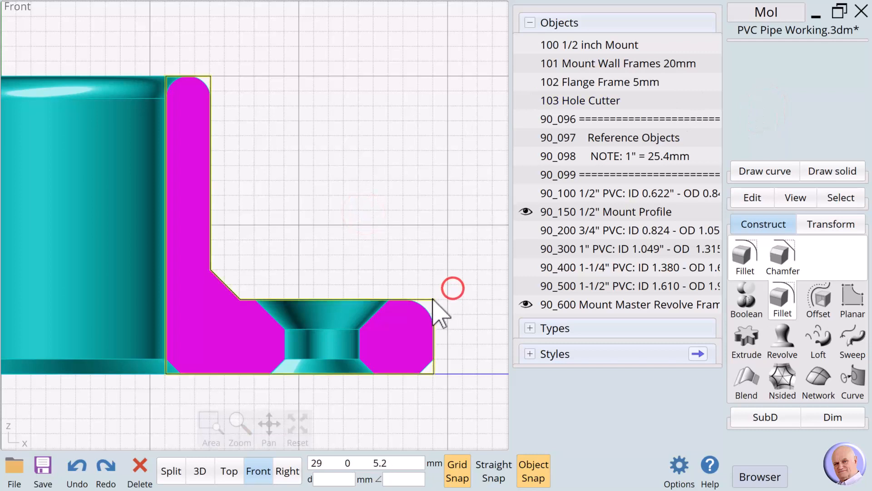
left_click(431, 302)
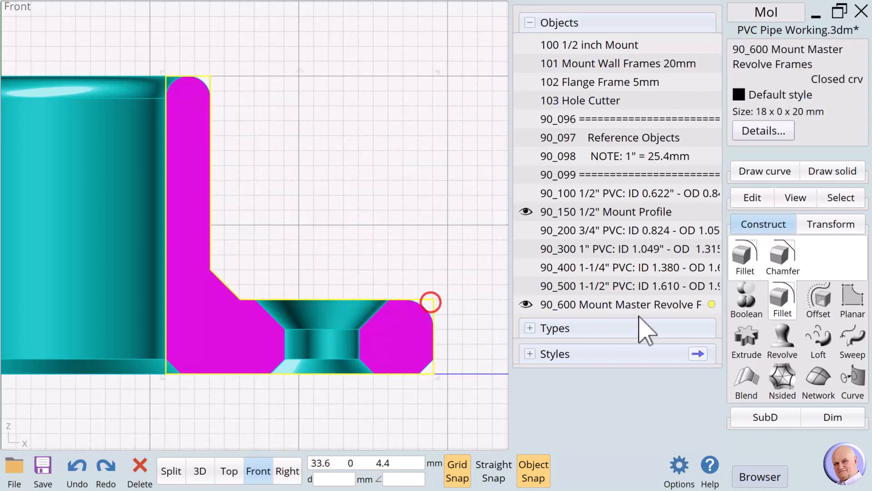
left_click(746, 266)
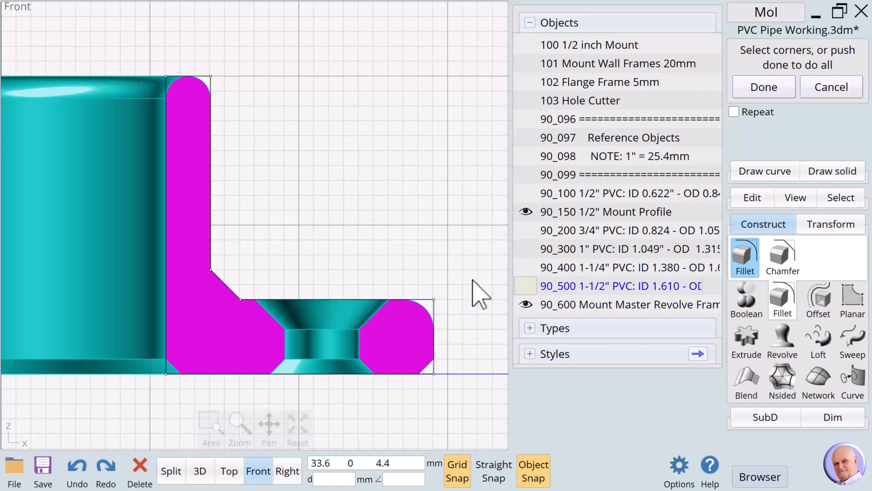
left_click(433, 300)
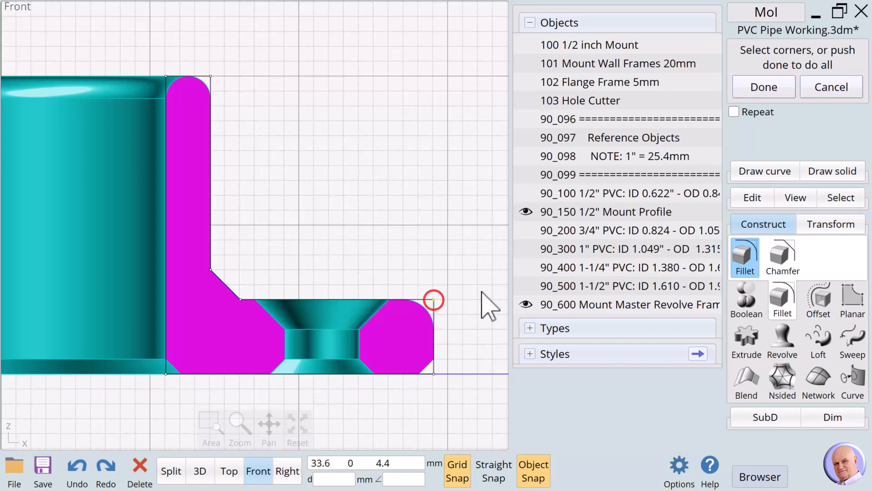
left_click(764, 89)
left_click(779, 67)
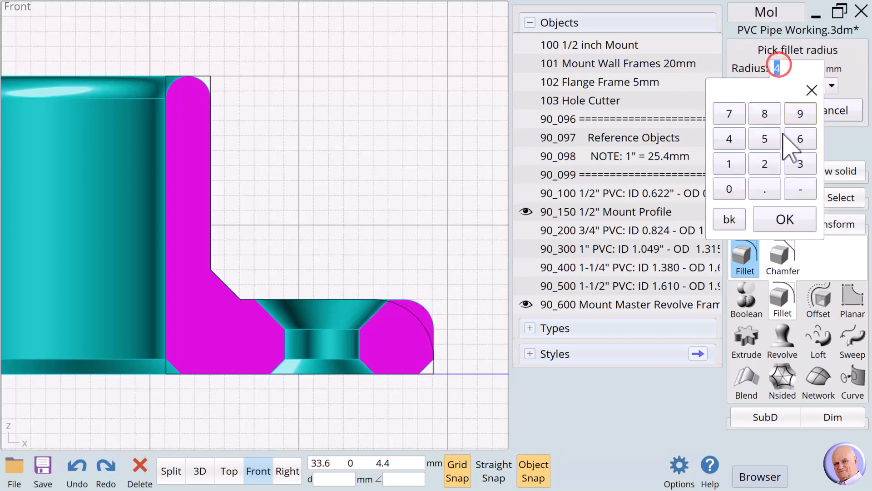
left_click(764, 164)
left_click(788, 220)
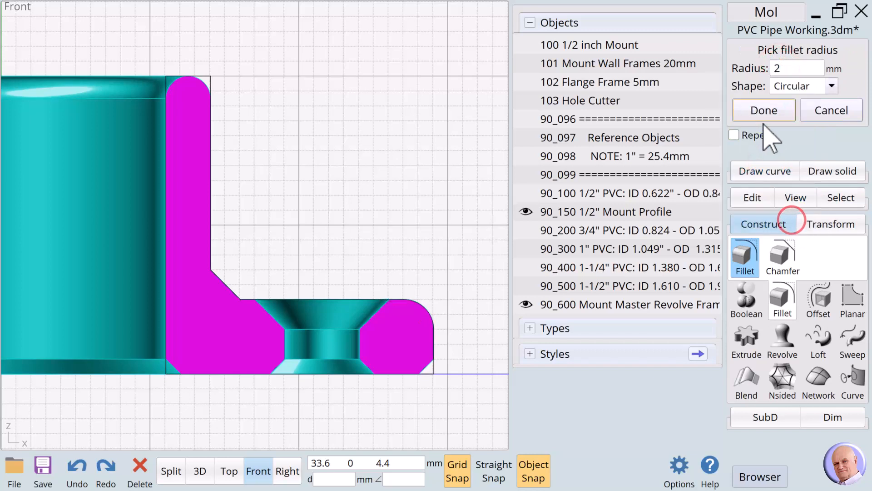
left_click(758, 111)
left_click(369, 142)
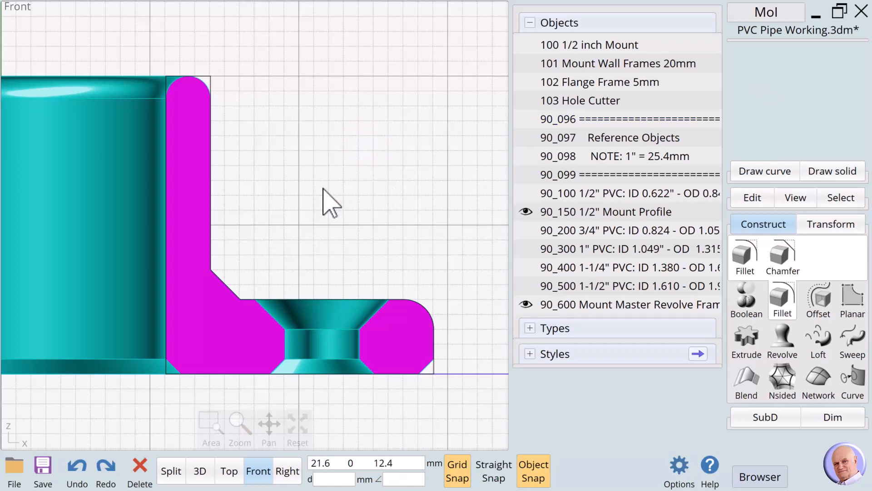
Step: Delete the 90_150 1/2" Mount Profile reference object, keeping the master revolve outline
left_click(435, 374)
left_click(439, 253)
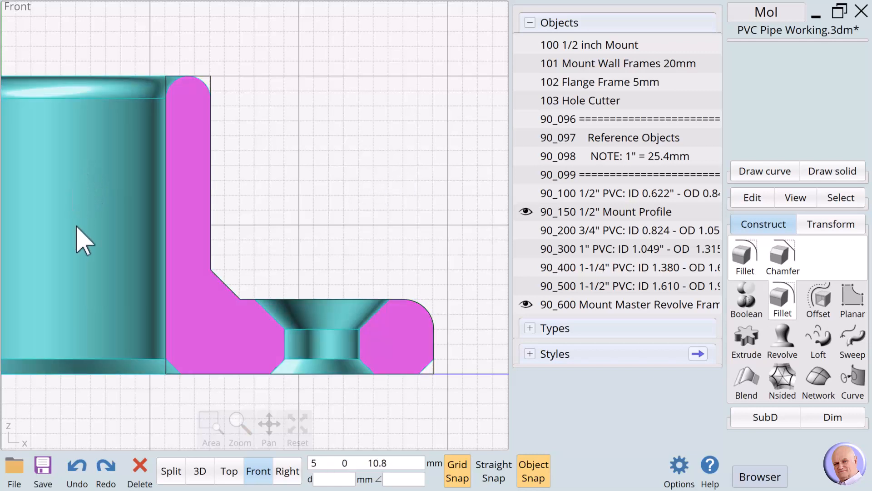
left_click(91, 284)
key("Delete")
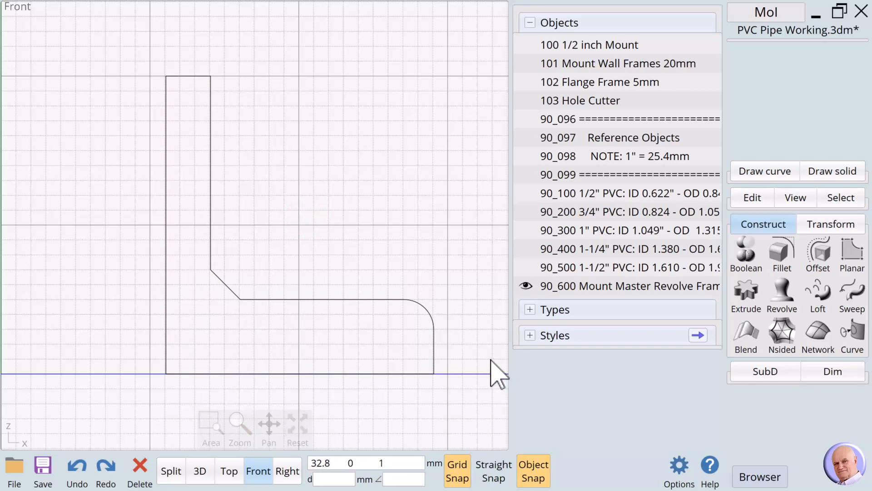
Step: Duplicate the 90_600 Mount Master Revolve Frames curve in place by copying and pasting it
left_click(711, 285)
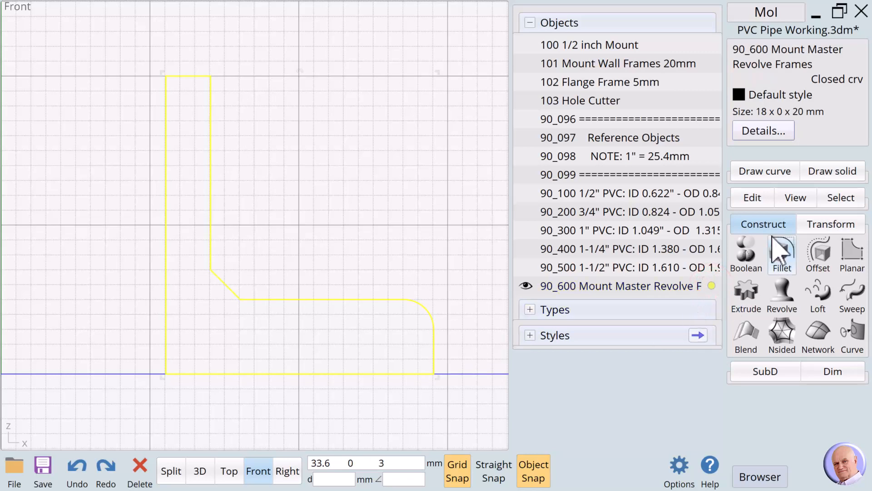
left_click(751, 196)
left_click(822, 268)
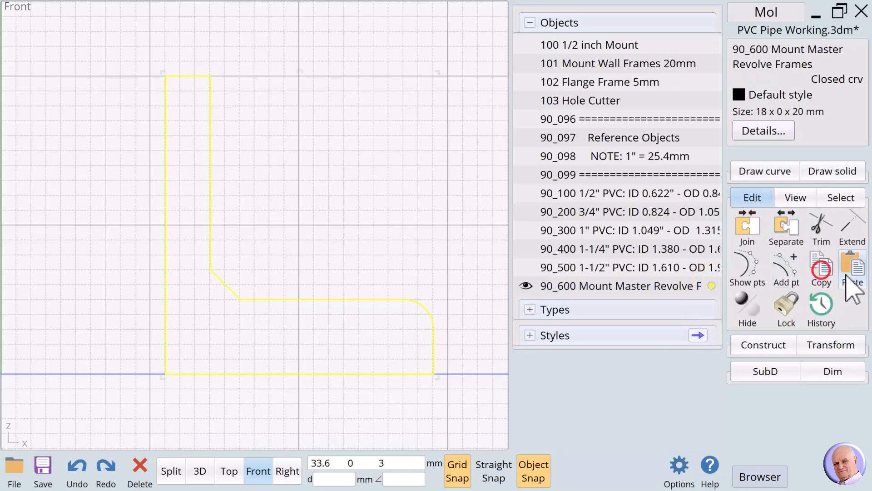
left_click(853, 267)
Step: Rename the pasted copy of the outline "90_151 1/2" Mount Revolve Frames"
left_click(737, 51)
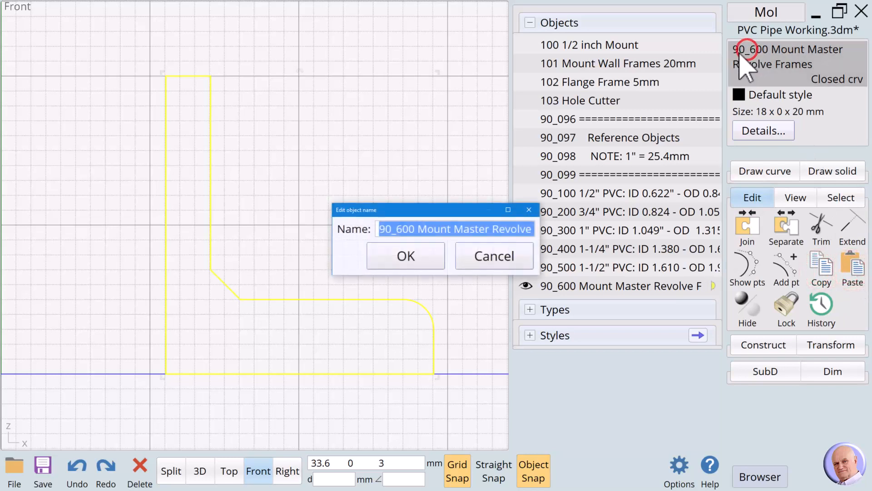
type("9")
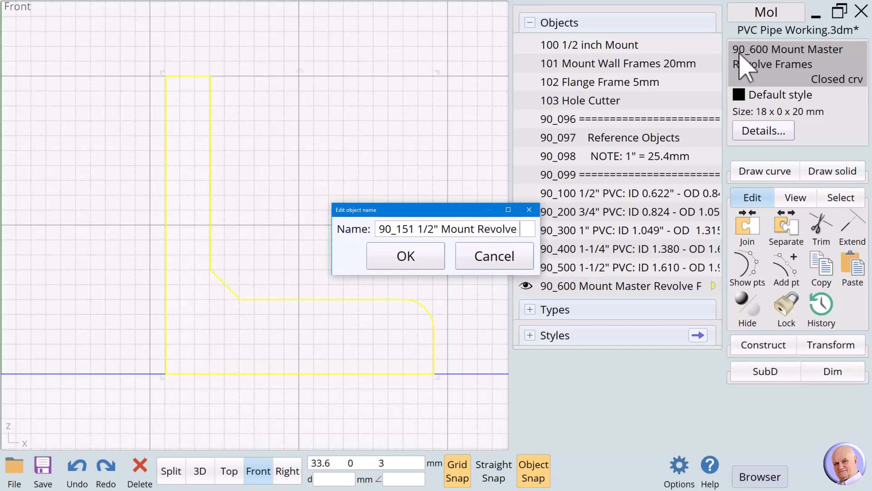
type("ames")
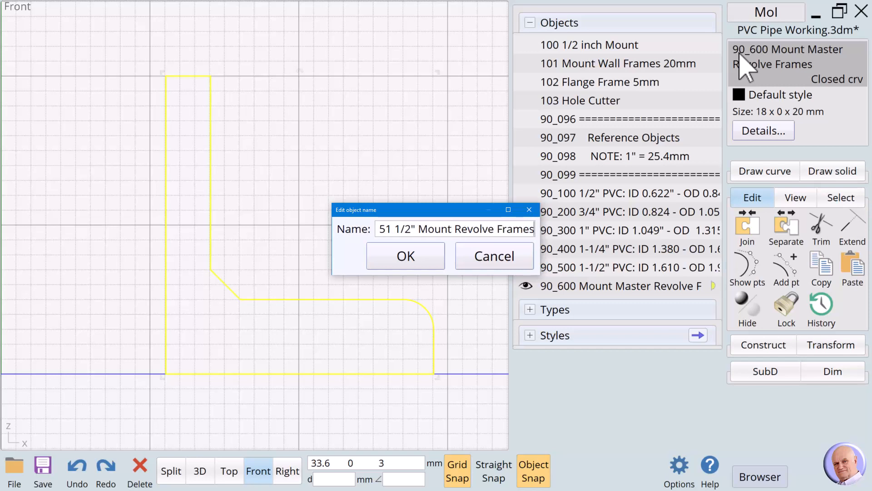
key("Return")
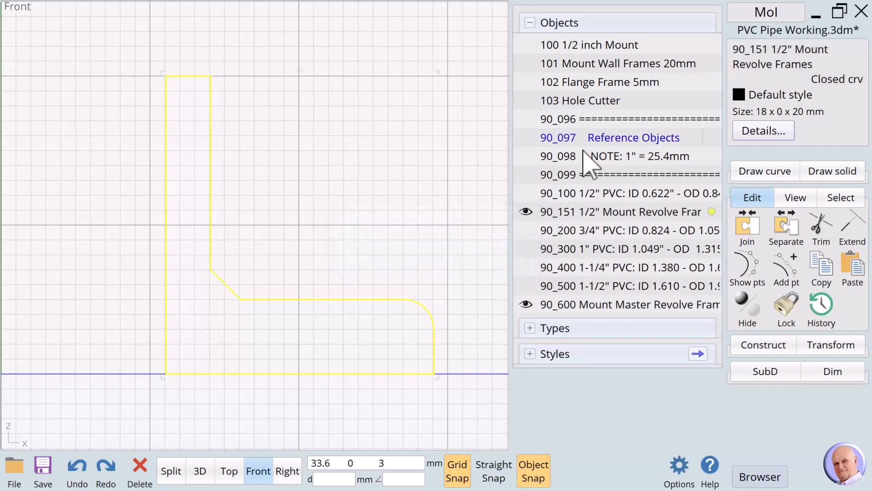
left_click(439, 181)
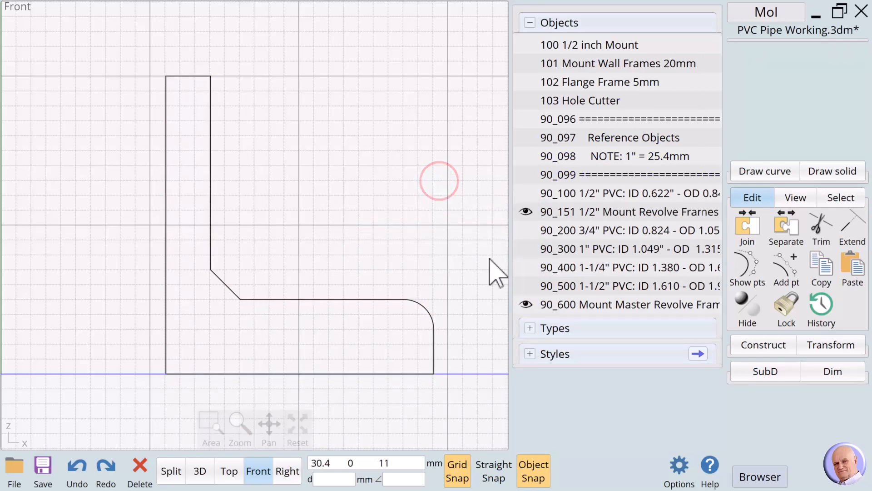
Step: Hide the master revolve outline and pick both upper corners of the 90_151 outline's vertical wall for a fillet
left_click(526, 304)
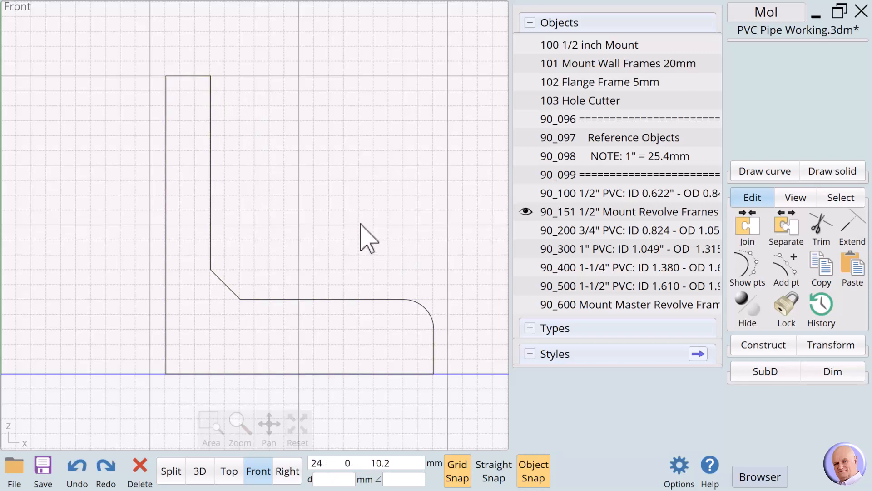
left_click(214, 186)
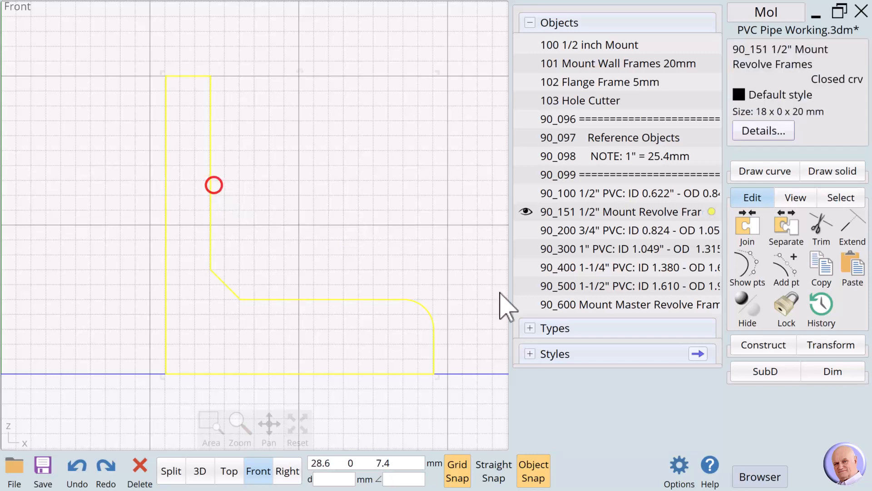
left_click(763, 347)
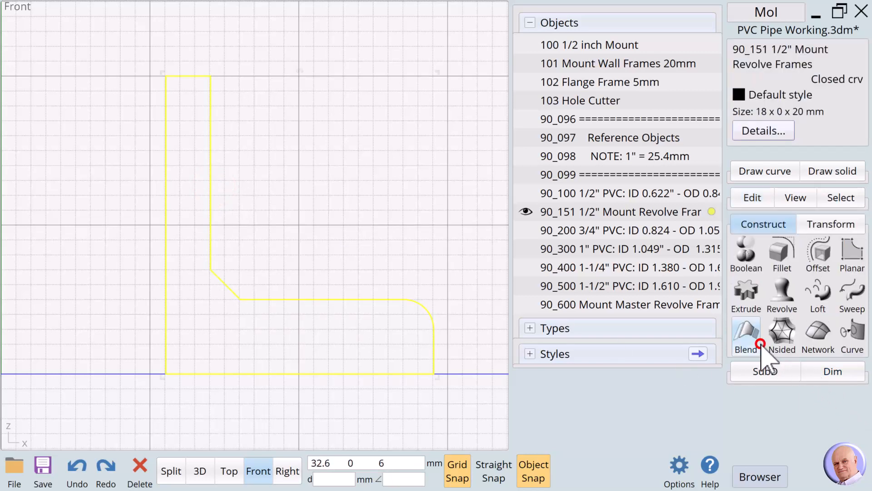
left_click(776, 258)
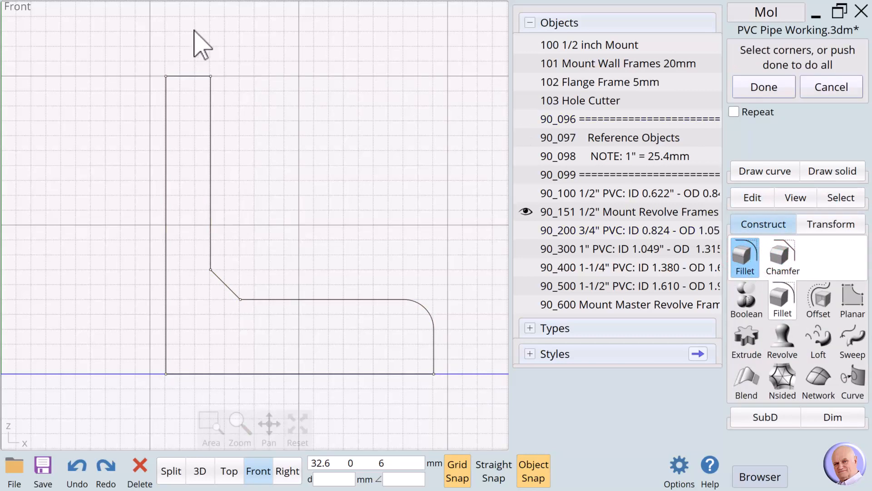
left_click(166, 77)
left_click(211, 76)
left_click(756, 91)
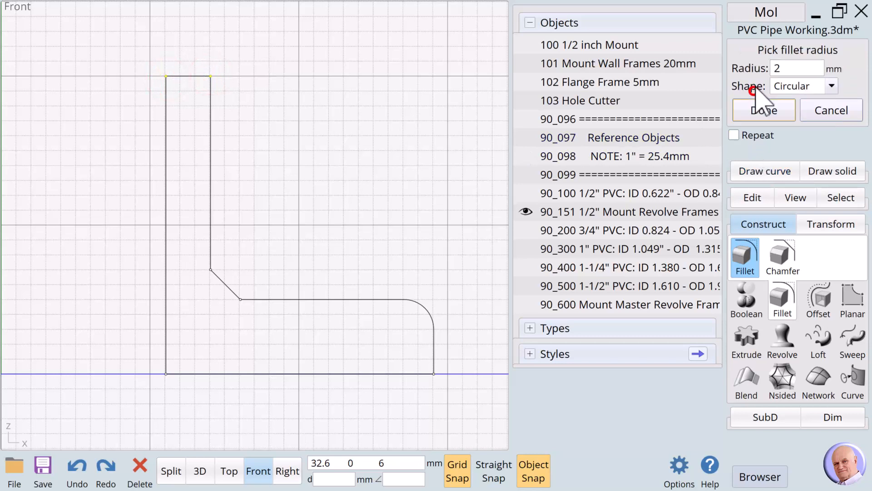
Step: Try a 1.5 mm circular fillet radius on the two upper wall corners
left_click(780, 67)
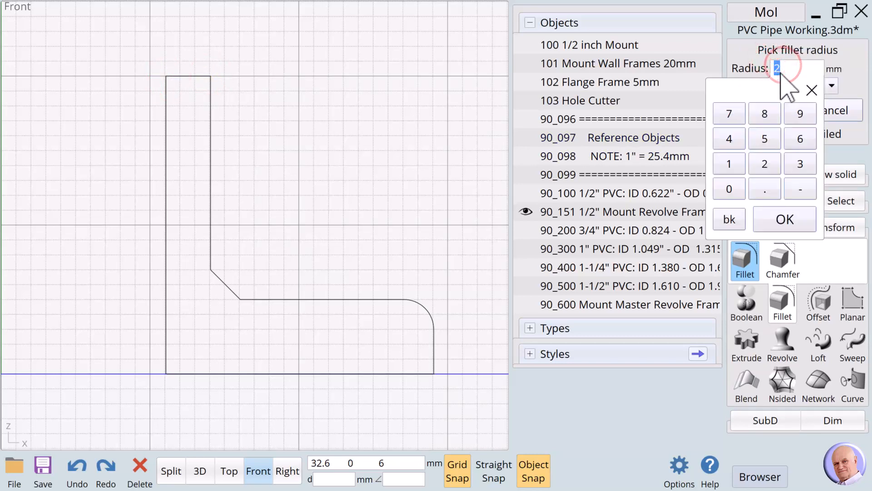
type("1.5")
key("Return")
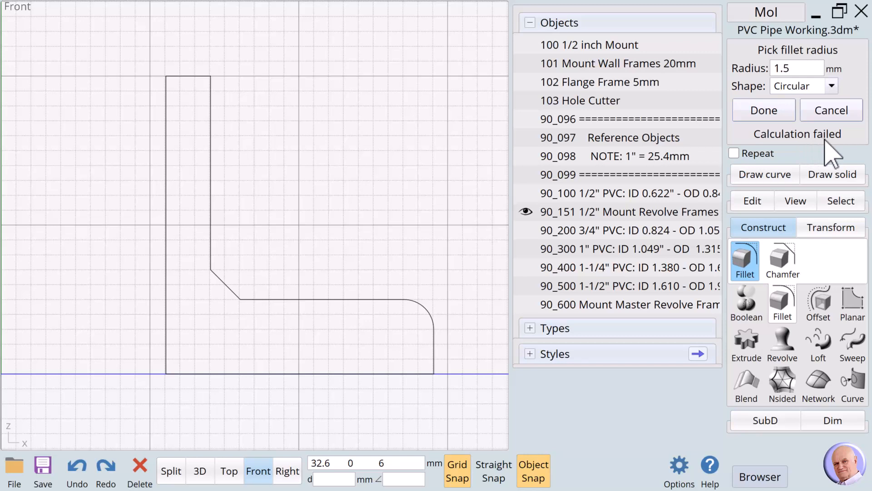
Step: Fillet the two upper wall corners with a circular radius of 1.49 mm
left_click(793, 64)
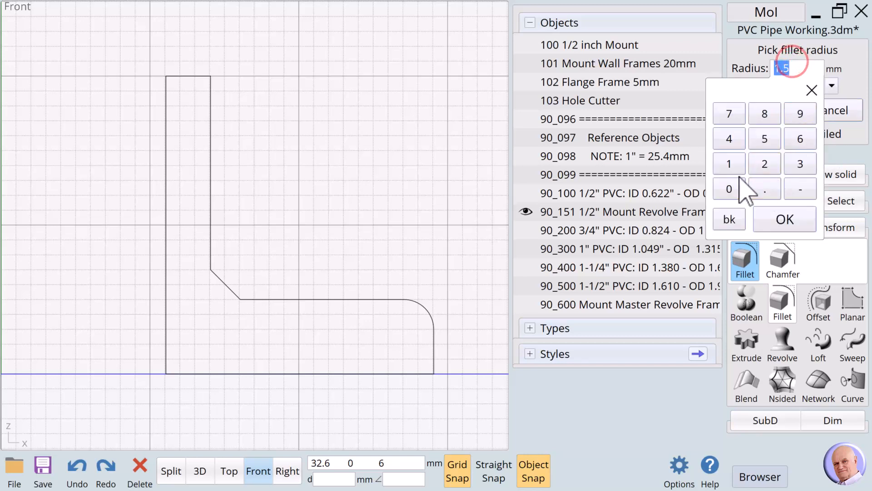
left_click(730, 166)
left_click(765, 190)
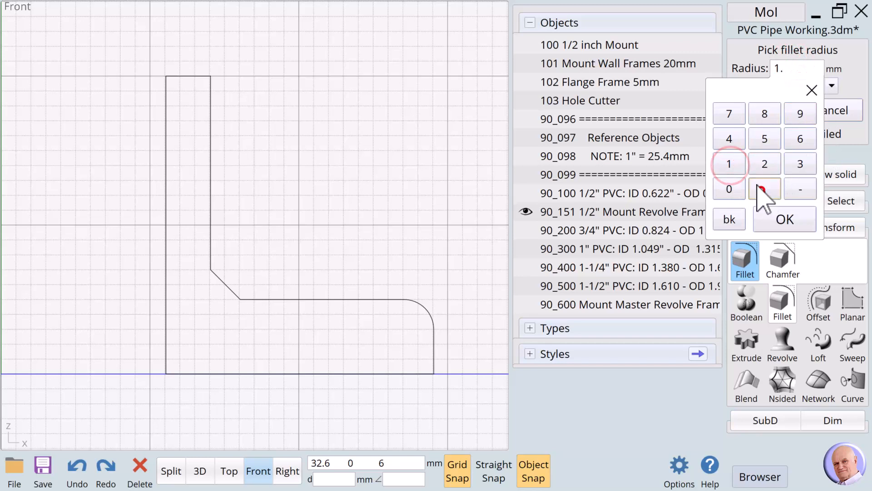
left_click(730, 141)
left_click(801, 114)
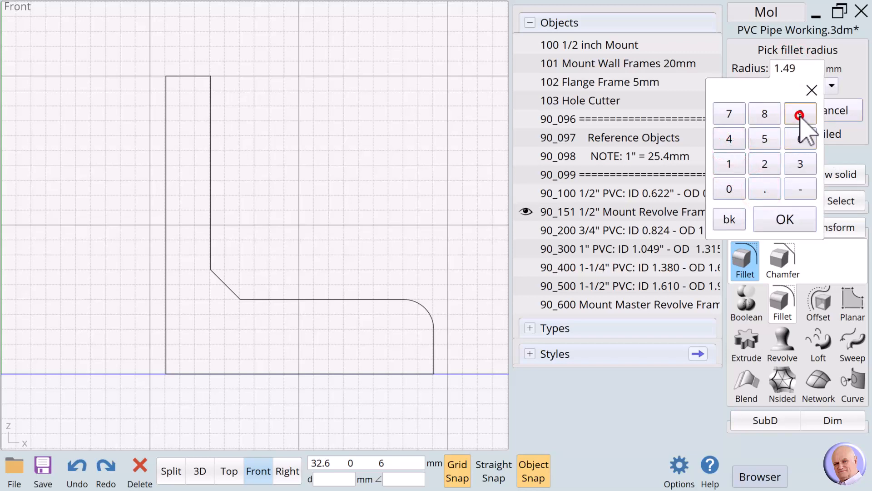
left_click(787, 218)
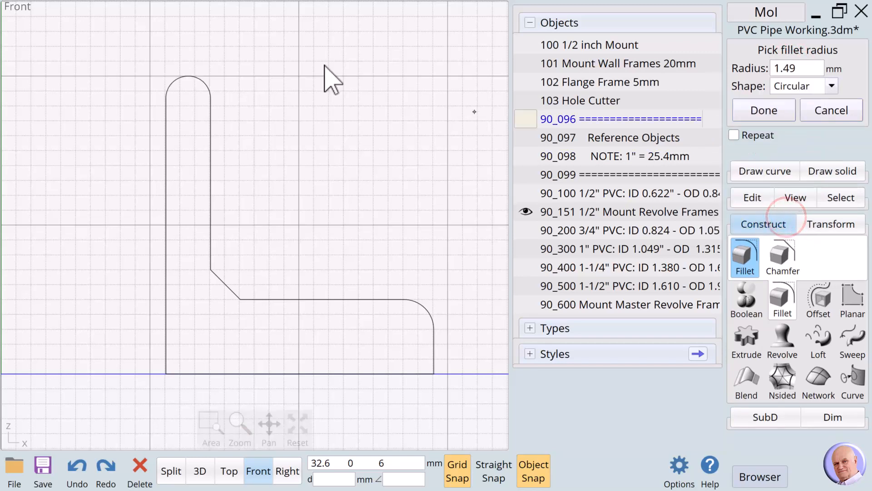
left_click(756, 113)
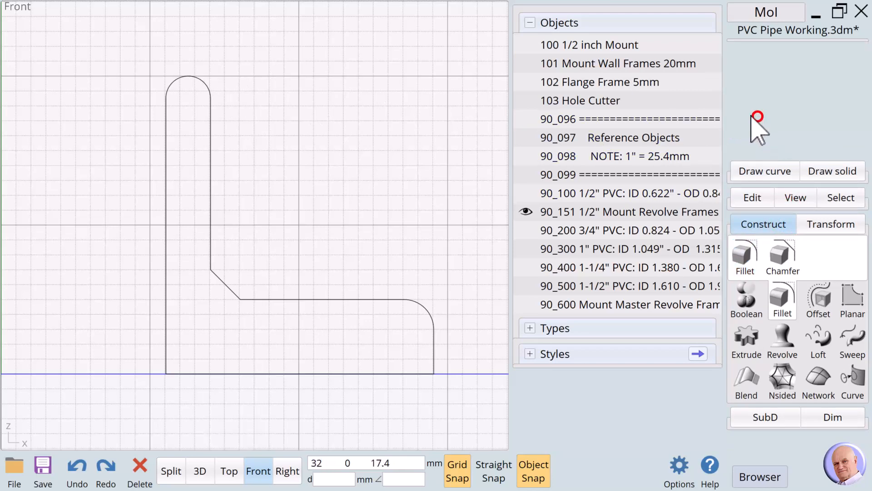
left_click(409, 86)
Step: Revolve the 90_151 outline 360 degrees with capped ends around the vertical Z axis through the origin
left_click(210, 144)
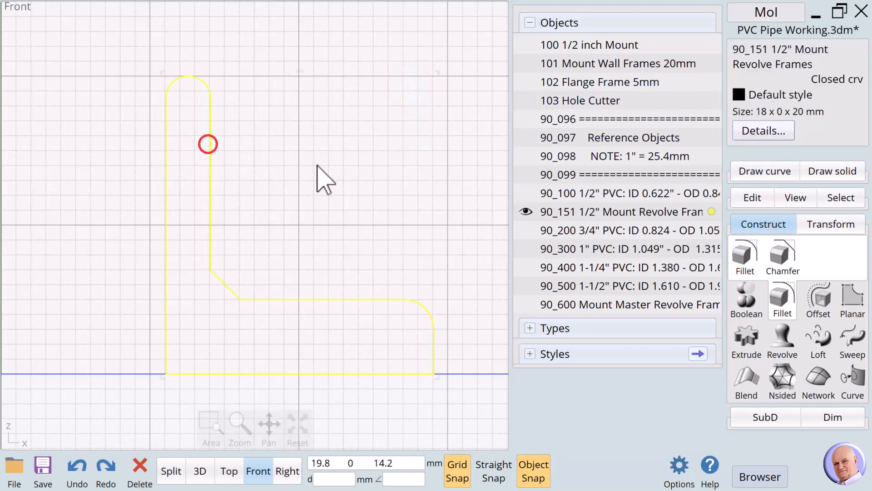
scroll(372, 178, "down", 3)
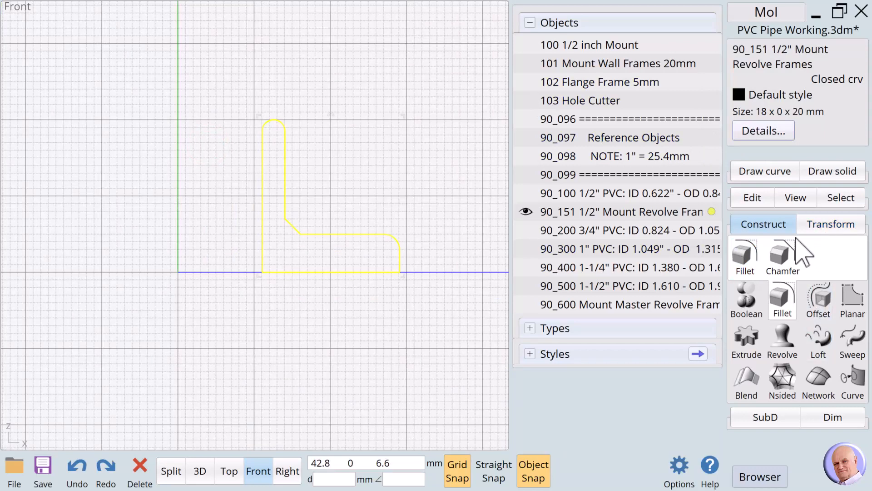
left_click(760, 222)
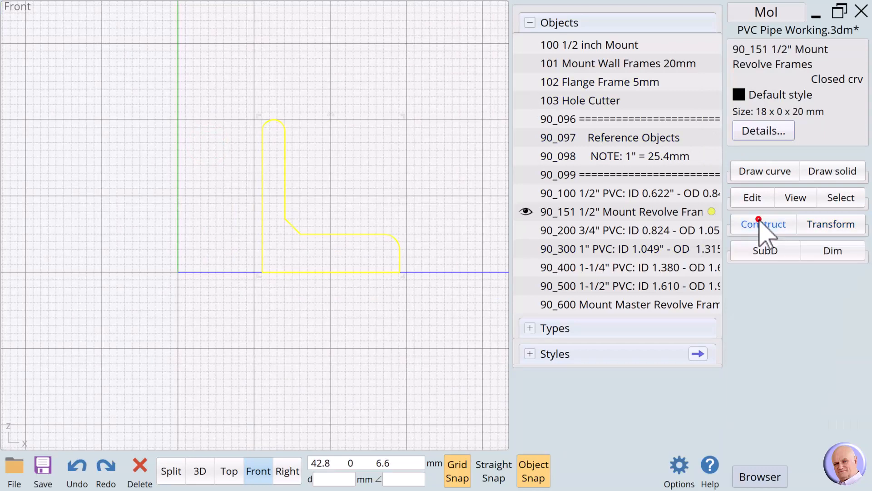
left_click(759, 220)
left_click(782, 341)
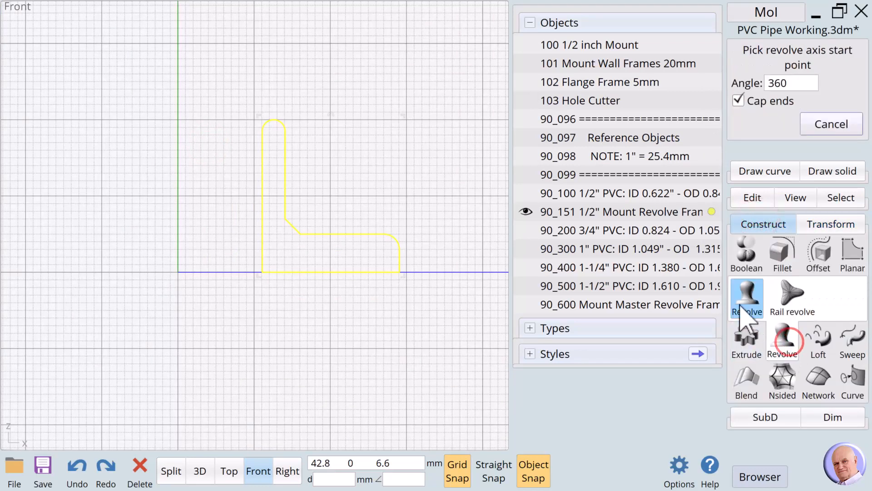
left_click(745, 298)
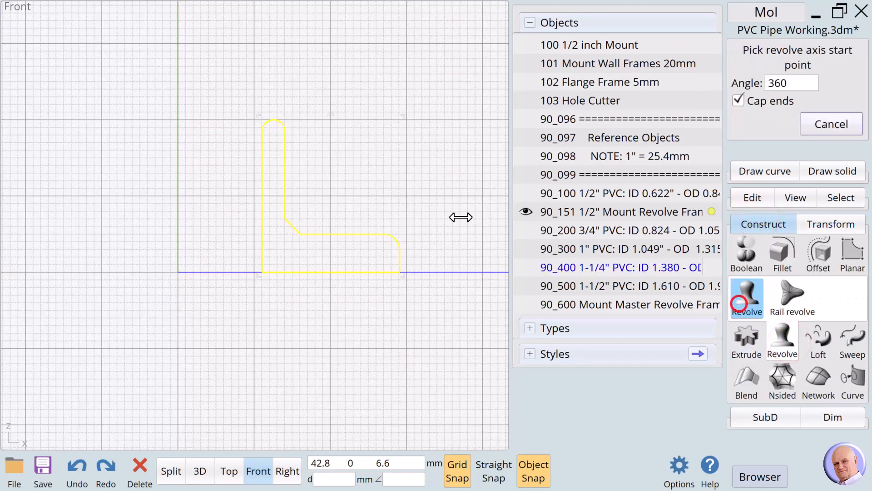
left_click(177, 122)
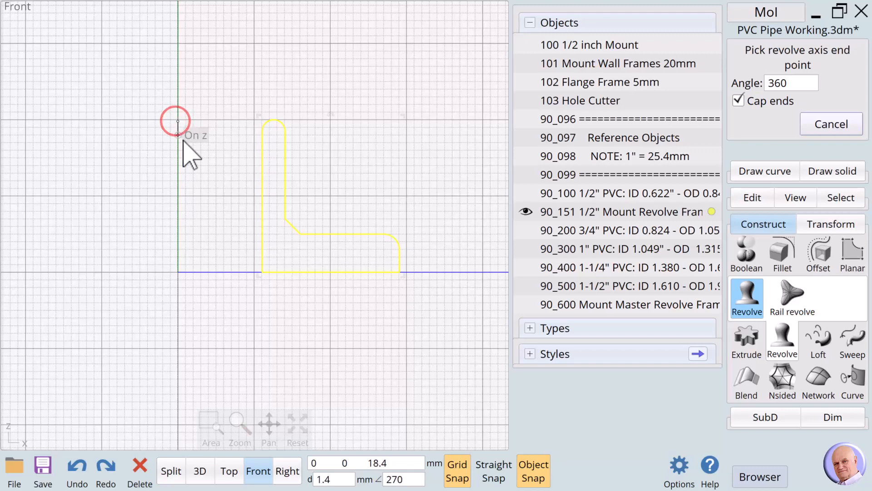
left_click(178, 273)
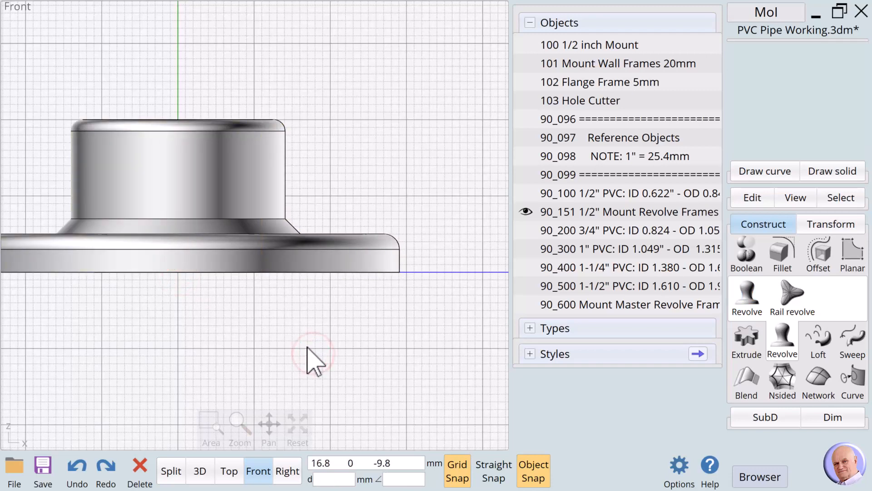
Step: Name the revolved solid "90_150 1/2" Mount" and hide the 90_151 revolve outline
left_click(203, 175)
left_click(742, 50)
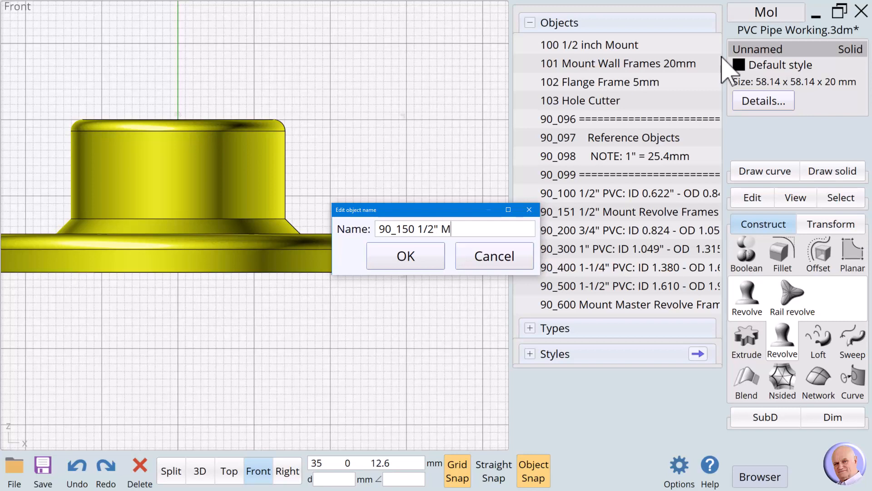
key("Return")
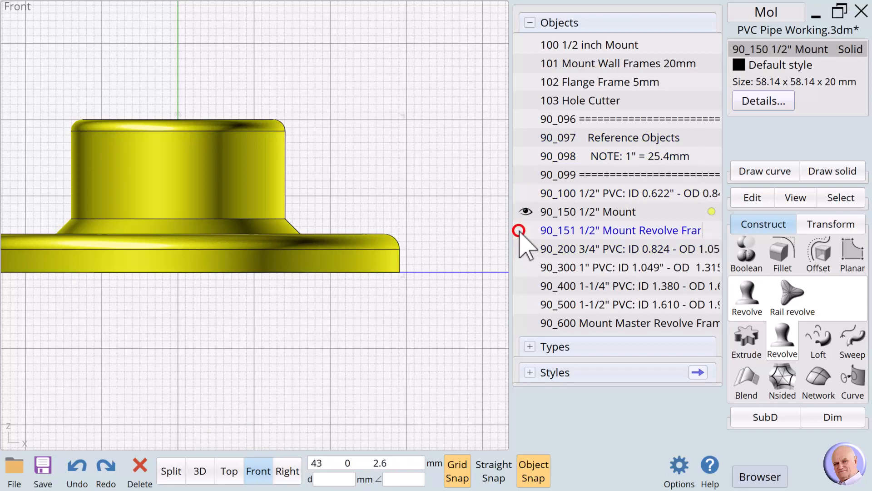
Step: In the top view, draw a 5 mm diameter circle centred on the X axis midway across the flange's flat face
left_click(230, 471)
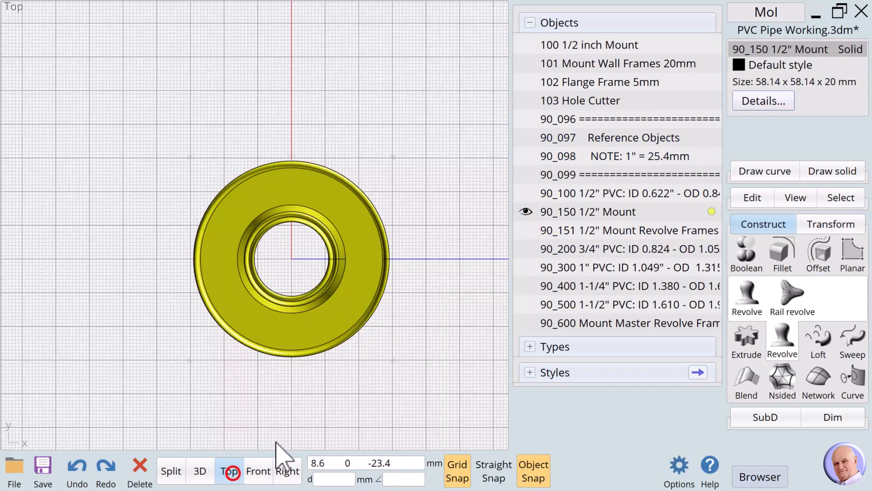
scroll(400, 250, "up", 2)
scroll(352, 296, "up", 2)
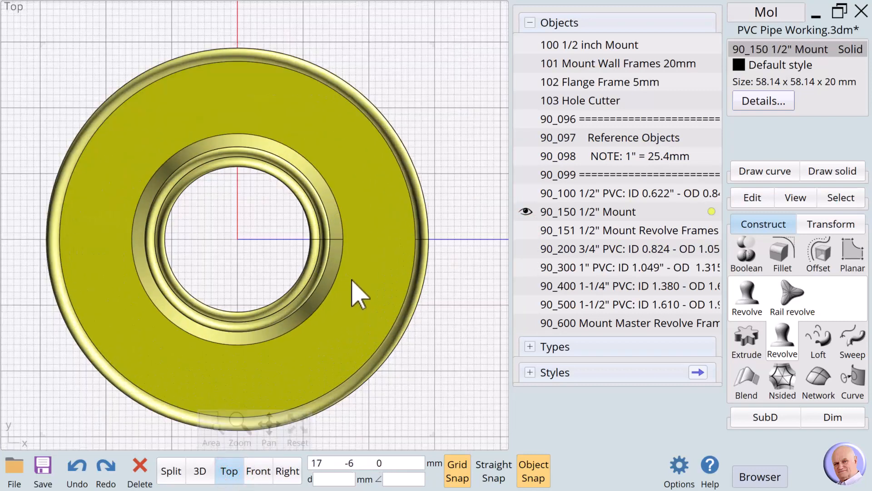
left_click(456, 341)
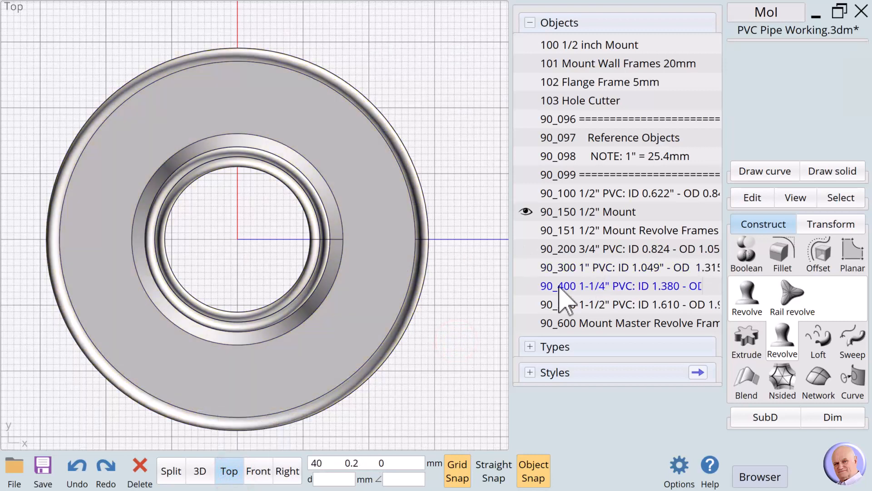
left_click(750, 169)
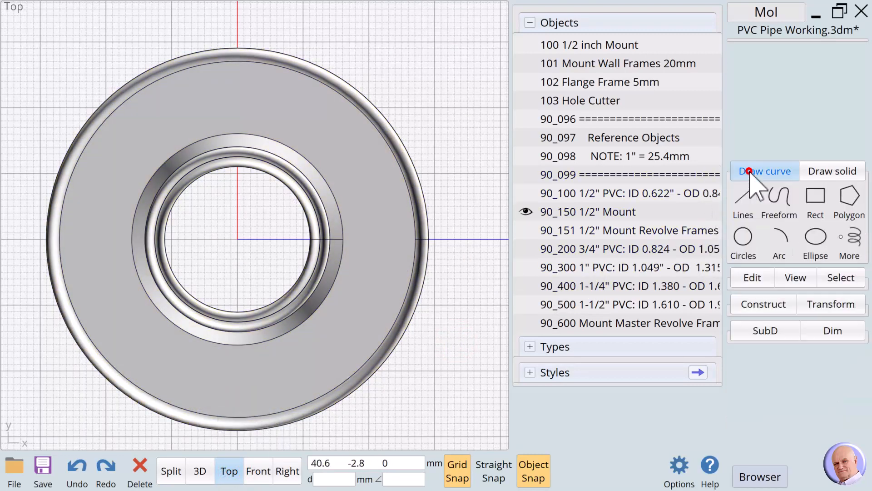
left_click(744, 240)
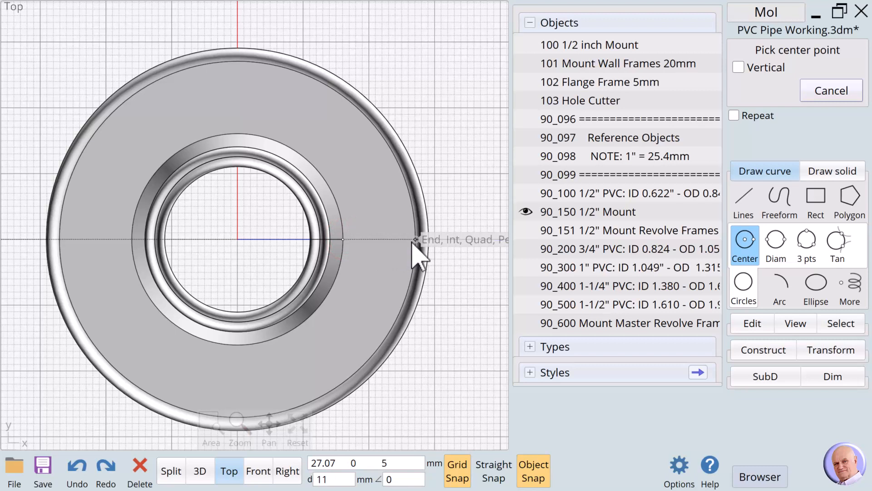
left_click(380, 239)
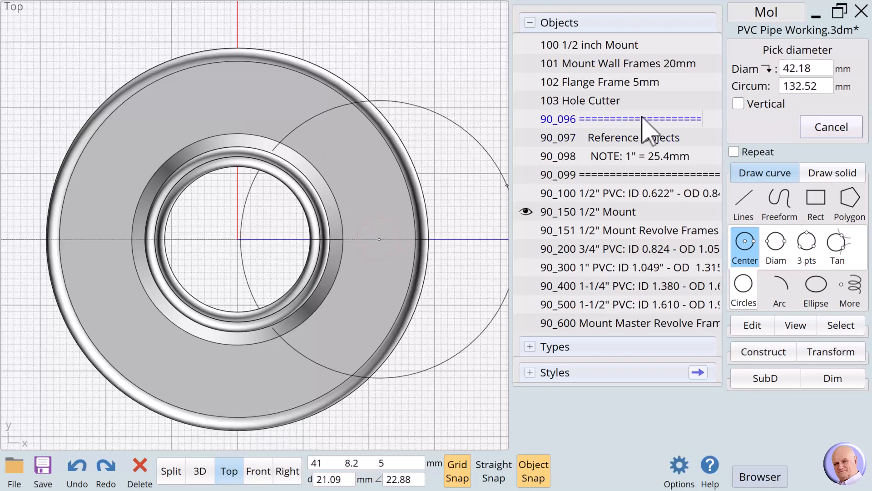
left_click(798, 68)
left_click(774, 139)
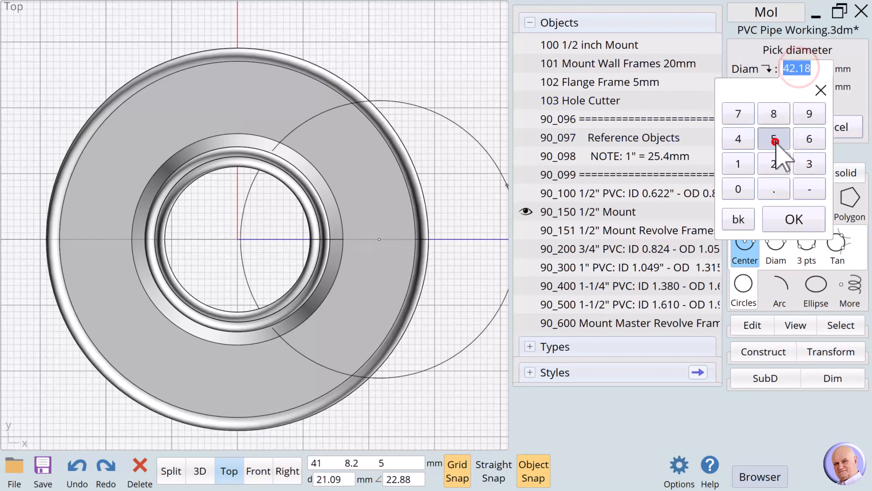
left_click(788, 219)
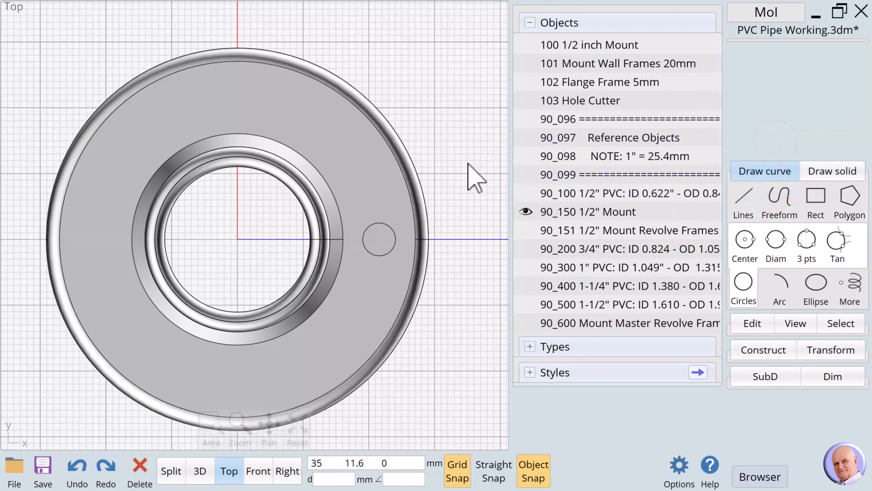
Step: Name the 5 mm circle on the flange "x"
left_click(388, 225)
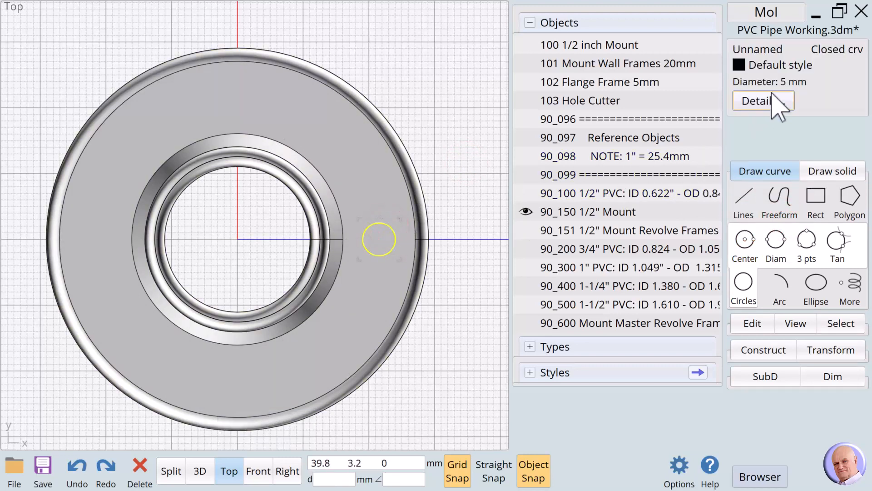
left_click(754, 49)
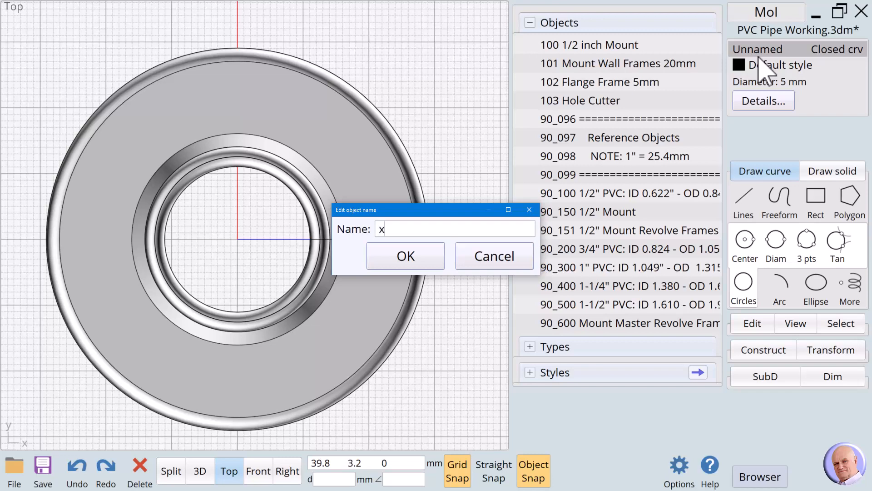
left_click(421, 257)
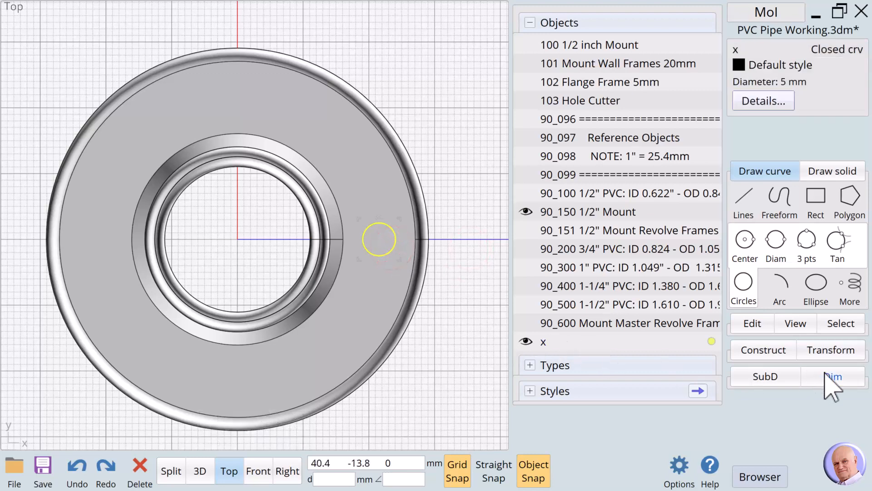
Step: Circular-array the 5 mm circle x about the origin with 4 items filling 360 degrees
left_click(833, 350)
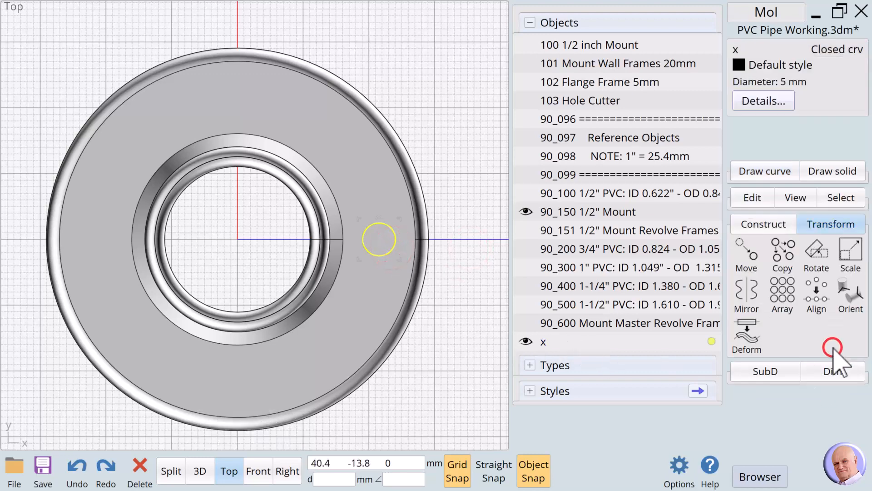
left_click(811, 300)
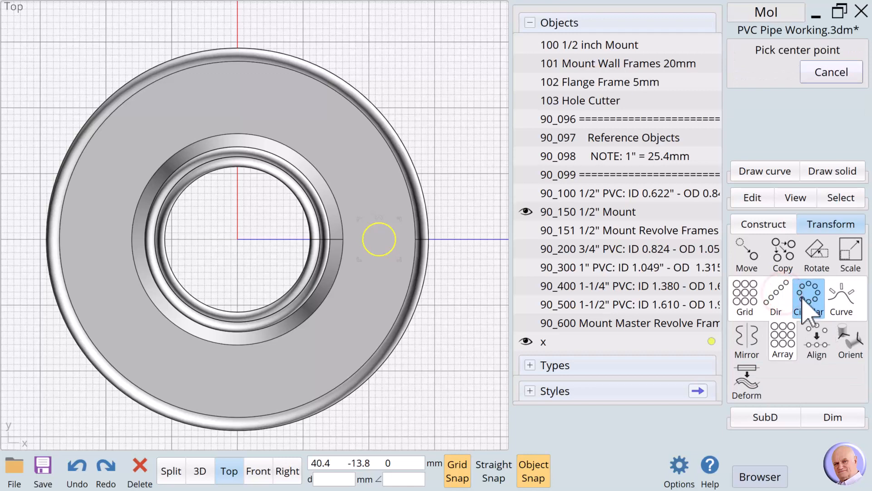
left_click(237, 241)
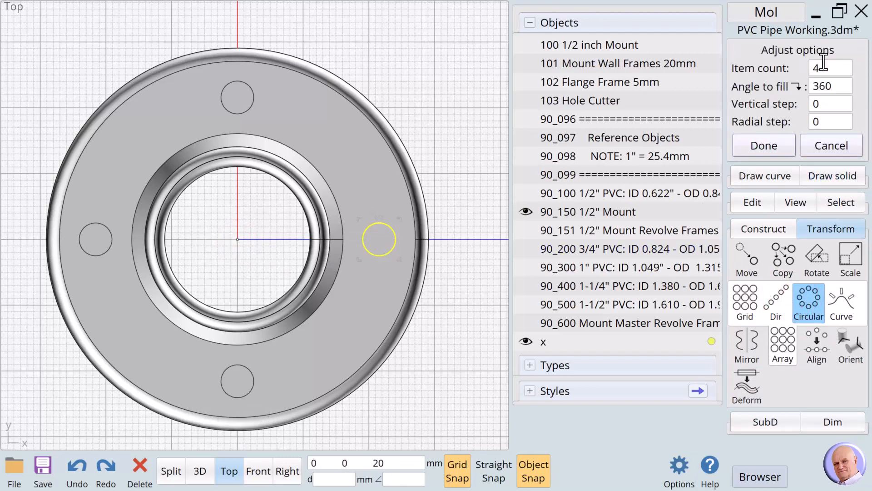
left_click(773, 146)
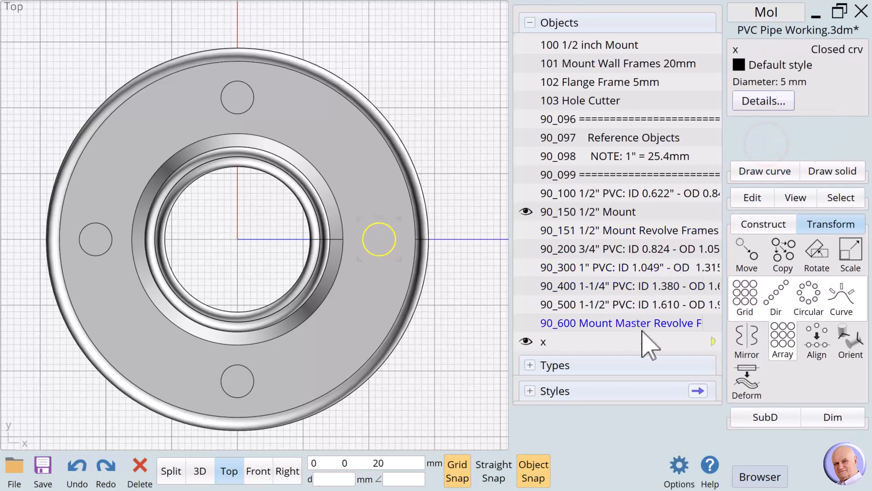
Step: Subtract the four x circles from the 90_150 1/2" Mount with a Boolean difference to cut the screw holes
left_click(712, 342)
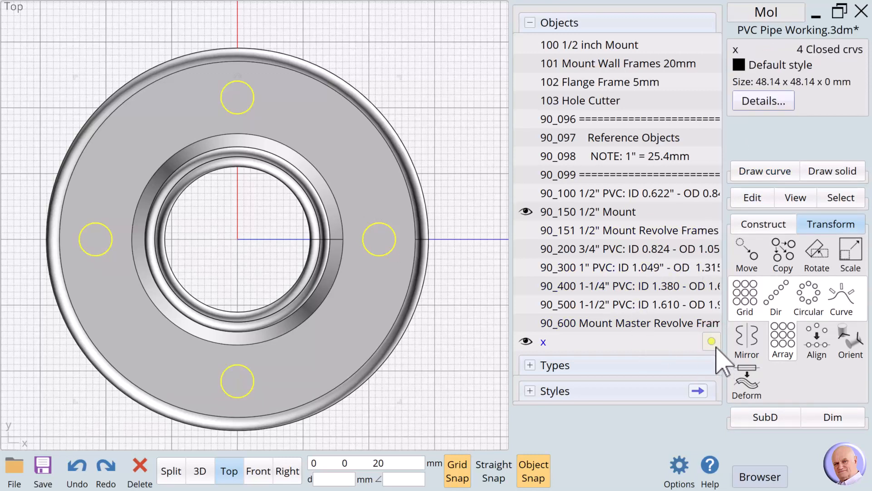
left_click(447, 316)
left_click(382, 294)
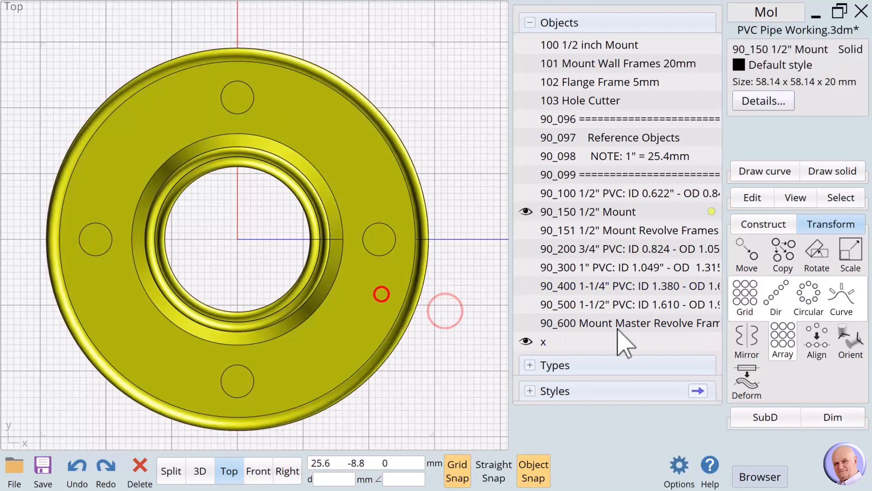
left_click(742, 217)
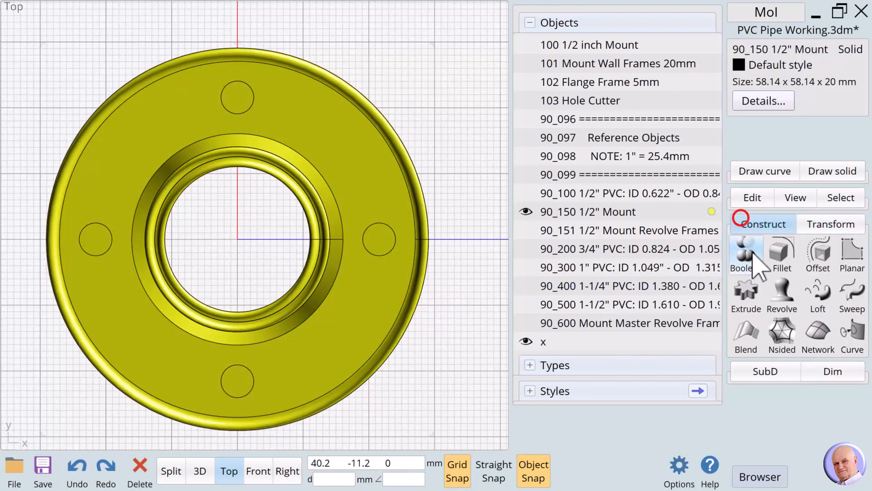
left_click(754, 263)
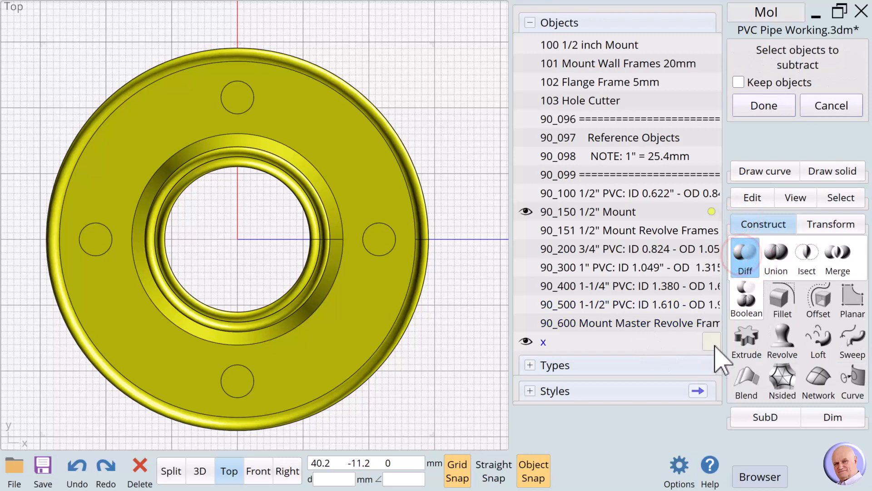
left_click(712, 342)
left_click(757, 106)
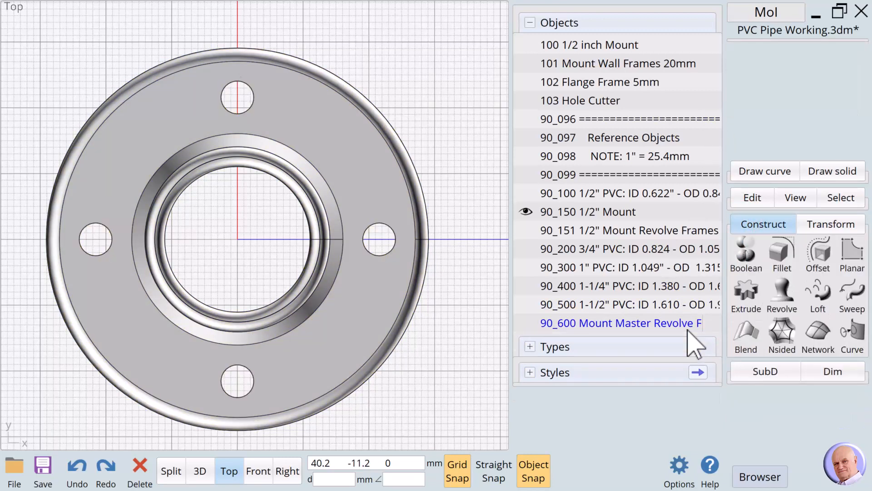
Step: Chamfer the upper edges of the four flange screw holes with a distance of 2 mm
left_click(248, 112)
left_click(371, 222)
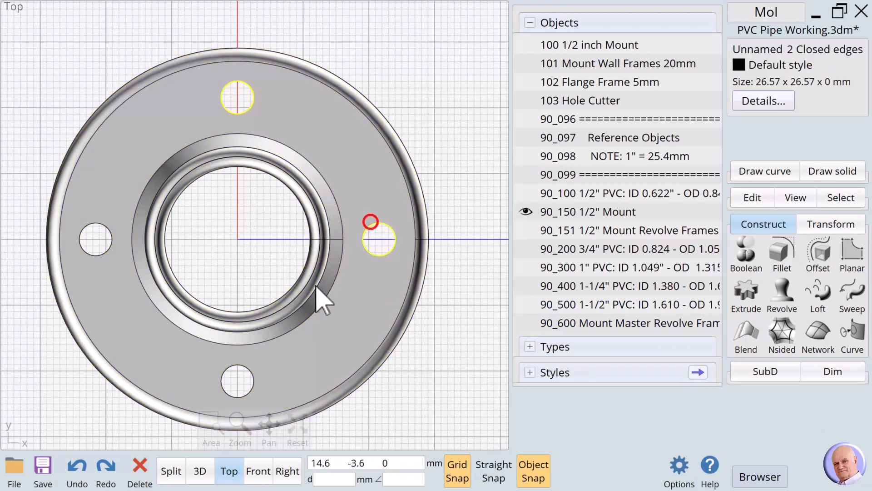
left_click(243, 367)
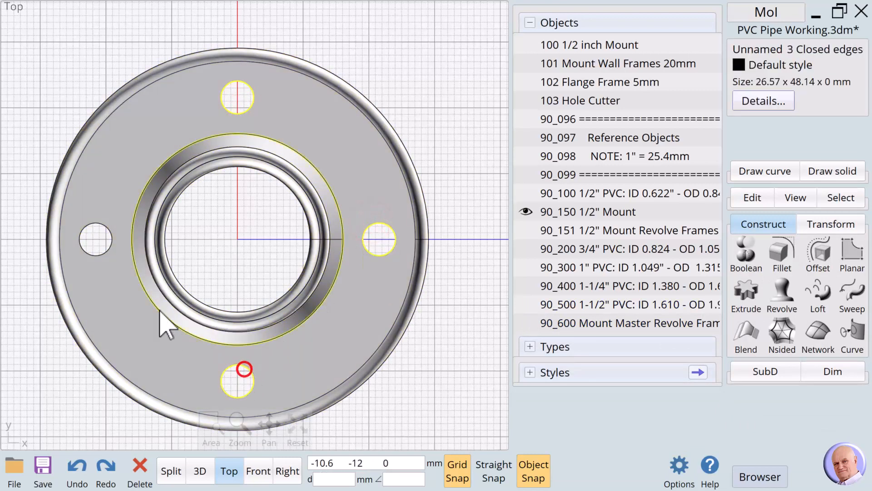
left_click(101, 252)
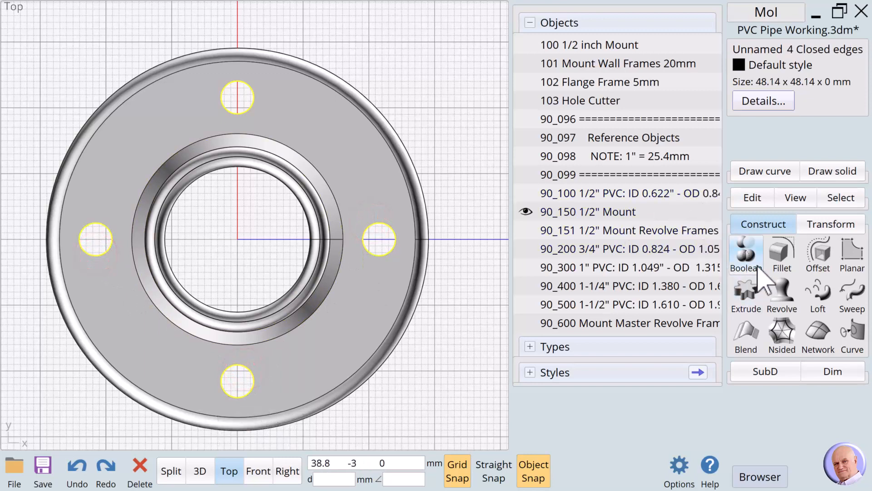
left_click(783, 255)
left_click(786, 260)
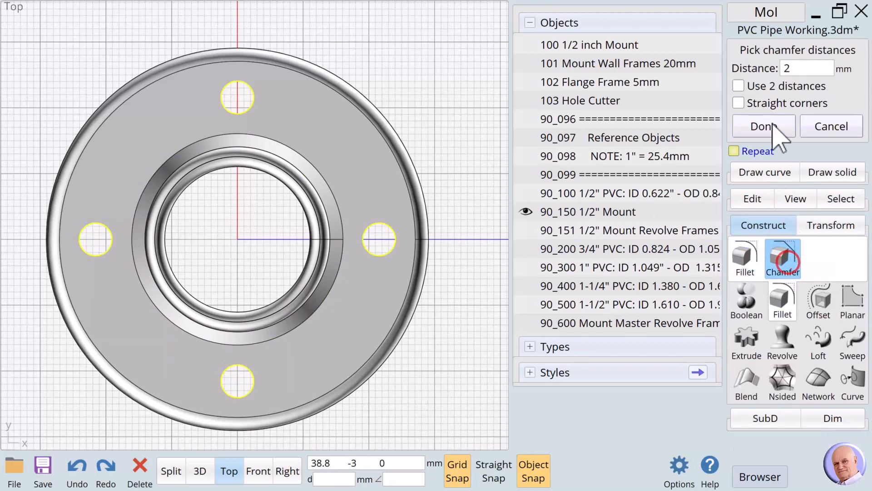
left_click(772, 129)
left_click(407, 84)
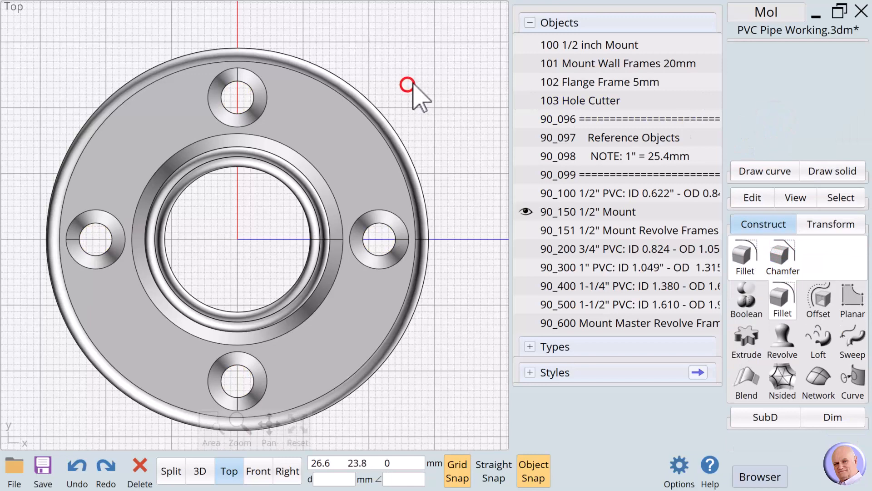
Step: Chamfer all edges of the mount's flat underside face with a distance of 1 mm
left_click(203, 472)
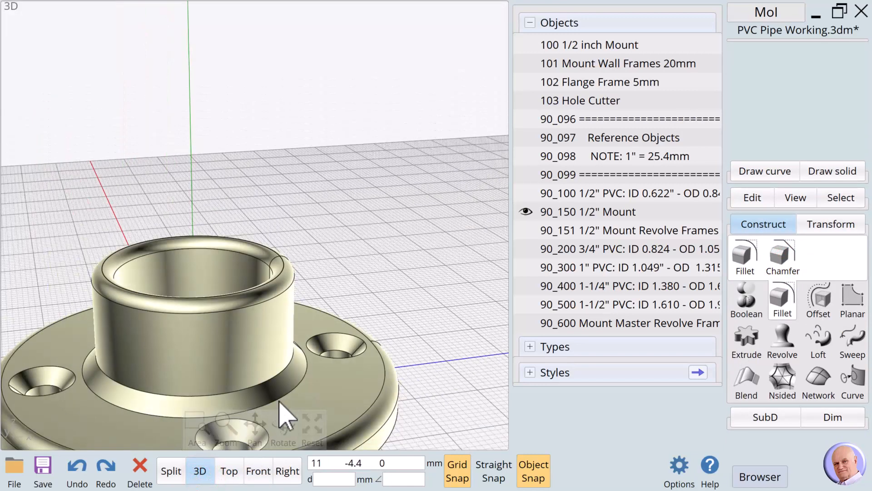
mouse_move(278, 448)
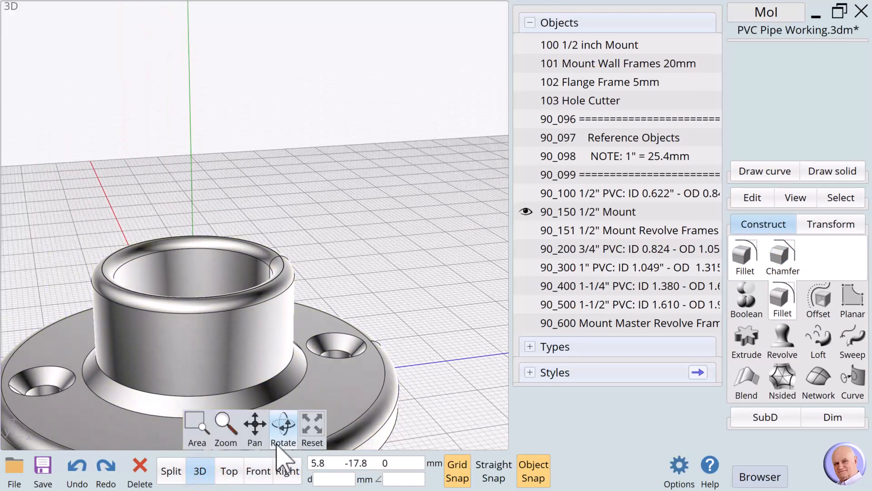
left_click_drag(278, 424, 341, 350)
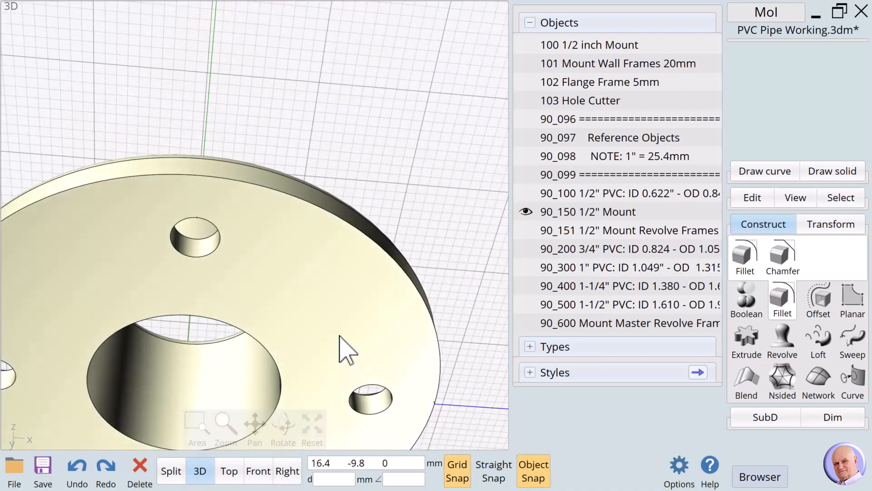
left_click(334, 326)
left_click(332, 324)
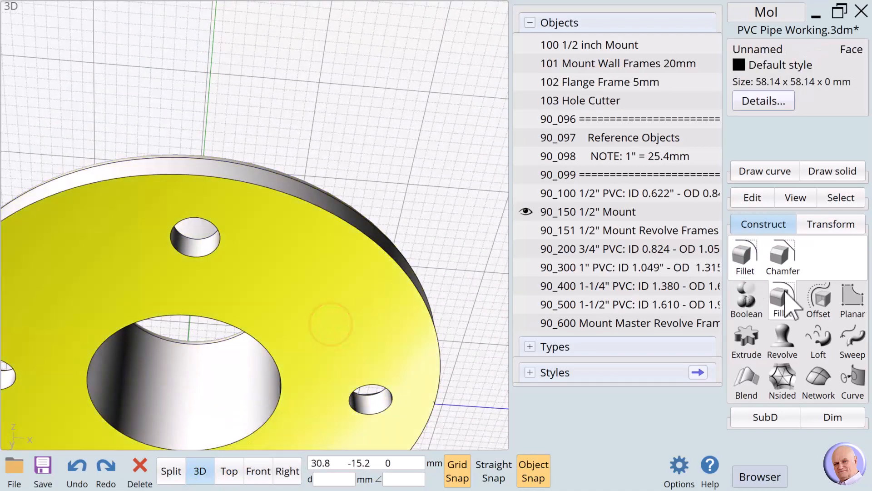
left_click(783, 257)
left_click(787, 67)
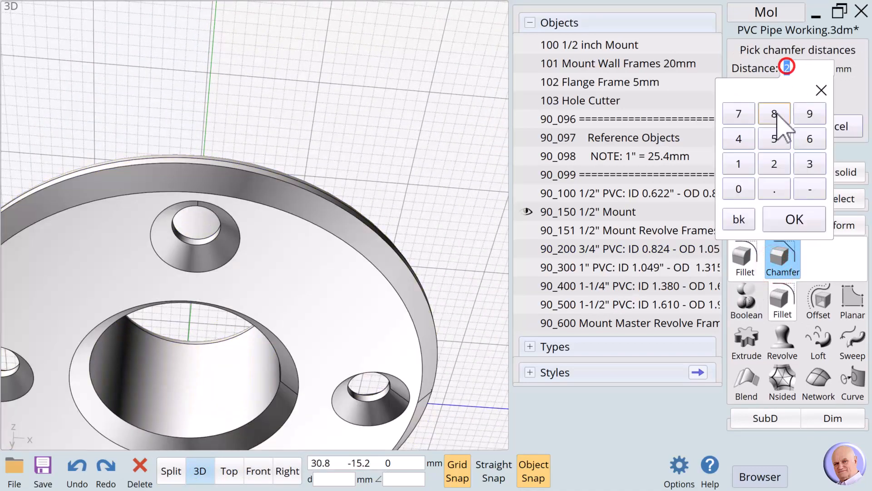
left_click(739, 163)
left_click(791, 219)
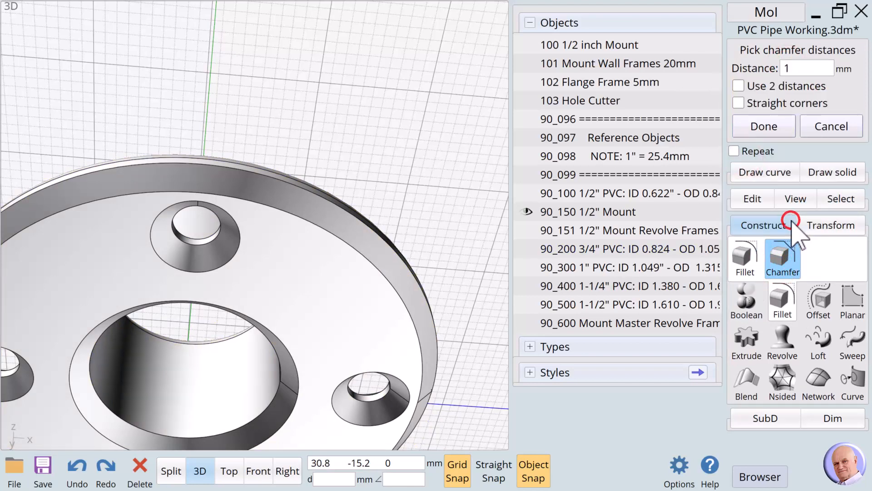
left_click(755, 128)
left_click(371, 46)
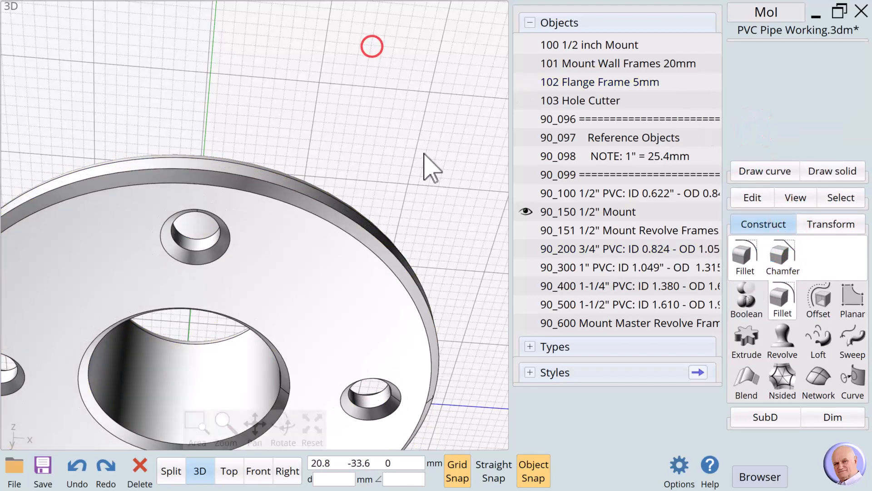
Step: Hide the 90_150 1/2" Mount and show the 90_600 Mount Master Revolve Frames profile in the front view
scroll(425, 154, "down", 3)
left_click_drag(284, 436, 293, 462)
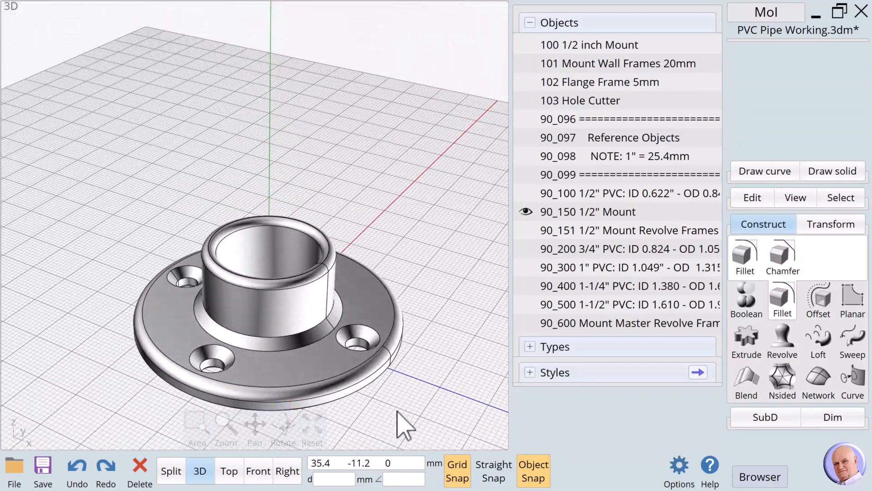
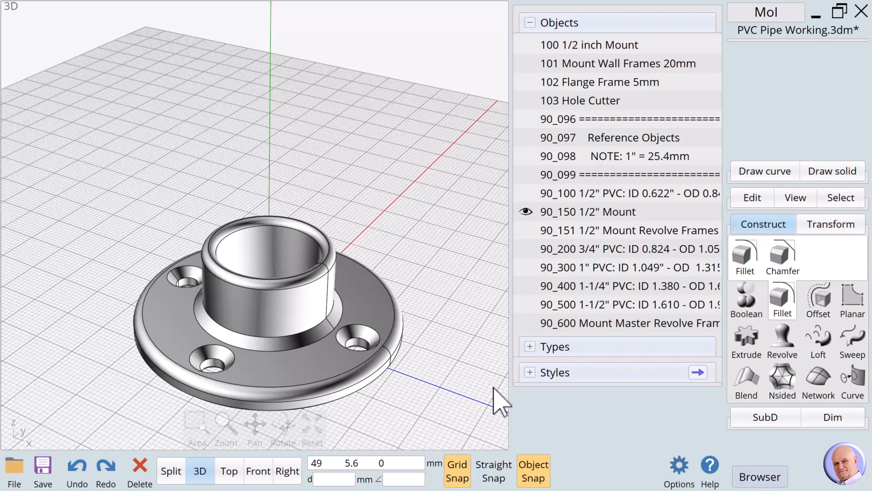
left_click(527, 211)
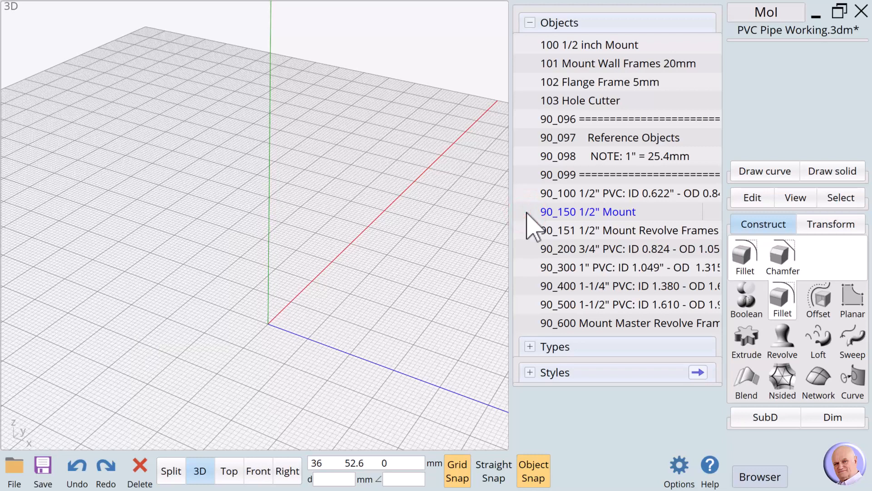
left_click(258, 472)
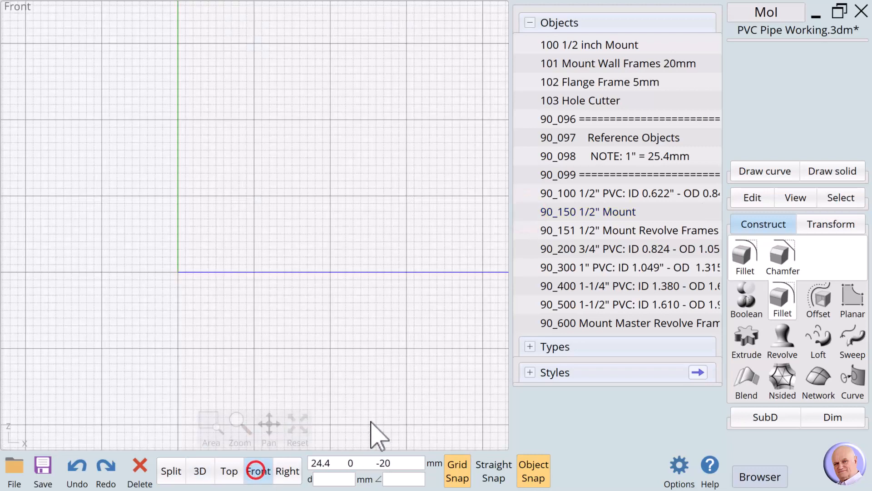
left_click(524, 323)
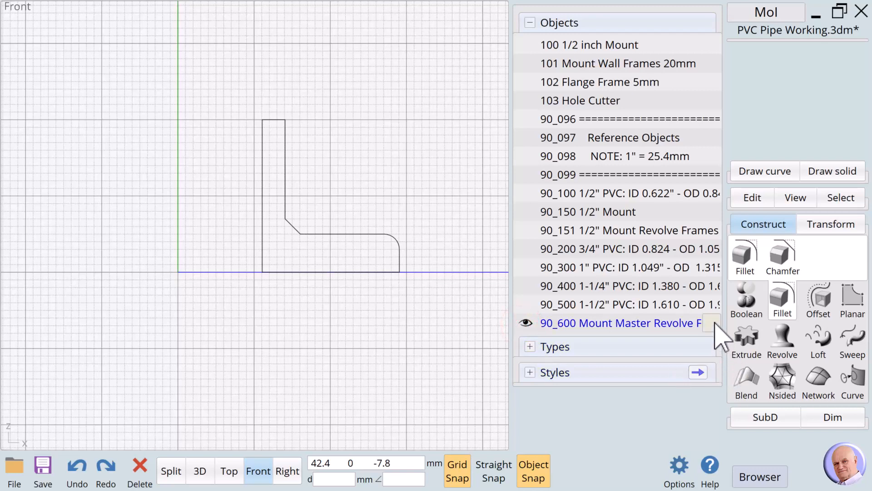
Step: Copy the 90_600 master profile and paste the duplicate in place
left_click(711, 322)
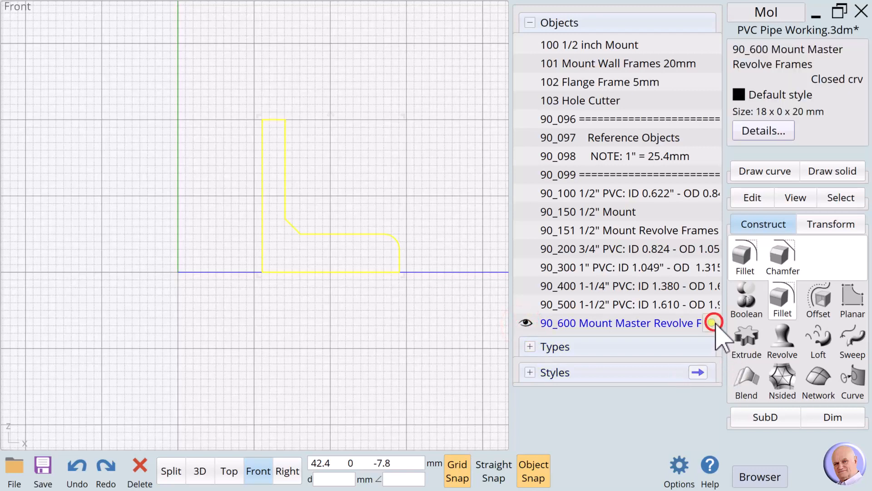
left_click(752, 198)
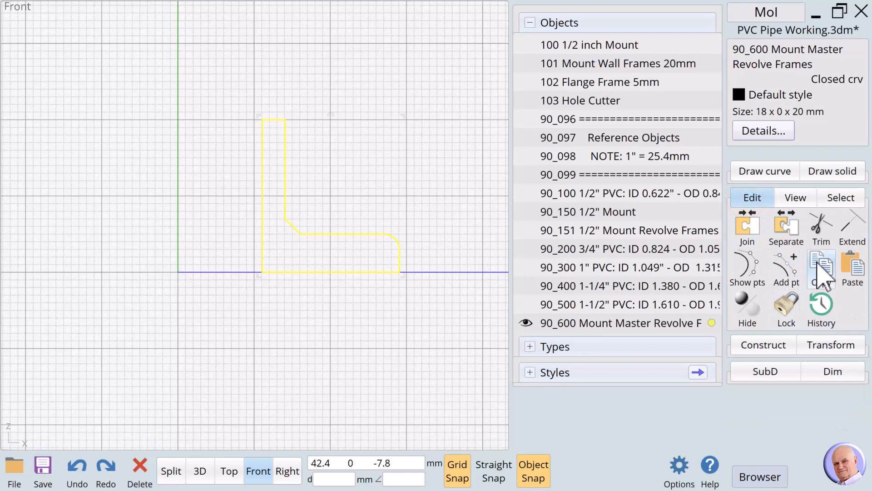
left_click(821, 266)
left_click(852, 266)
Step: Name the pasted profile "90_451 1-1/4" PVC Mount Revolve Frames" and deselect it
left_click(764, 51)
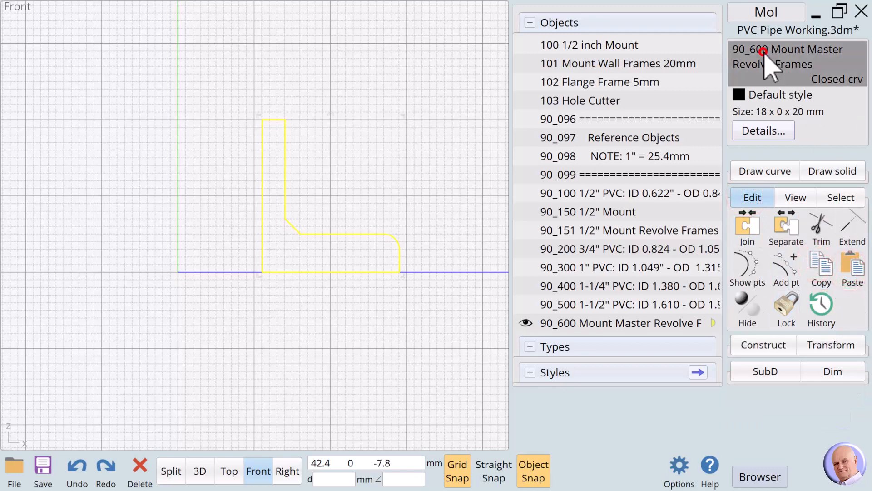
type("90_451 1-1/4\" PVC Mount Re")
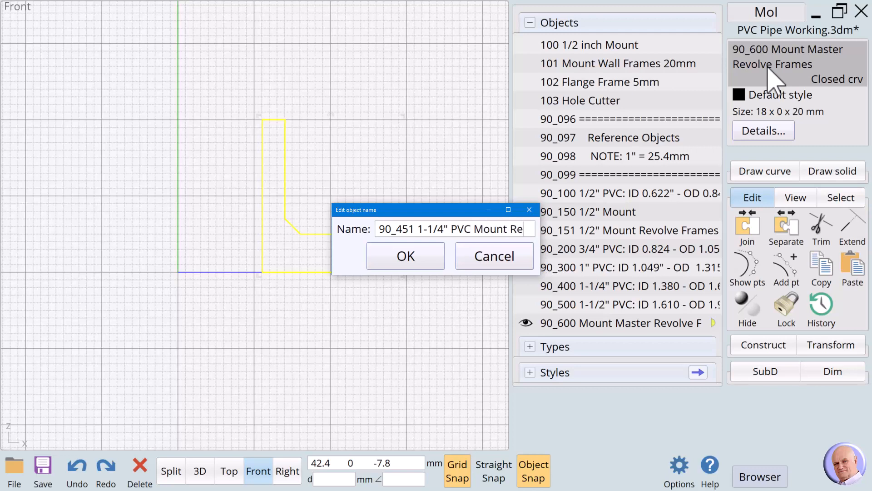
type("volve Fra")
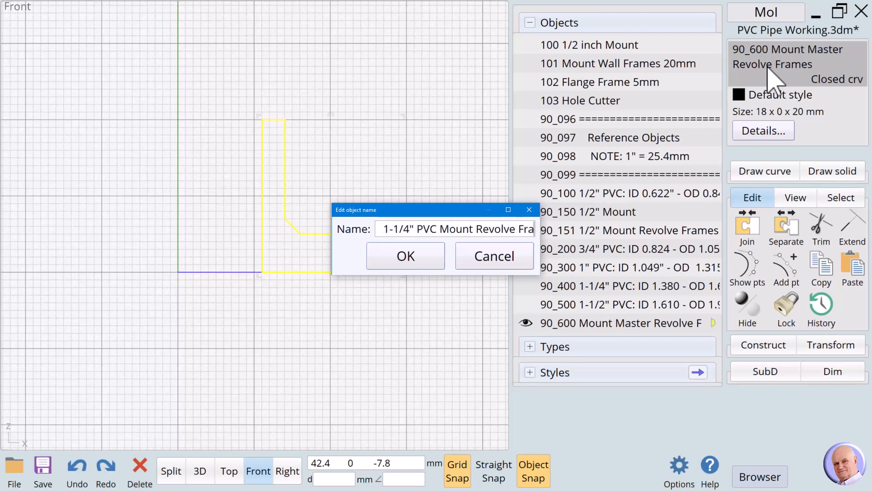
type("mes")
key("Return")
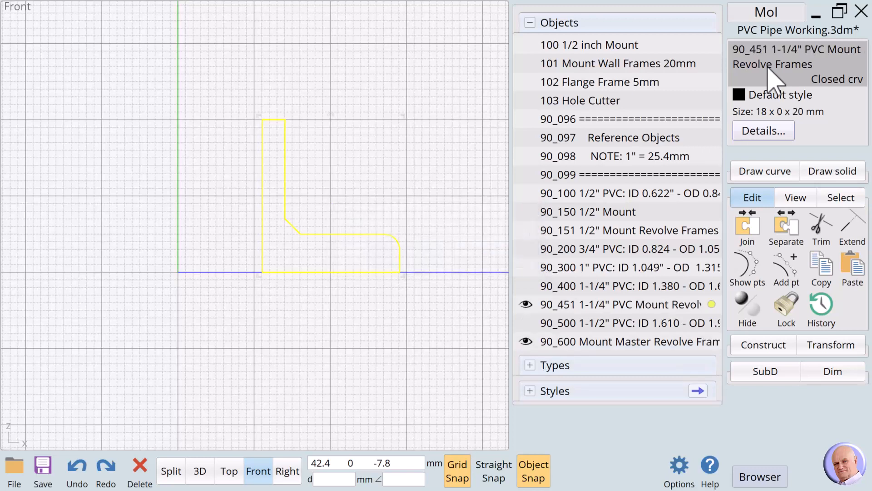
key("Escape")
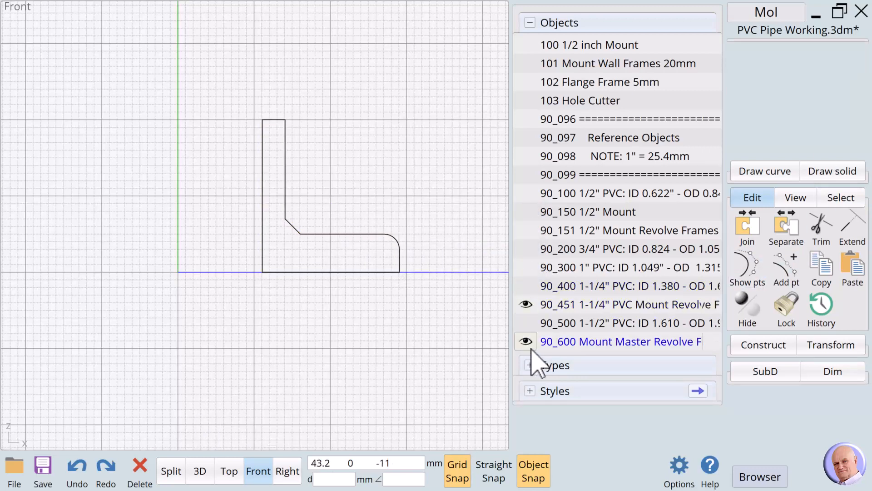
Step: Hide the 90_600 master profile and show the 90_400 1-1/4" PVC reference pipe
left_click(527, 345)
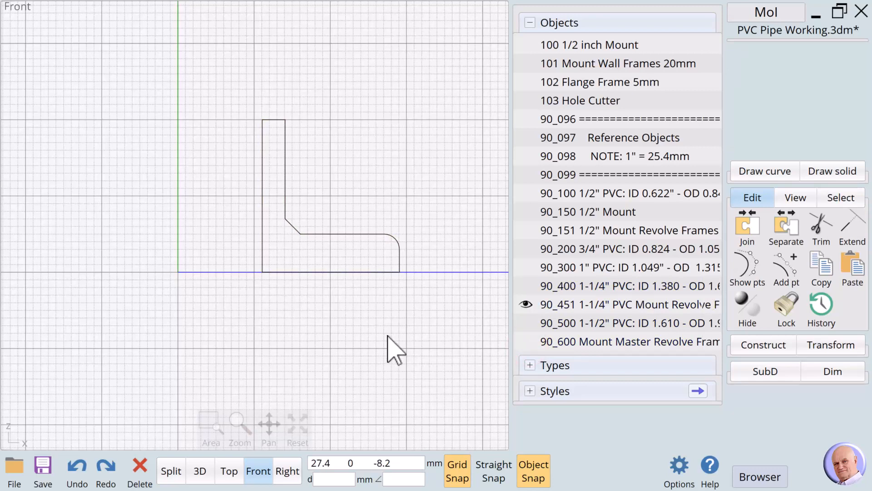
left_click(527, 286)
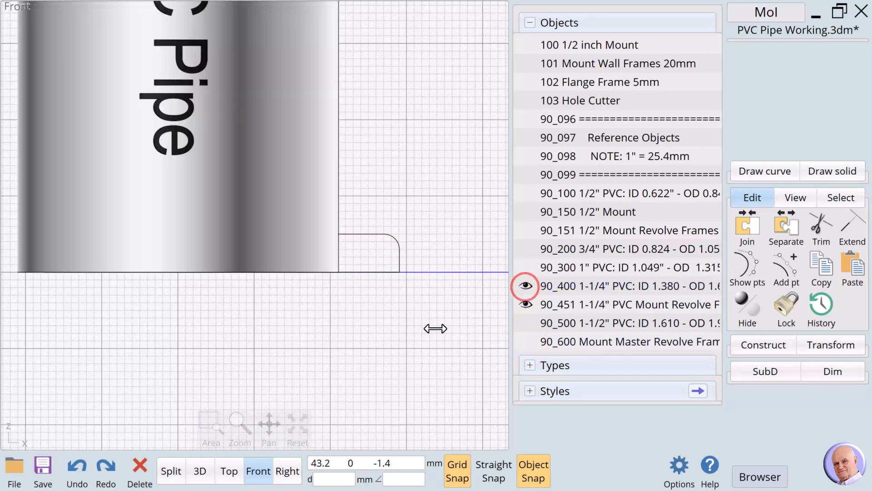
Step: Draw a three-point rectangle across the pipe's full base width of 42.16 mm and about 37.8 mm high
scroll(290, 368, "down", 3)
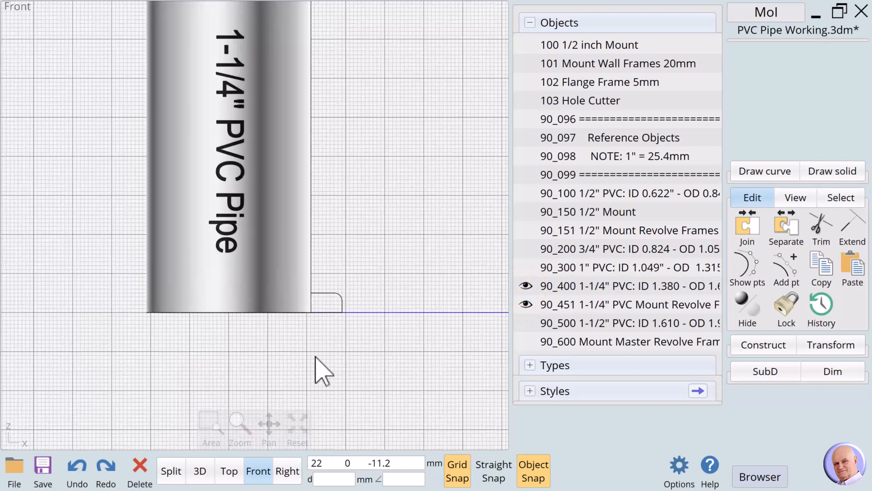
left_click_drag(269, 423, 276, 457)
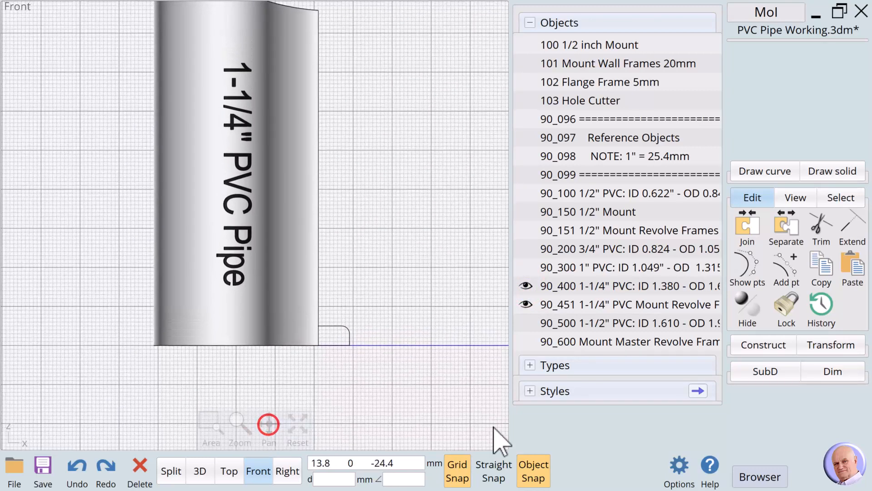
left_click(752, 172)
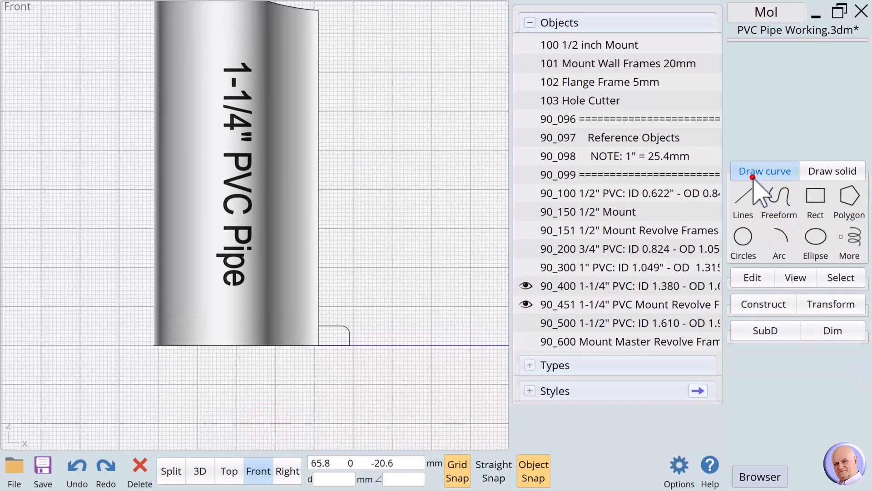
left_click(815, 199)
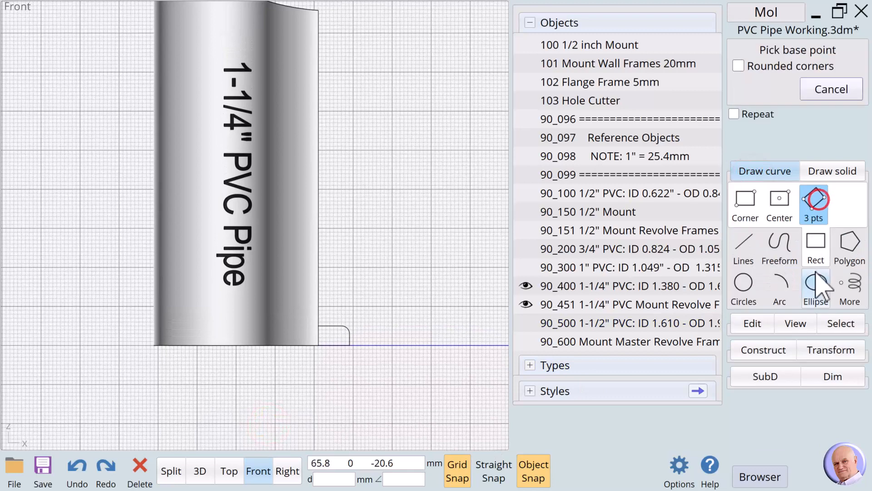
left_click(155, 346)
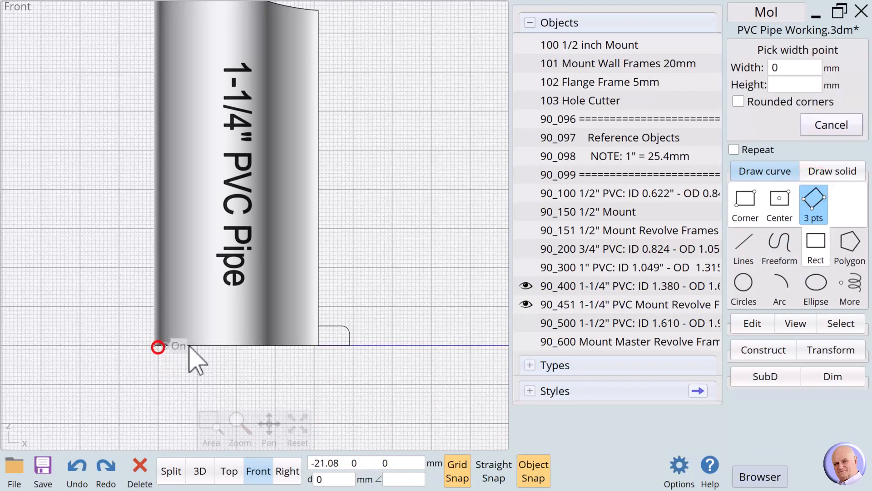
left_click(320, 346)
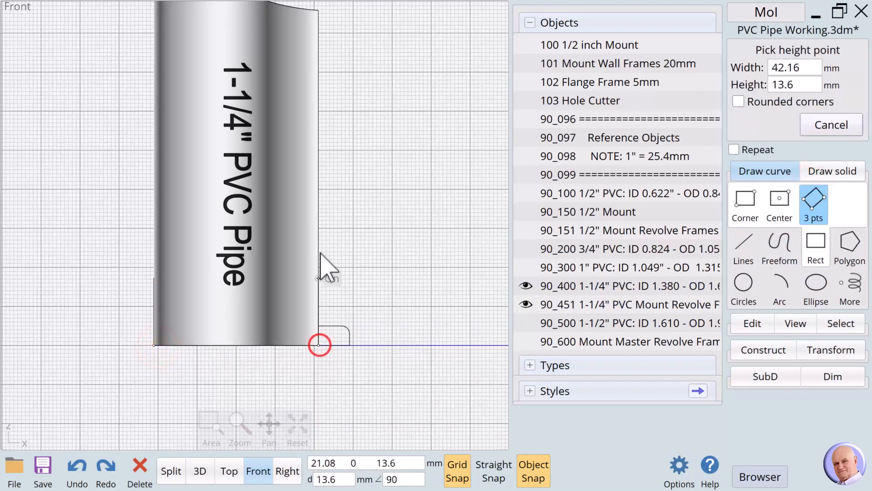
left_click(318, 198)
left_click(377, 210)
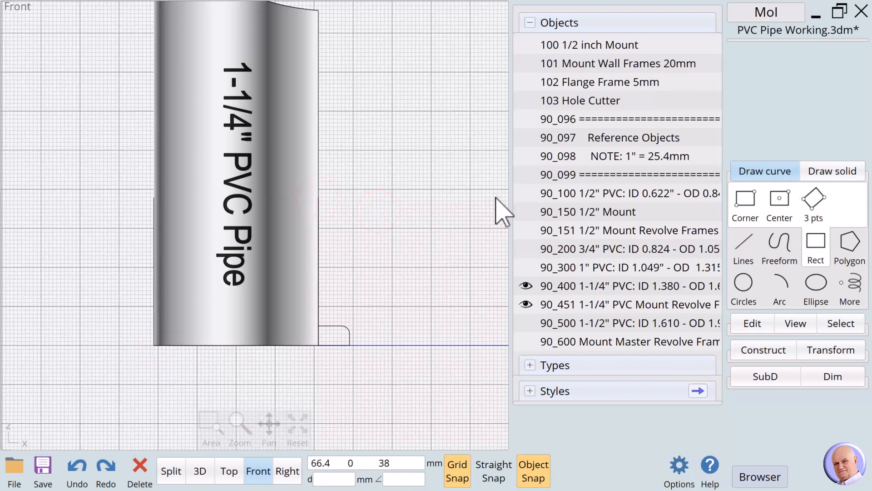
Step: Hide the 90_400 reference pipe and offset the rectangle outward by 0.4 mm with sharp corners
left_click(526, 286)
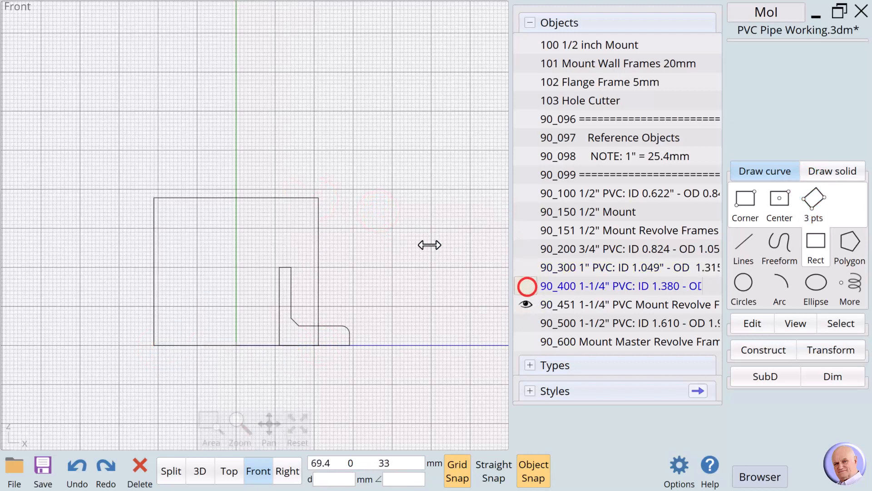
left_click(319, 219)
left_click(749, 350)
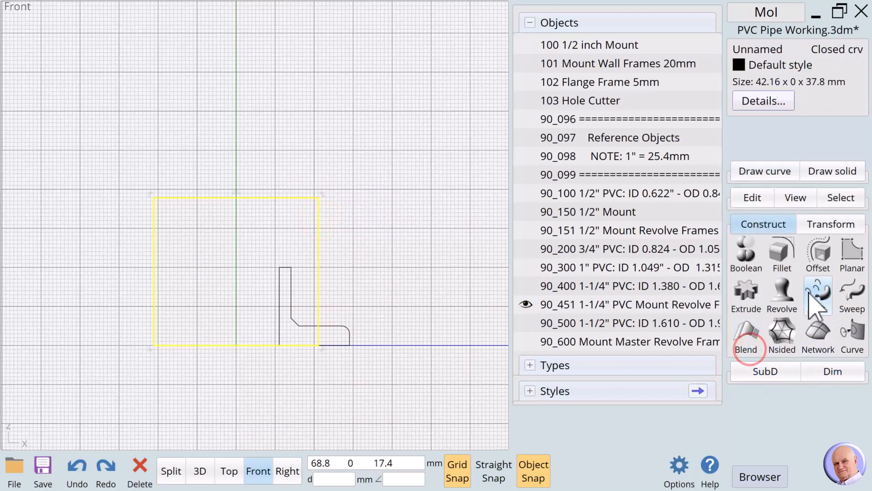
left_click(818, 252)
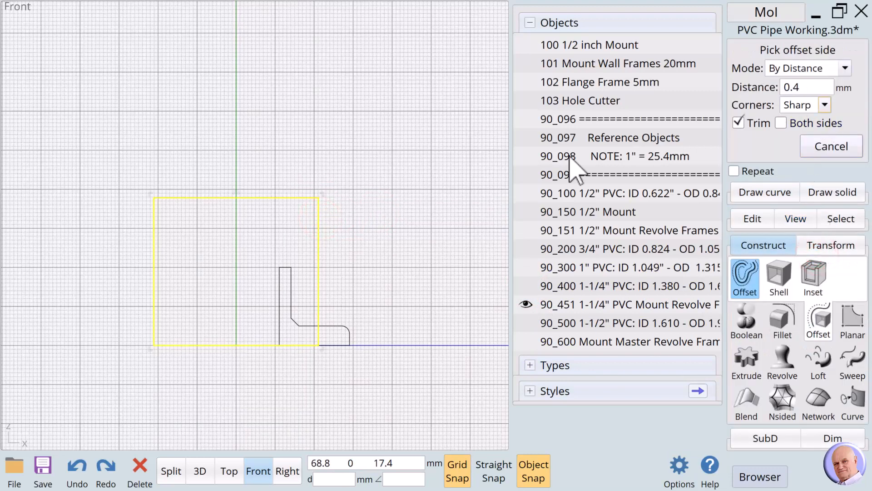
left_click(372, 226)
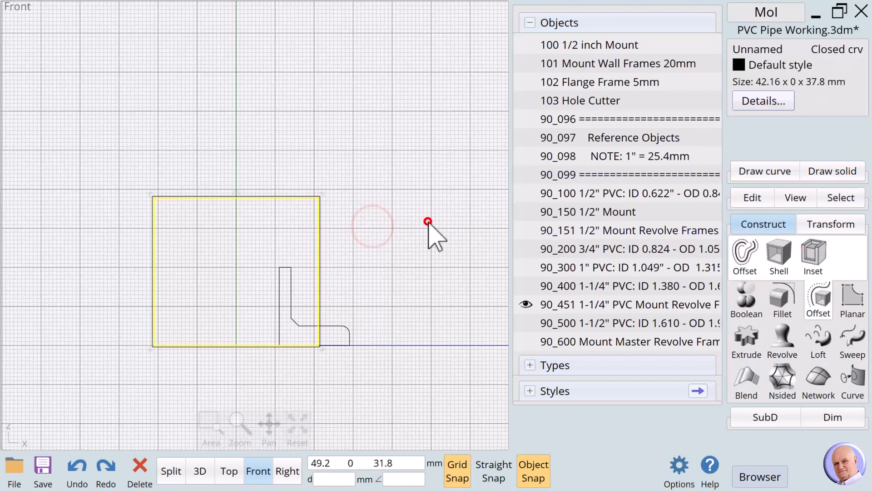
left_click(429, 220)
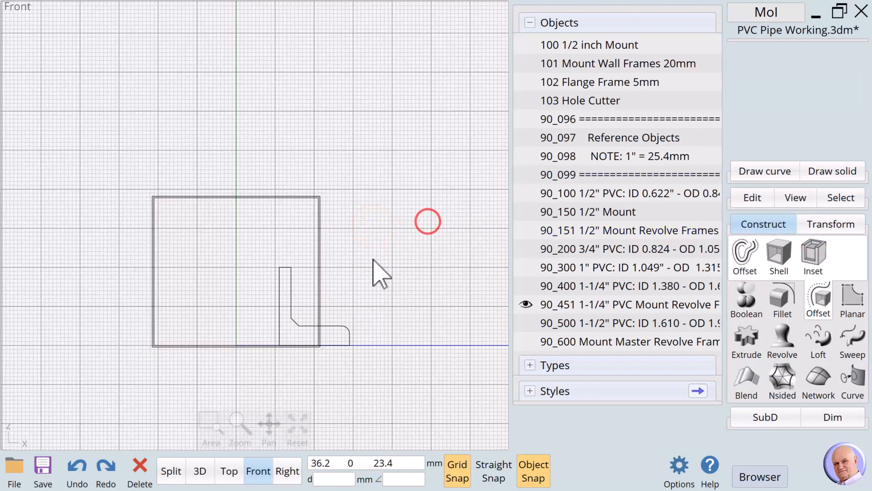
Step: Align the left edge of the 90_451 mount profile to the right side of the outer offset rectangle
left_click(338, 326)
left_click(836, 228)
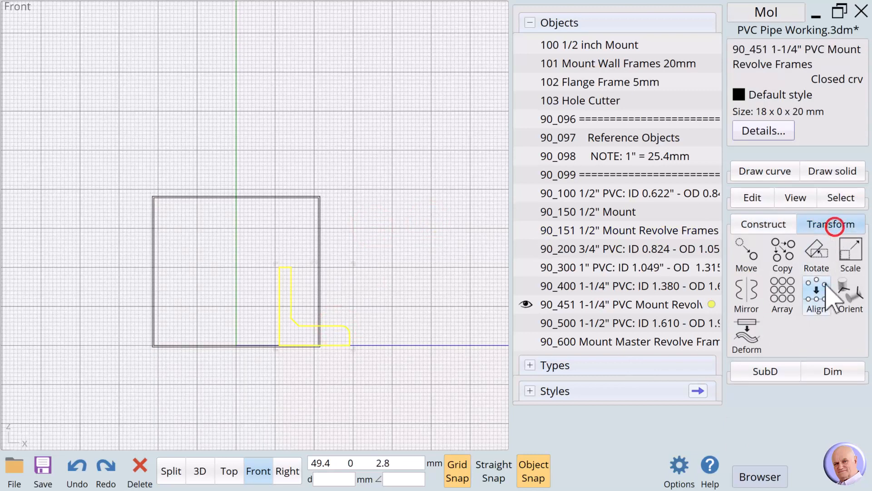
left_click(825, 291)
left_click(807, 119)
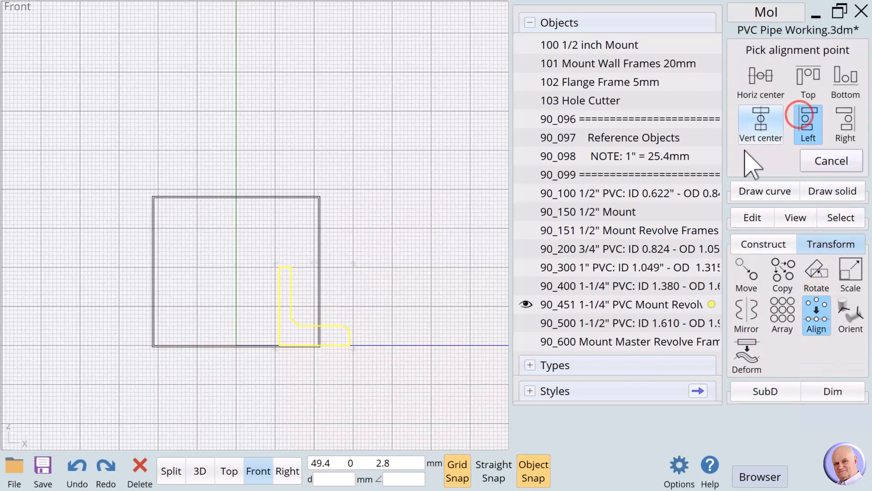
left_click(321, 225)
left_click(368, 232)
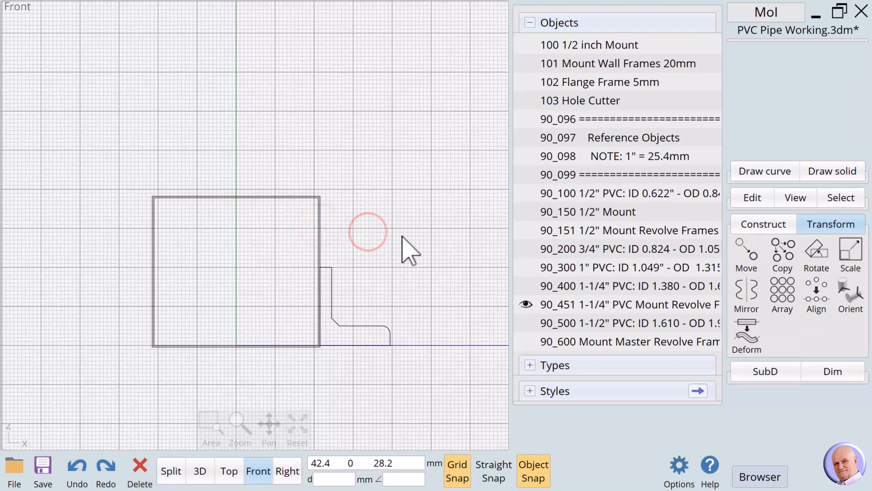
Step: Delete both construction rectangles and show the 90_400 1-1/4" PVC reference pipe
left_click(319, 233)
left_click(321, 232)
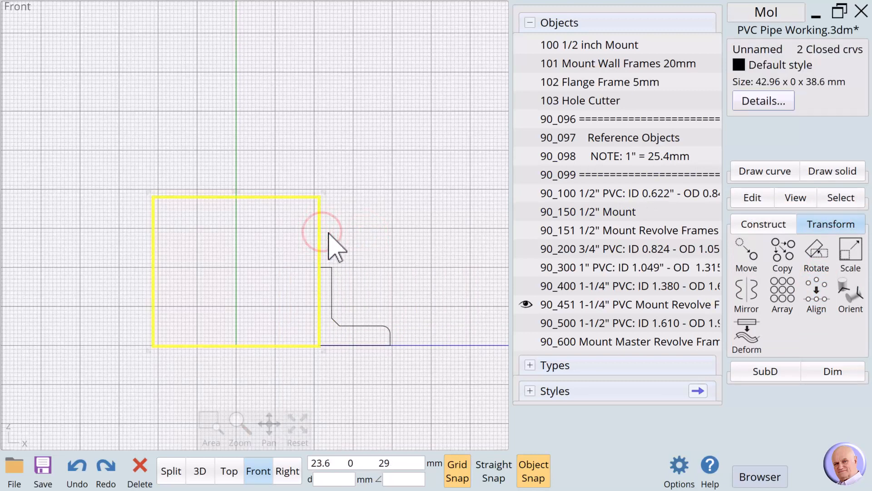
key("Delete")
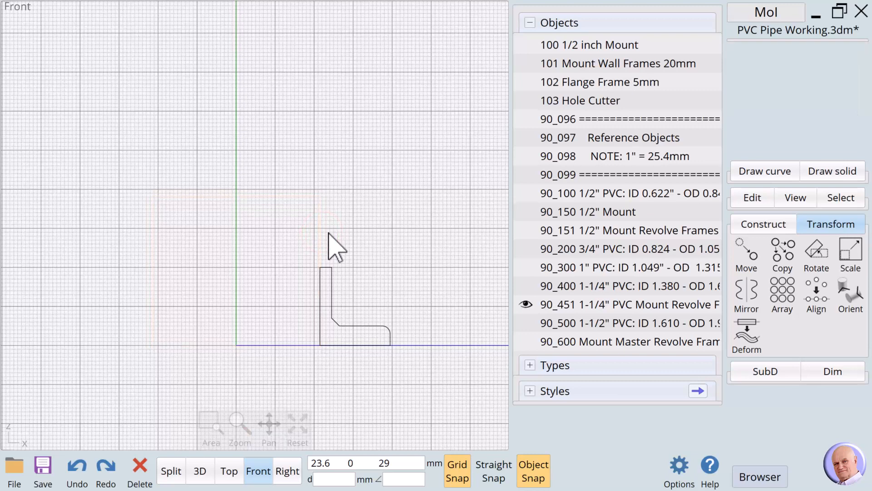
left_click(528, 287)
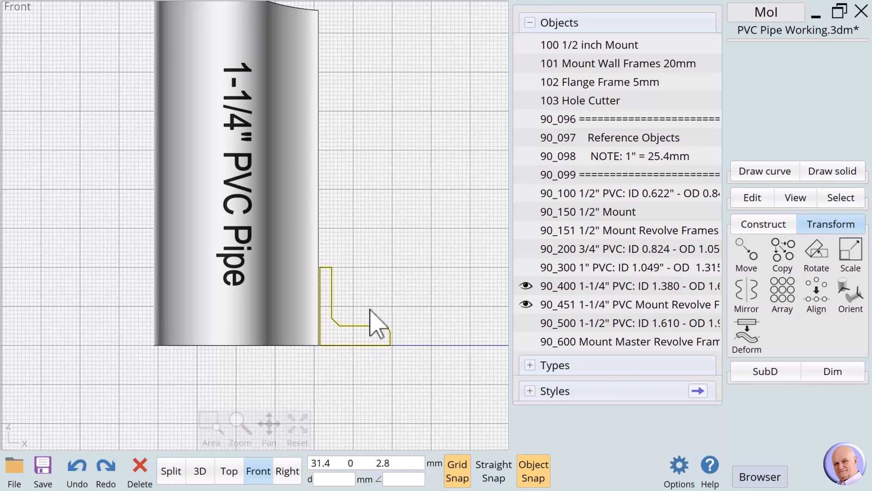
scroll(370, 288, "up", 1)
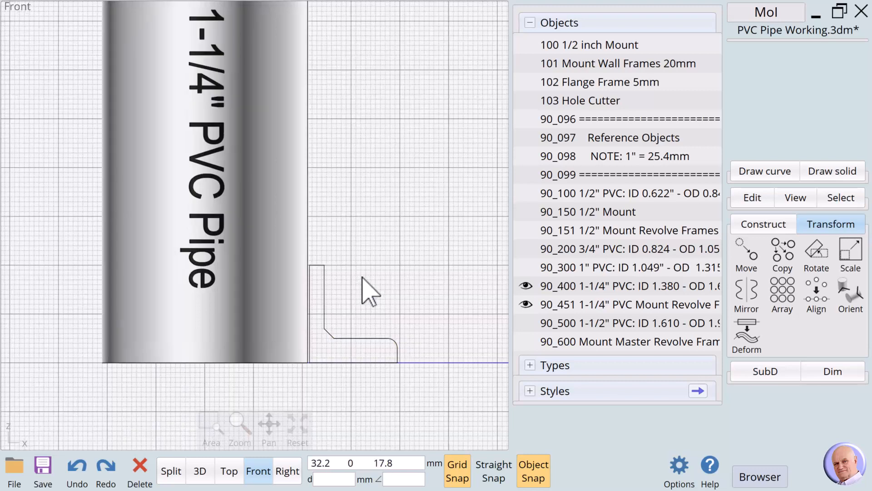
Step: Turn on the control points of the 90_451 mount profile and deselect the curve
left_click(341, 342)
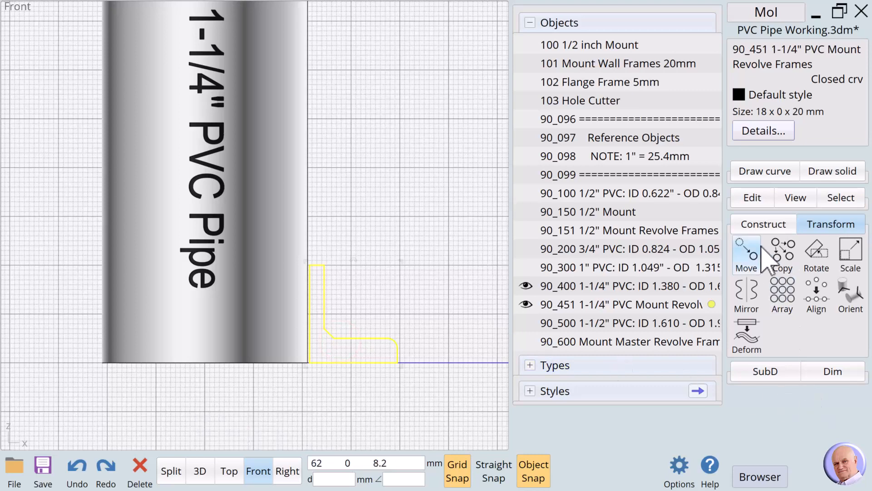
left_click(747, 199)
left_click(748, 265)
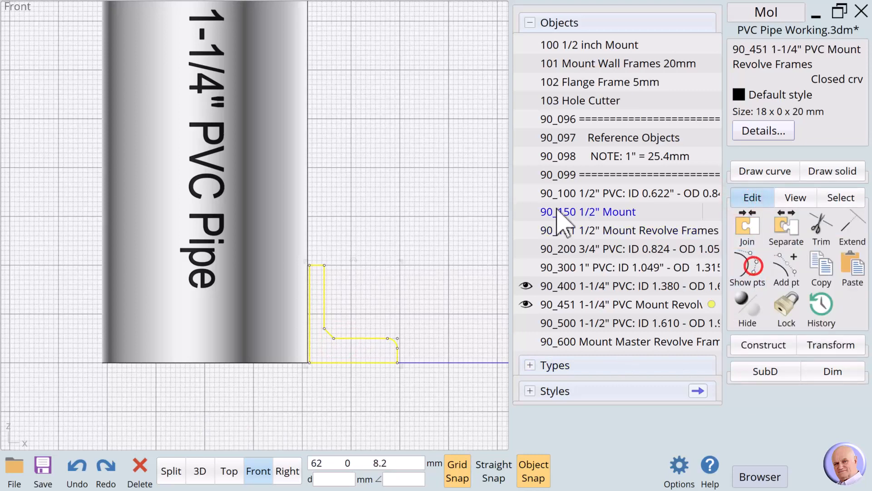
left_click(360, 240)
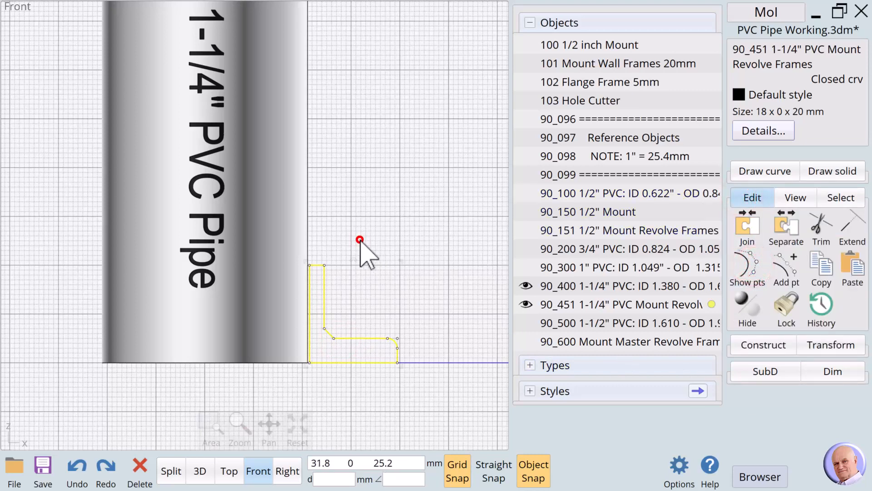
Step: Raise the two upper points of the mount profile's wall to a height of 40 mm using a Top alignment
left_click(309, 267)
left_click(323, 266)
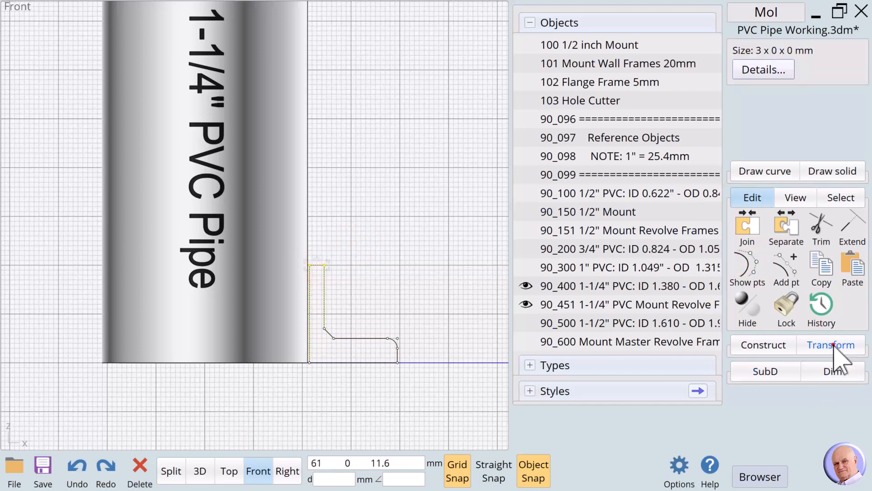
left_click(833, 345)
left_click(813, 291)
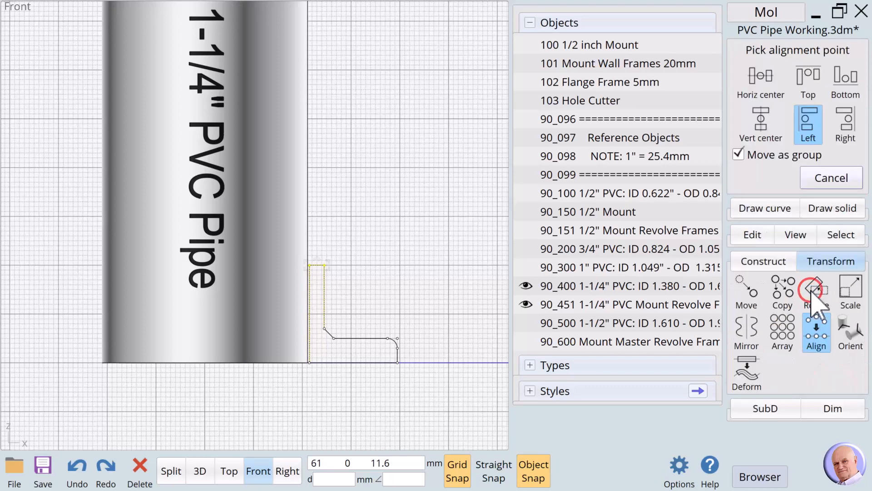
left_click(756, 75)
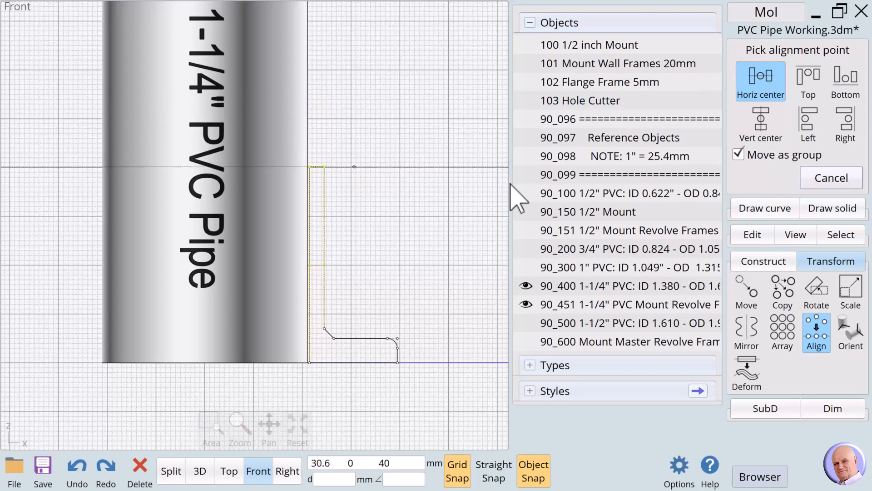
left_click(808, 78)
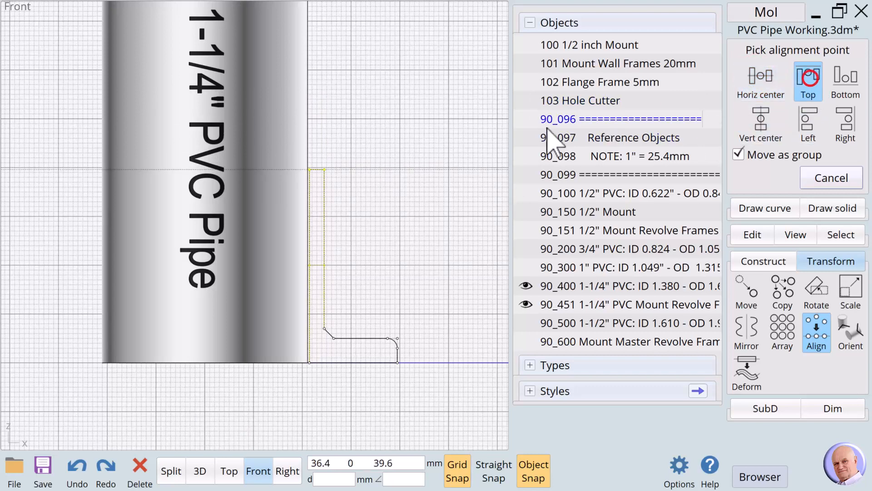
left_click(328, 167)
left_click(362, 180)
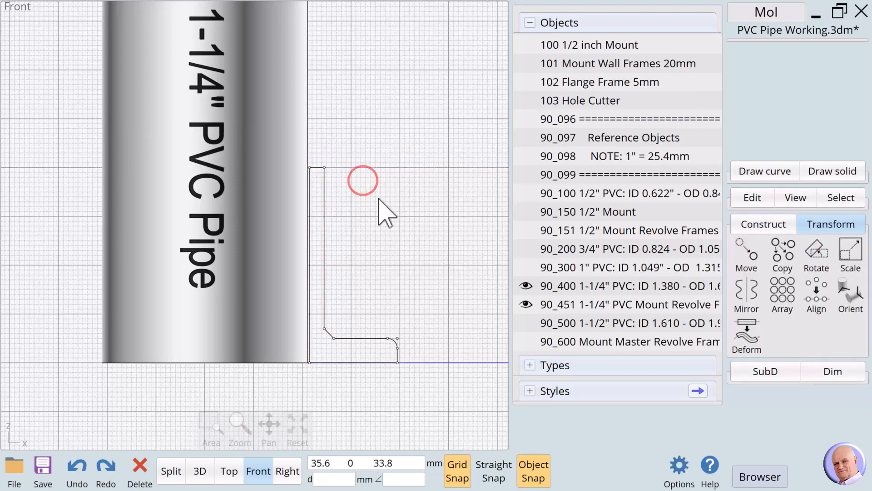
left_click(414, 246)
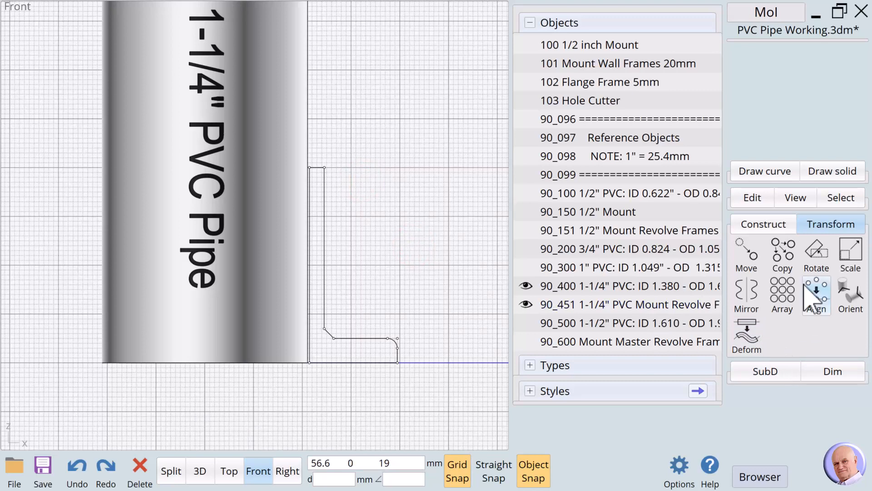
Step: Draw a 7 by 7 mm corner rectangle against the wall's outer edge, its upper corner about 32.6 mm above the base
left_click(744, 173)
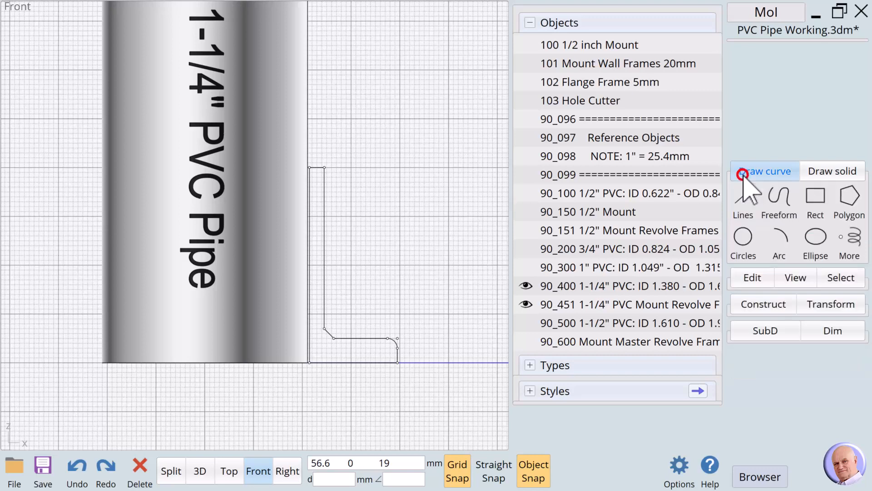
left_click(816, 195)
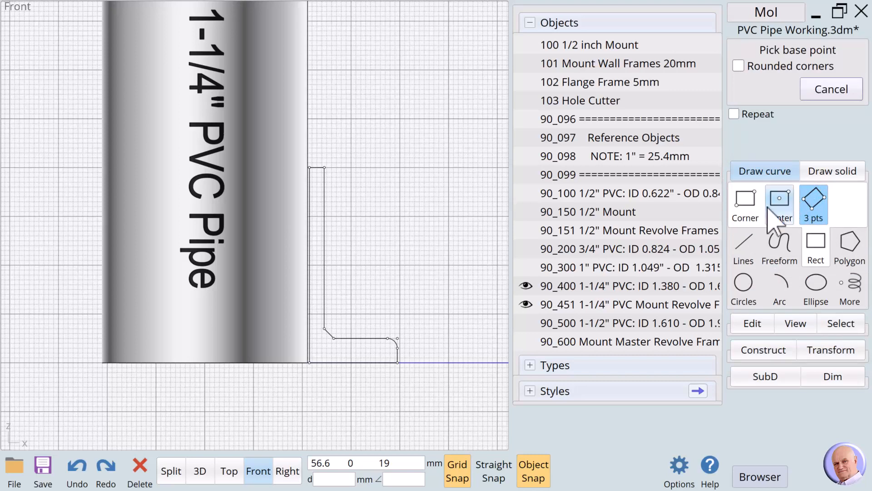
left_click(750, 213)
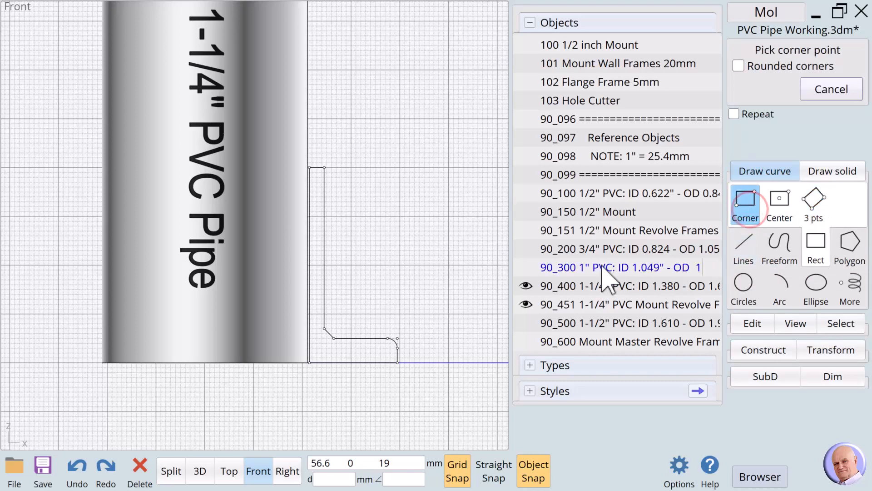
left_click(327, 204)
left_click(797, 67)
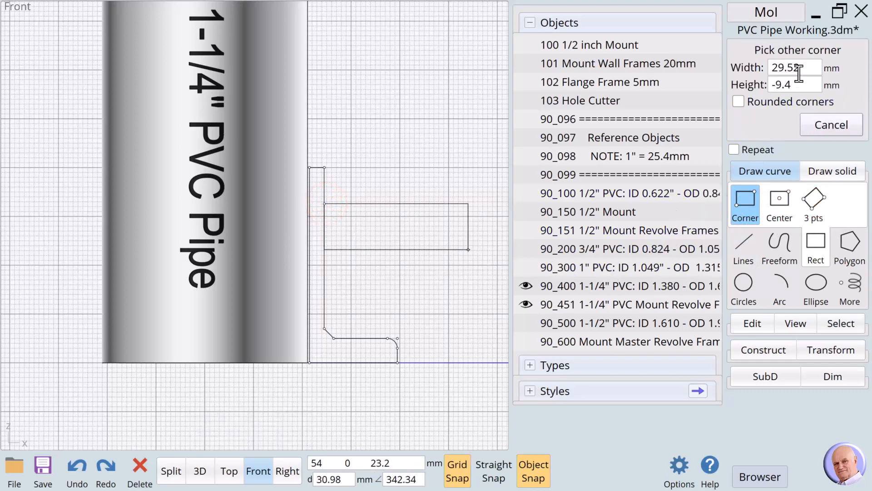
left_click(726, 113)
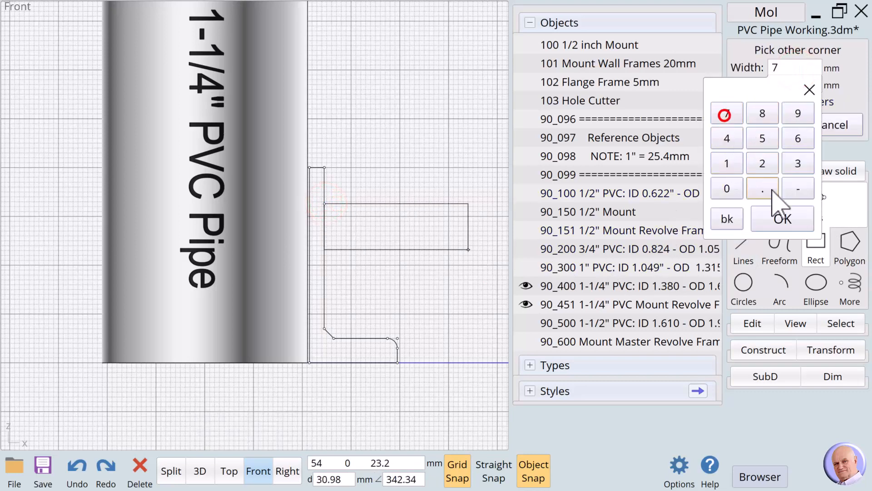
left_click(783, 218)
left_click(359, 239)
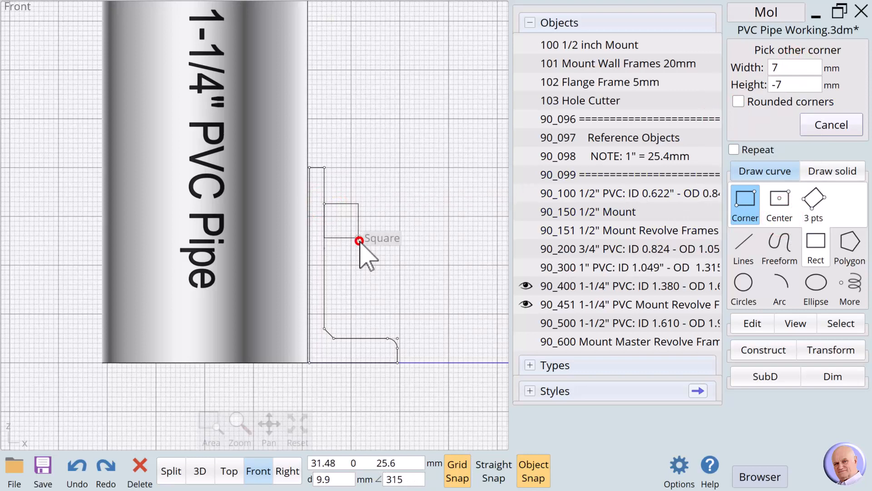
left_click(434, 239)
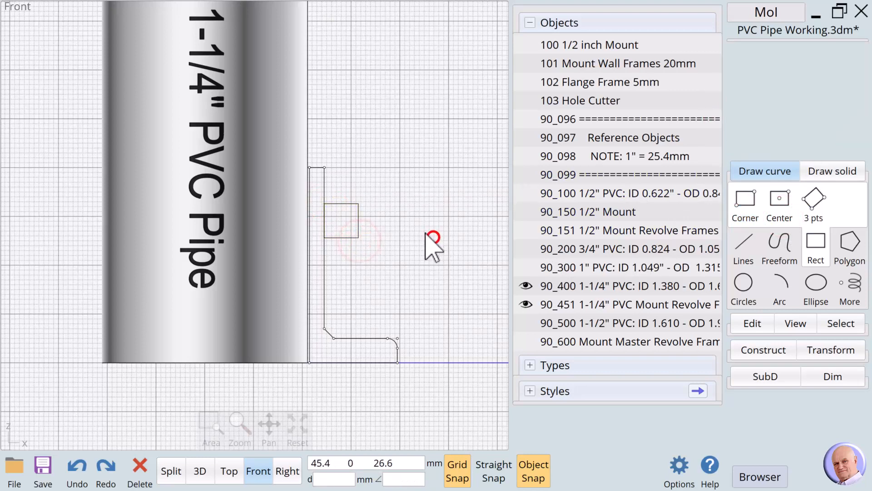
Step: Move the mount profile's outer wall and flange points as a group to the rectangle's outer edge using a Left alignment
left_click(323, 168)
left_click(332, 340)
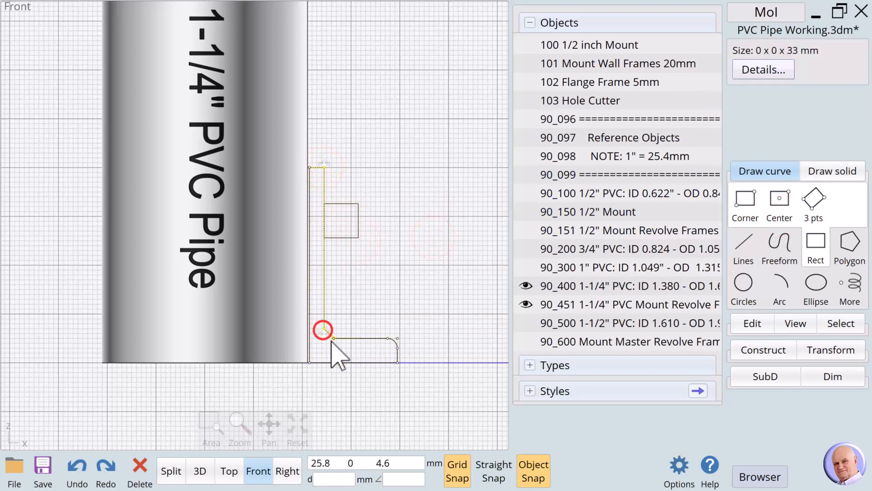
left_click(397, 338)
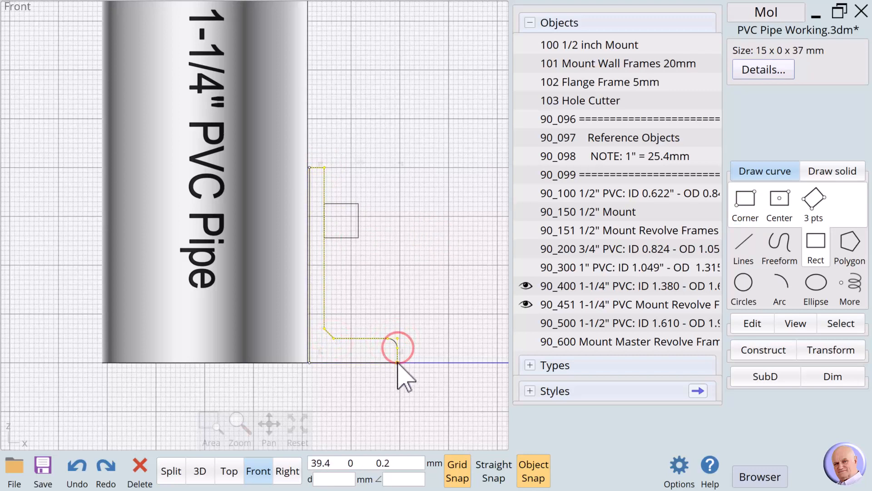
left_click(397, 362)
left_click(835, 350)
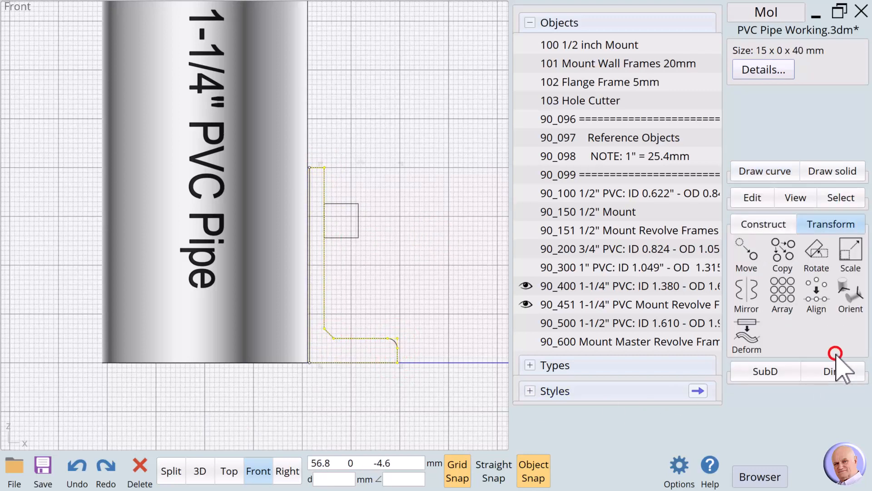
left_click(817, 295)
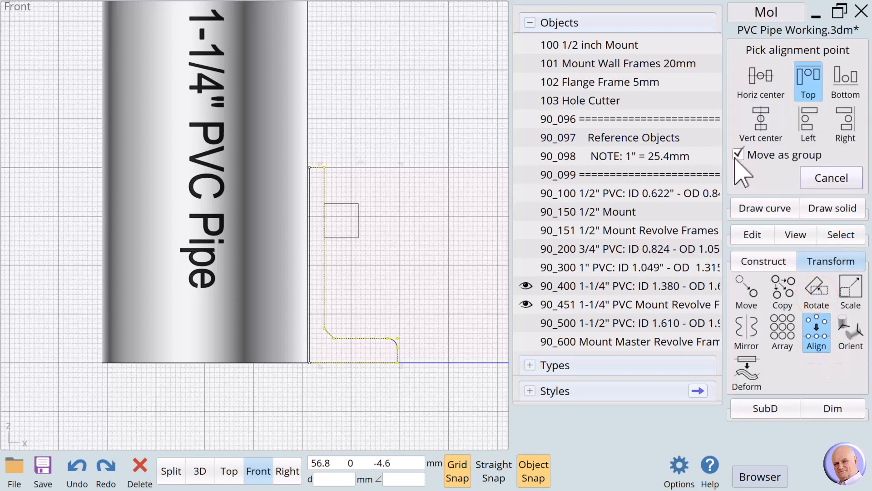
left_click(807, 132)
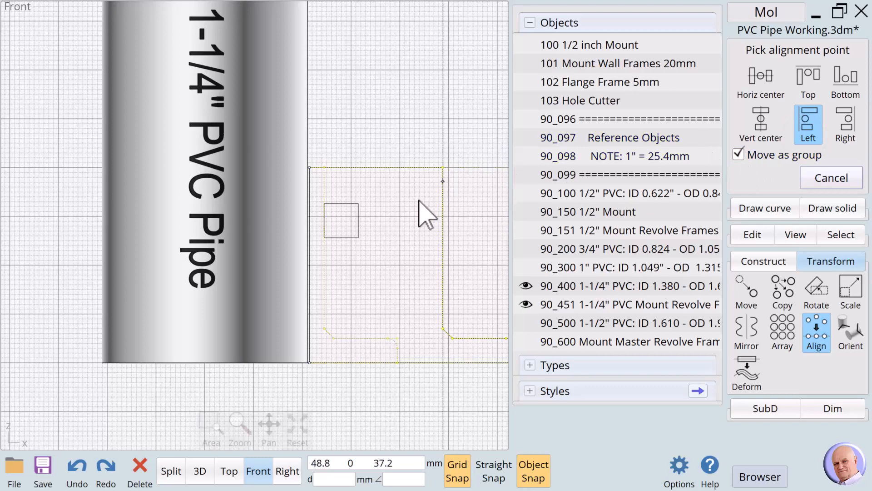
left_click(358, 221)
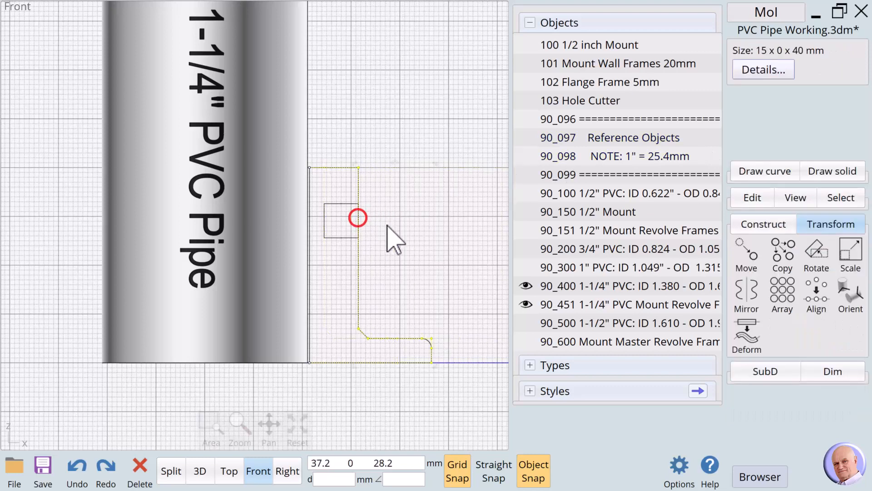
left_click(395, 209)
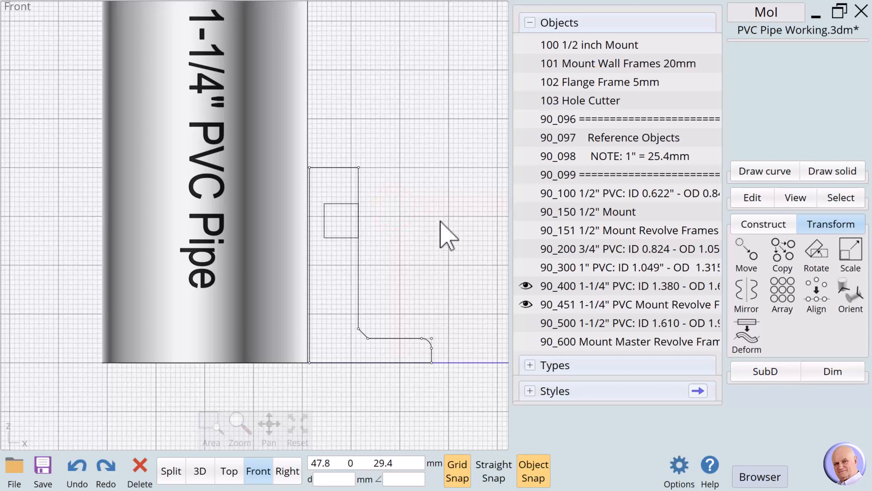
Step: Delete the 7 by 7 mm construction rectangle and turn off the mount profile's control points
left_click(328, 238)
key("Delete")
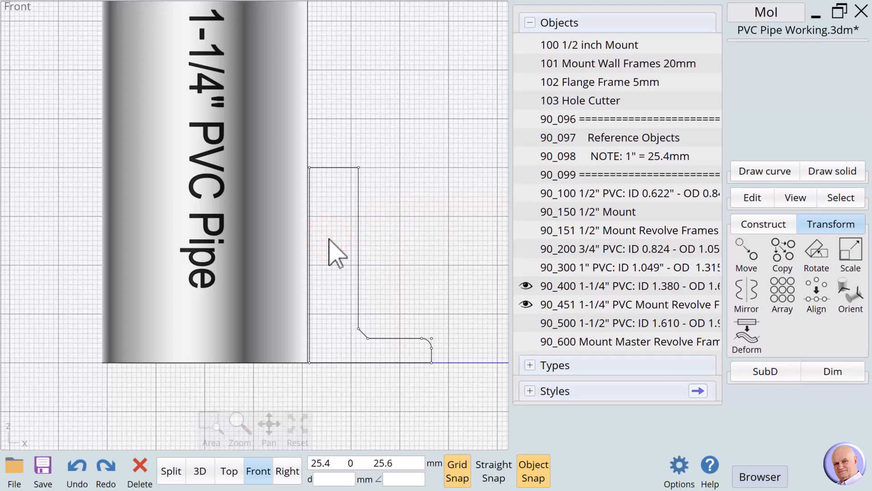
left_click(751, 198)
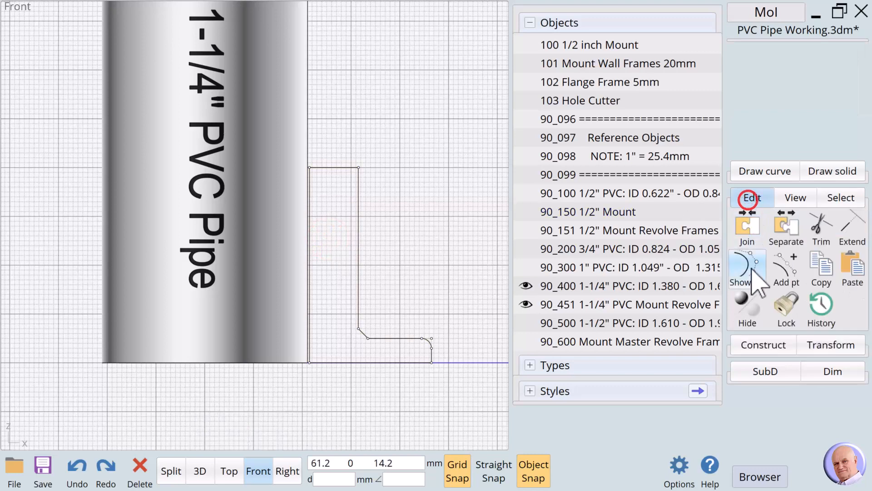
left_click(372, 156)
Step: Fillet the upper outer corner of the mount profile's wall with a circular 4 mm radius
left_click(358, 203)
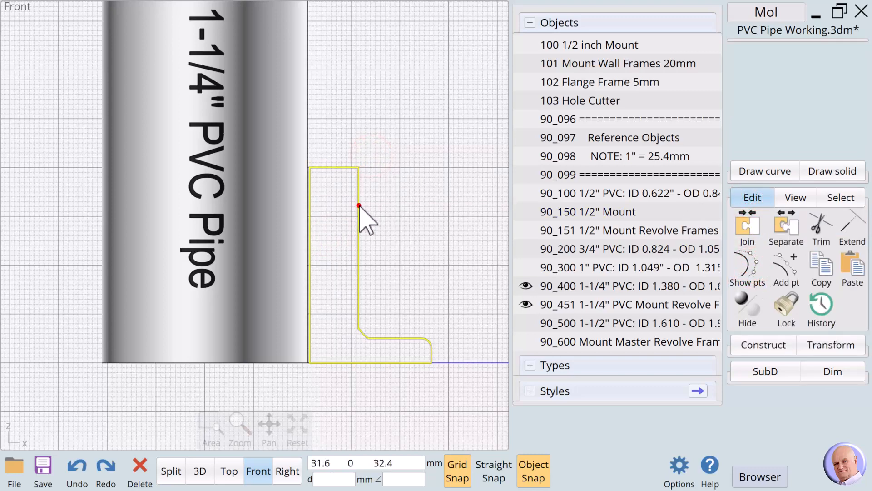
left_click(764, 345)
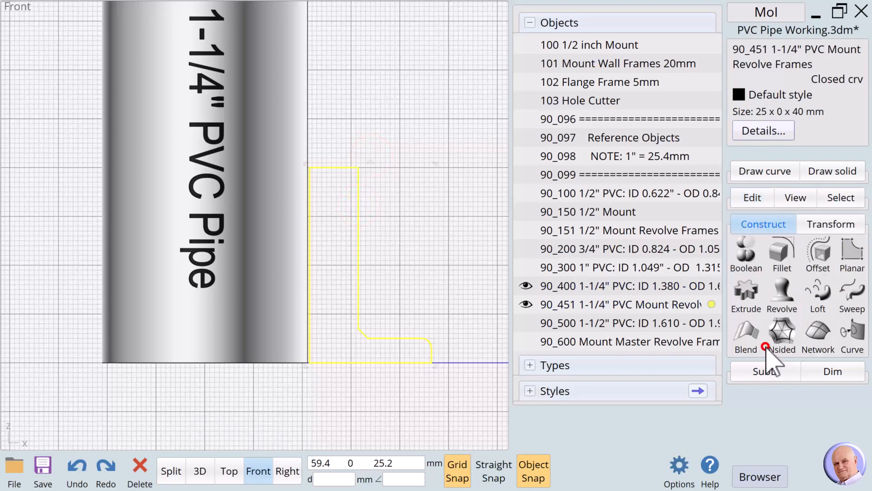
left_click(782, 256)
left_click(777, 258)
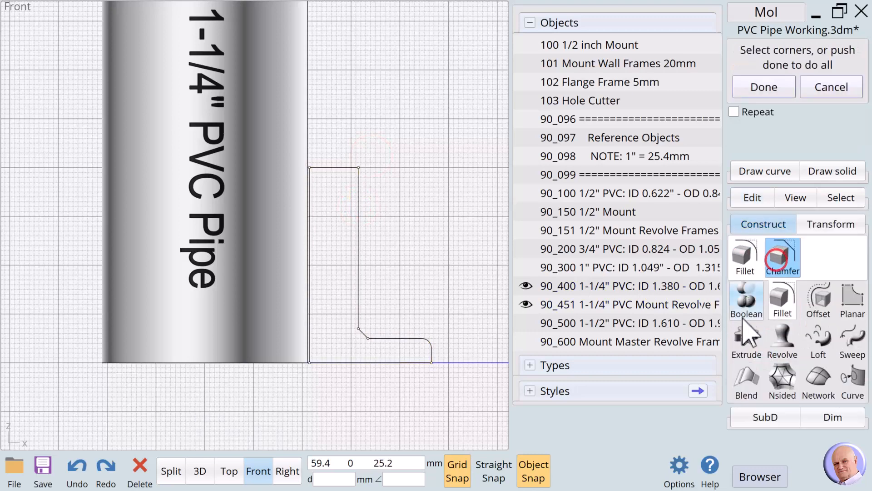
left_click(746, 257)
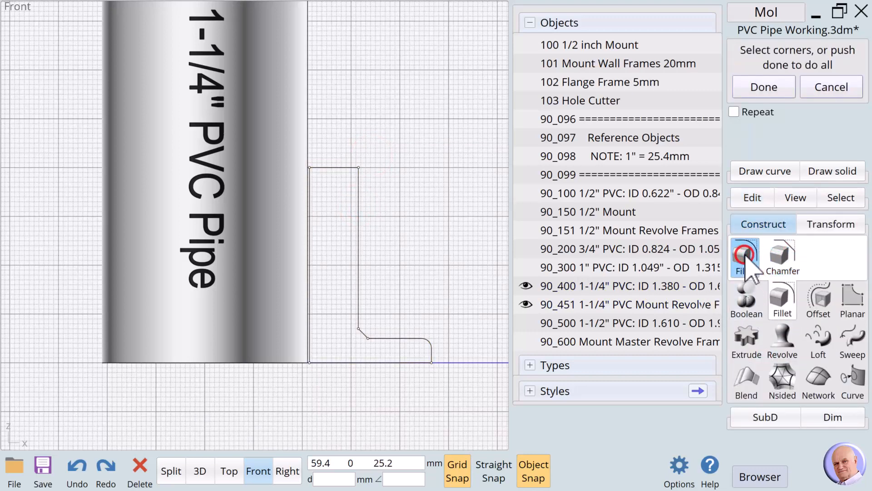
left_click(358, 167)
left_click(755, 86)
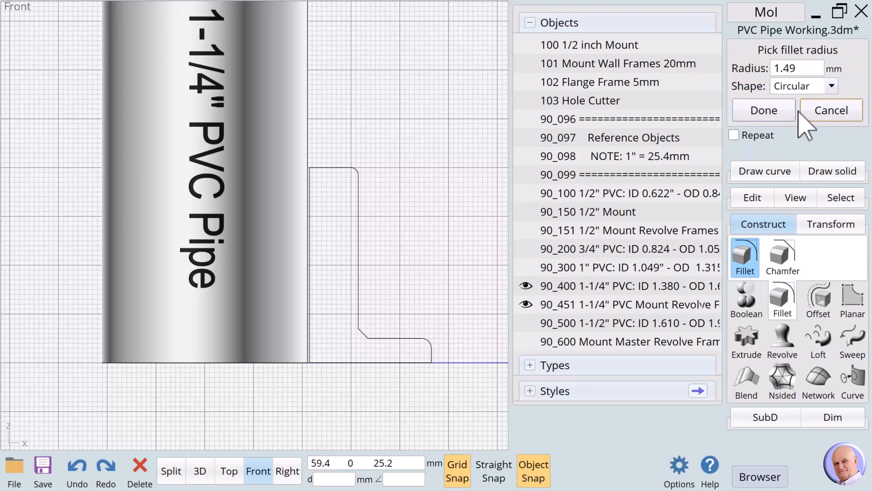
left_click(800, 66)
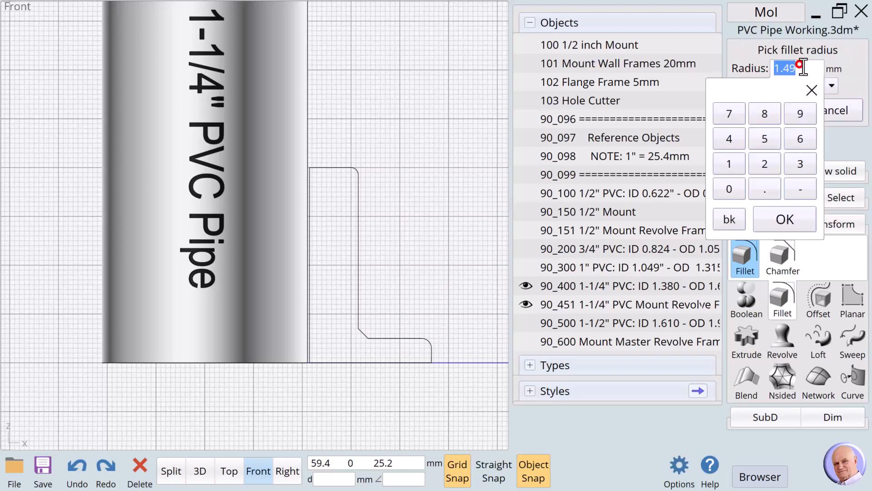
left_click(730, 138)
left_click(780, 220)
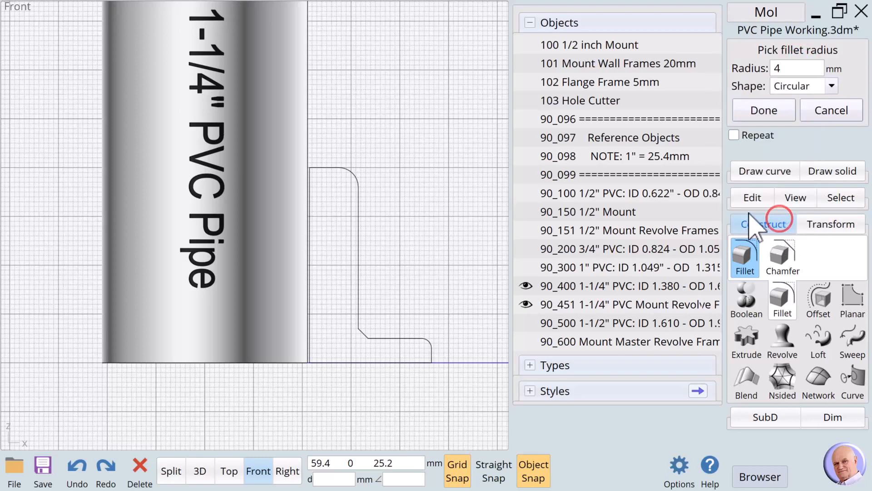
left_click(752, 107)
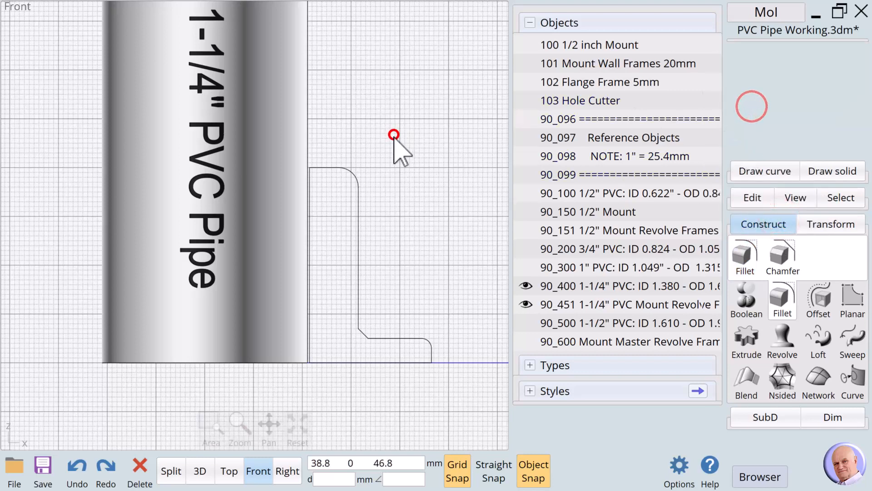
Step: Chamfer the upper inner corner of the mount profile's wall with two distances, 2 mm and 8 mm
left_click(341, 168)
left_click(779, 258)
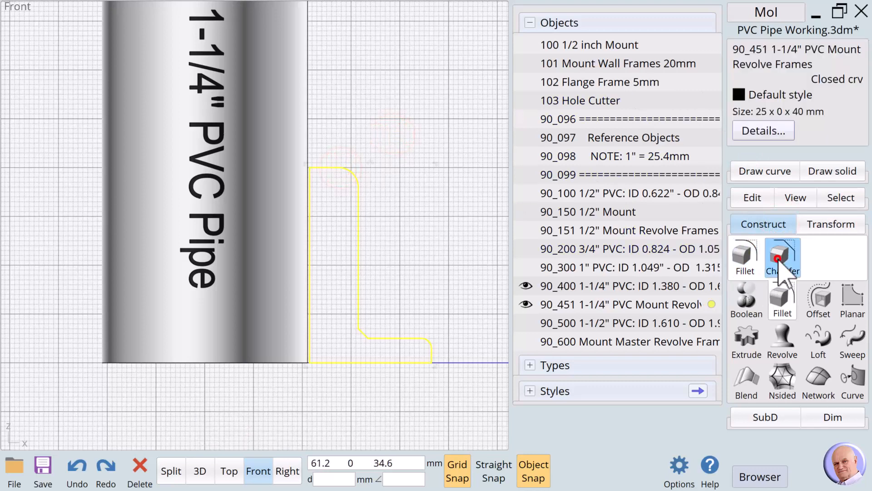
left_click(311, 168)
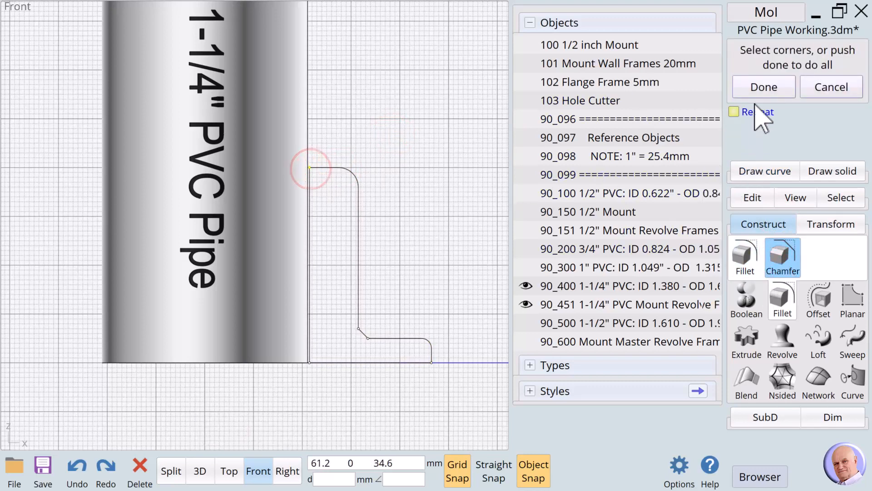
left_click(765, 89)
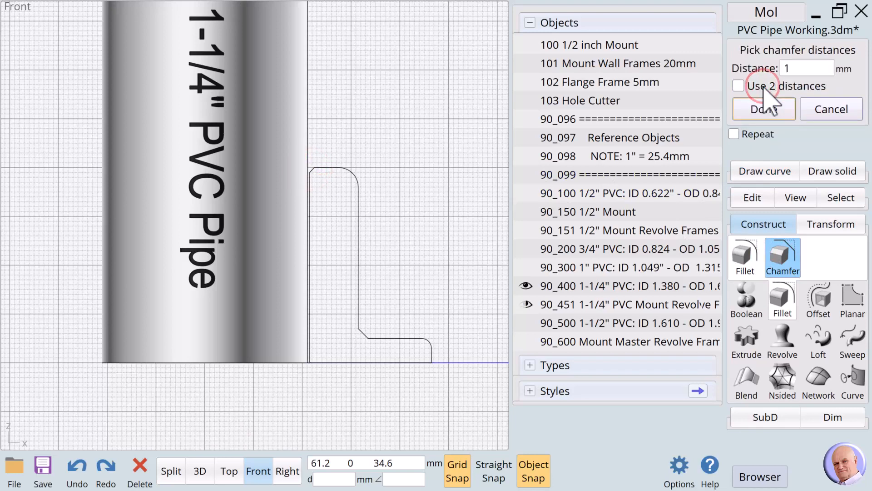
left_click(790, 68)
left_click(775, 164)
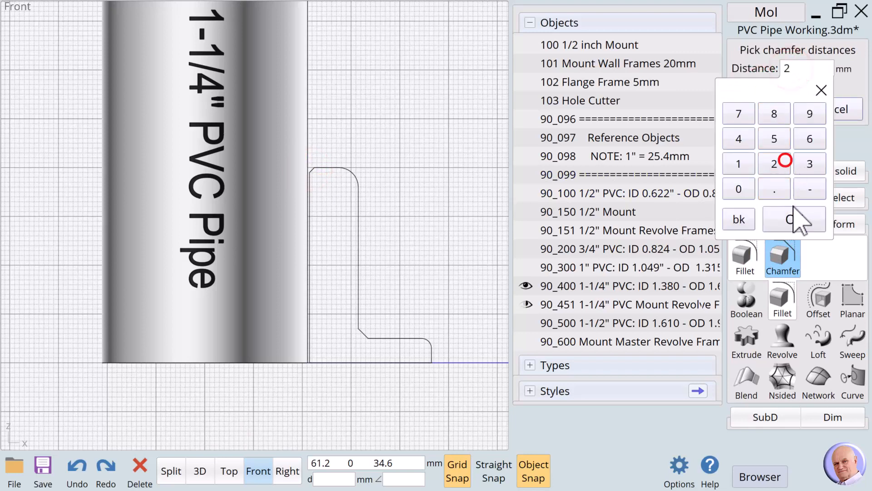
left_click(794, 220)
left_click(738, 85)
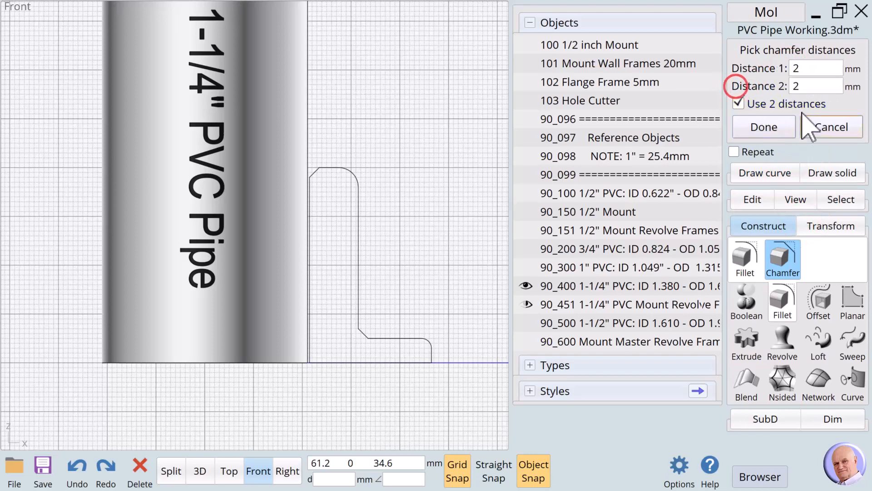
left_click(797, 85)
left_click(784, 131)
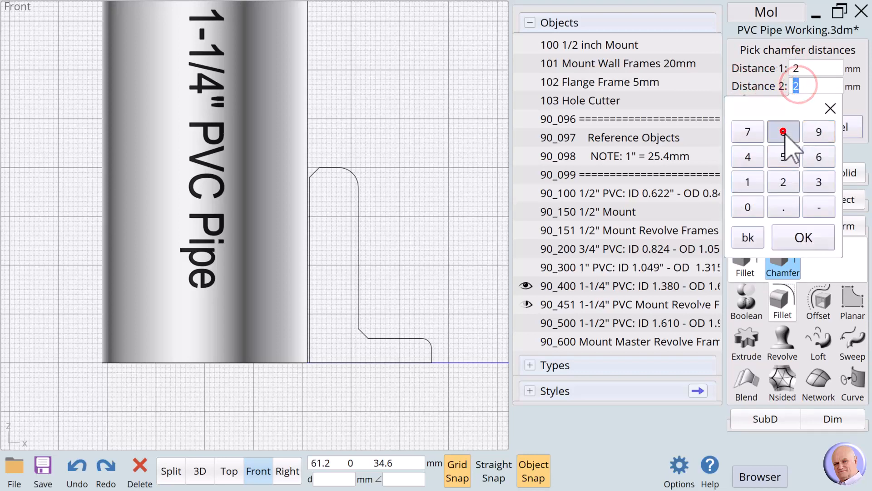
left_click(810, 236)
left_click(757, 127)
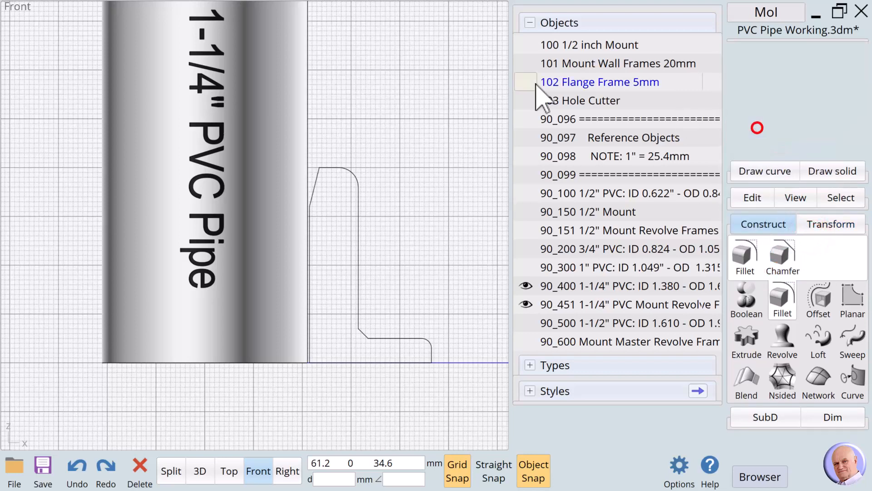
left_click(367, 119)
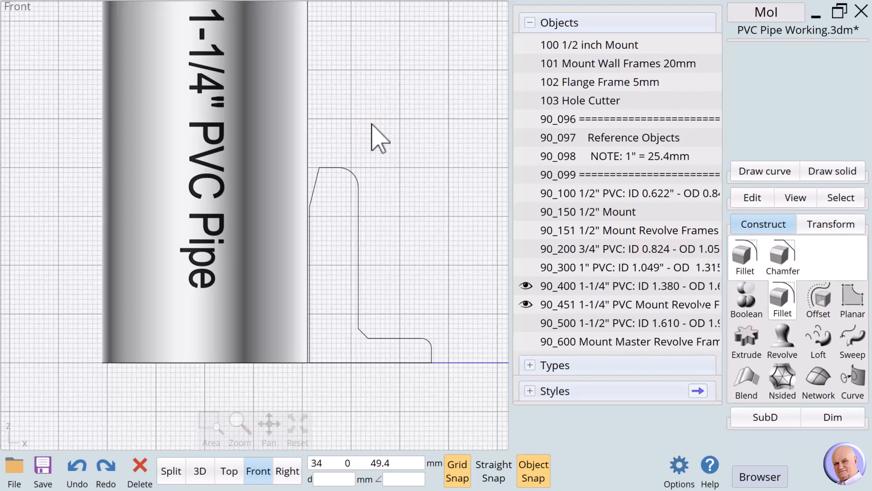
Step: Hide the 90_400 reference pipe and revolve the 90_451 mount profile 360 degrees about the z axis with capped ends
left_click(526, 286)
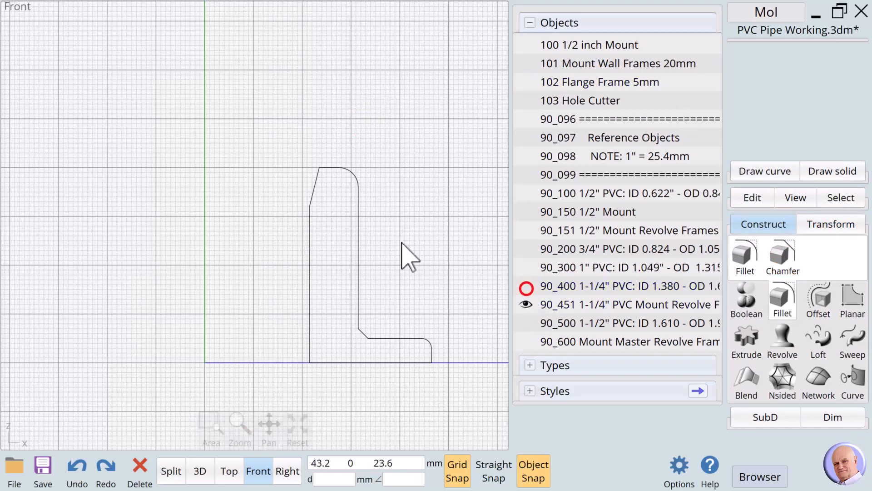
left_click(358, 238)
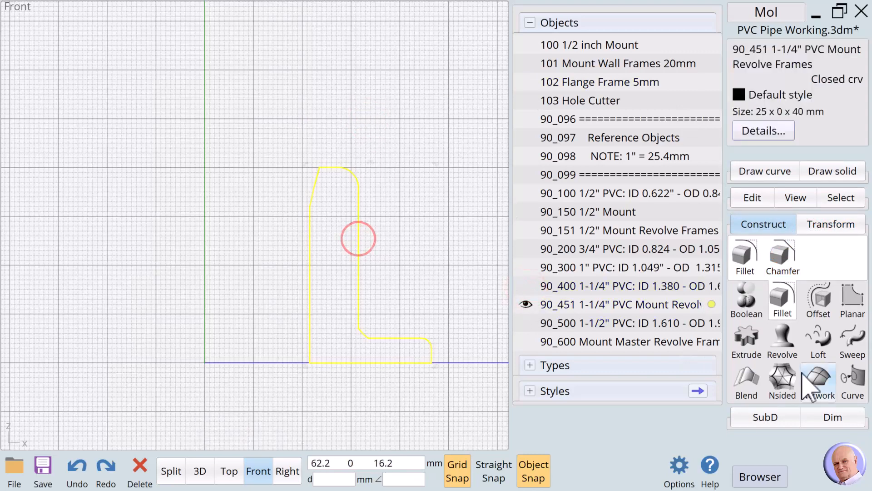
left_click(827, 225)
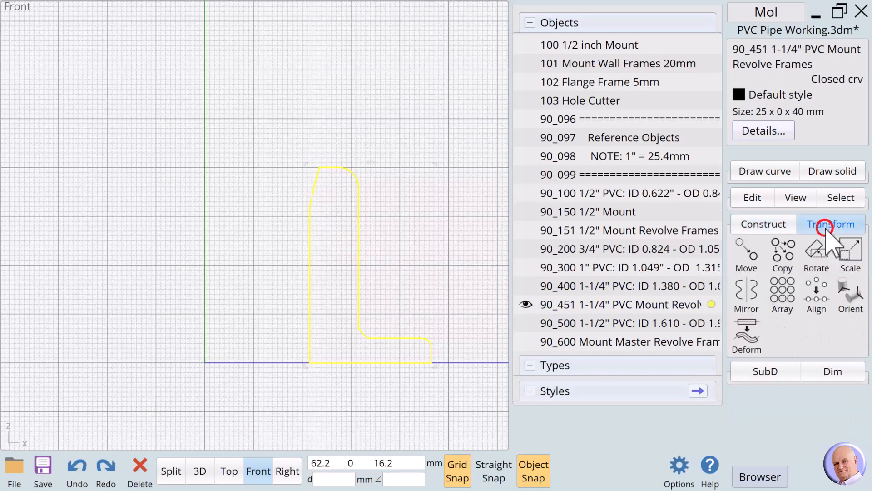
left_click(759, 223)
left_click(782, 347)
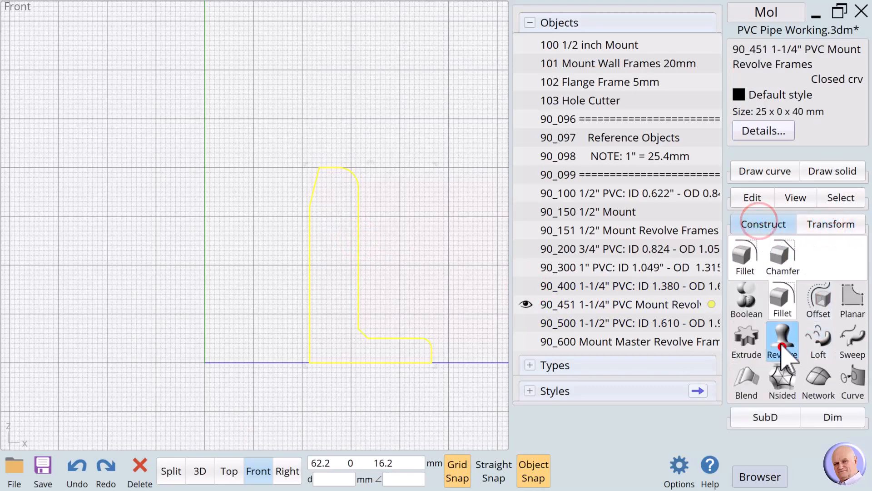
left_click(203, 179)
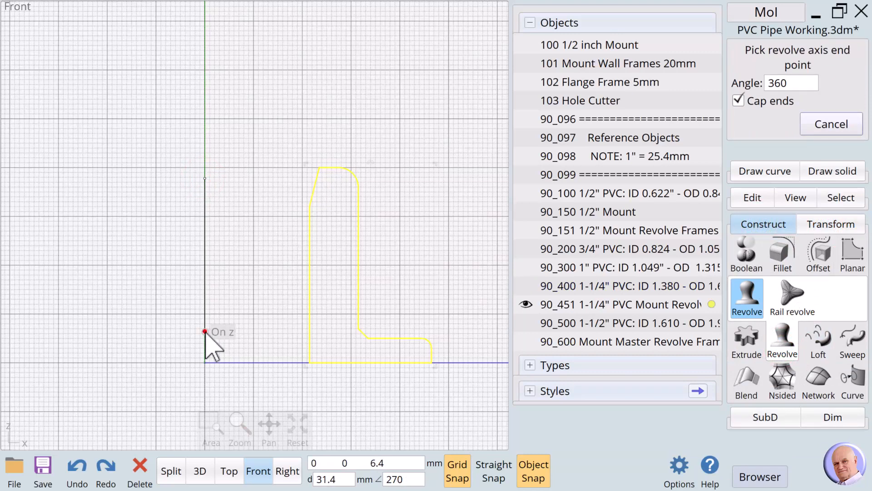
left_click(205, 331)
left_click(416, 286)
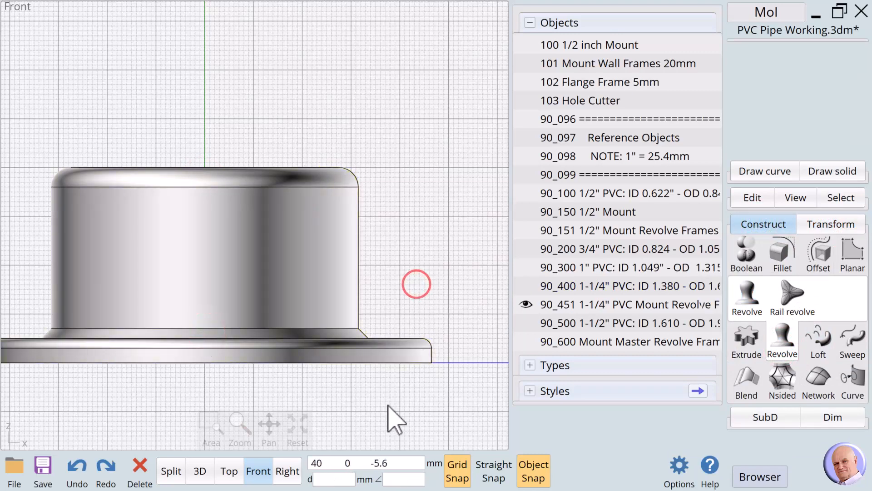
Step: Name the revolved solid 90_450 1-1/4" Mount and deselect it
left_click(193, 224)
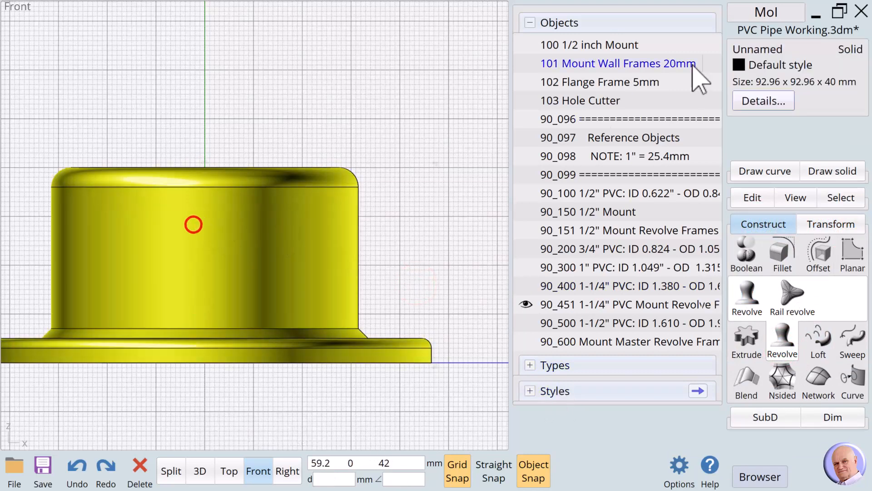
left_click(750, 55)
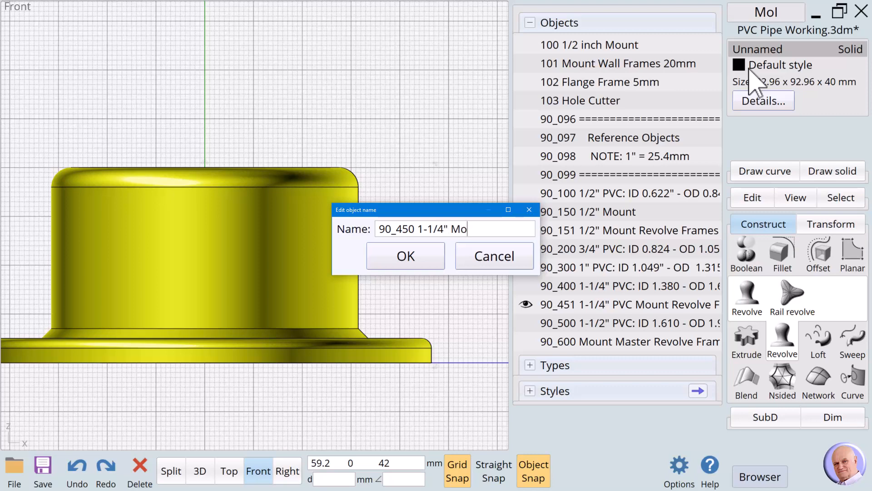
key("Return")
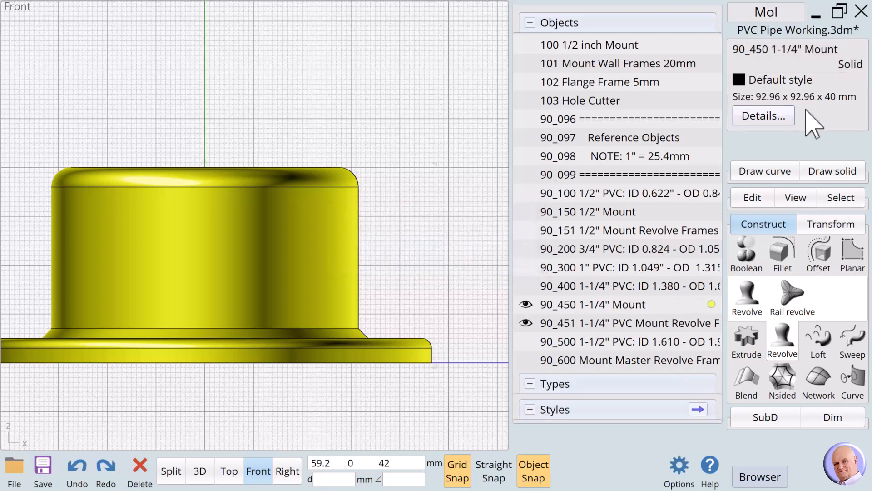
left_click(428, 248)
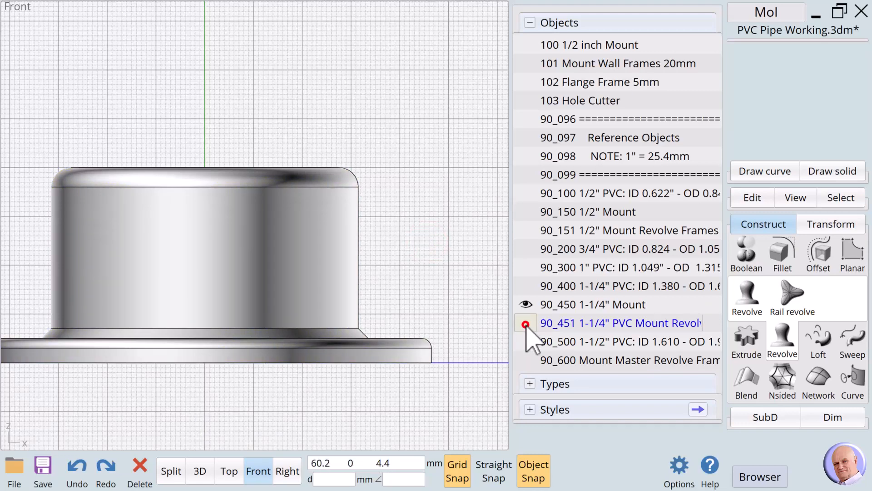
Step: In the top view, draw a 5 mm diameter circle on the flange, centred on the x axis about 39 mm from the origin
left_click(232, 473)
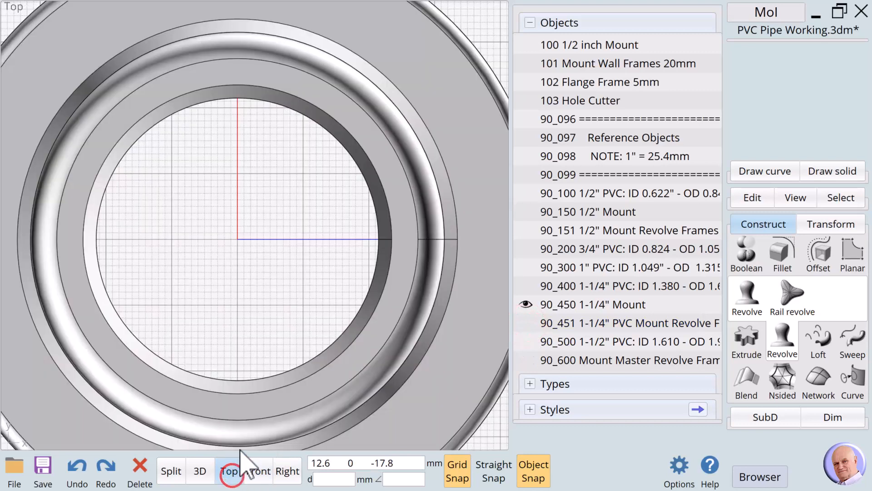
scroll(232, 325, "down", 2)
scroll(234, 325, "down", 1)
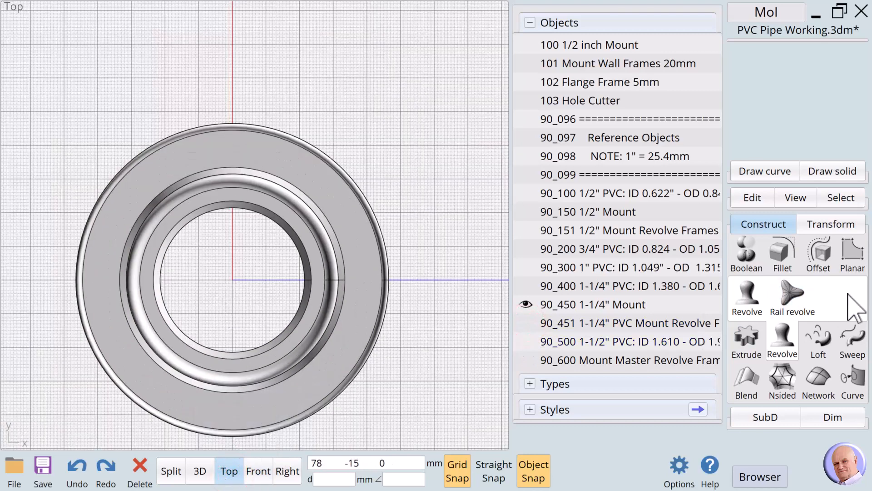
left_click(757, 172)
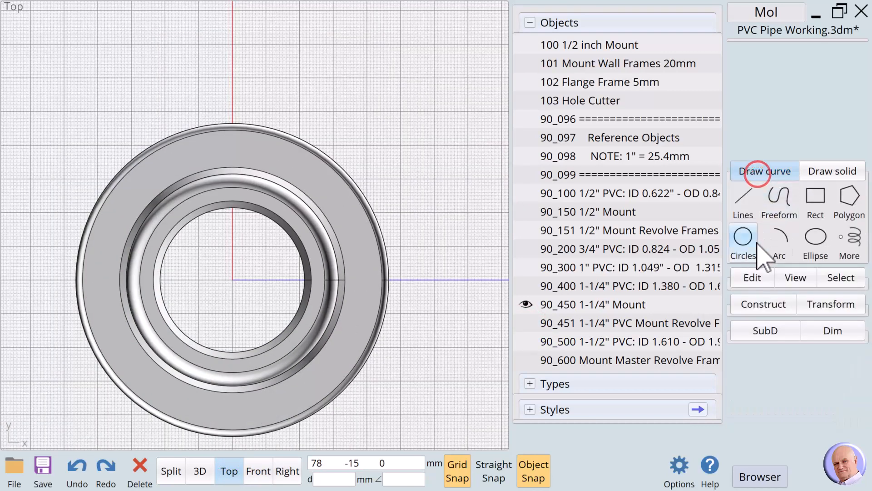
left_click(744, 230)
left_click(745, 239)
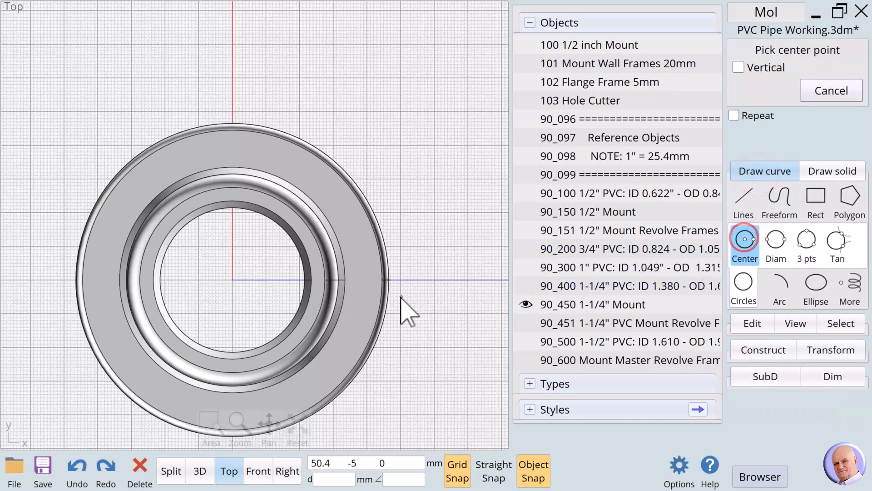
left_click(368, 281)
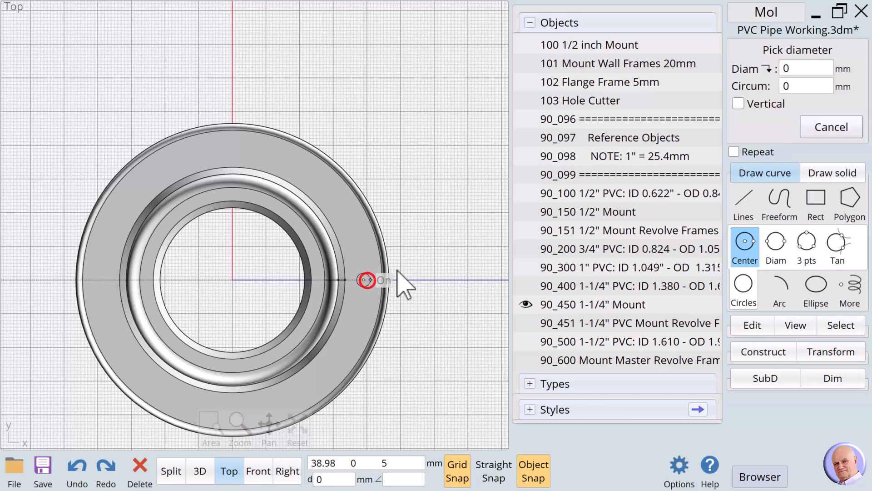
left_click(799, 69)
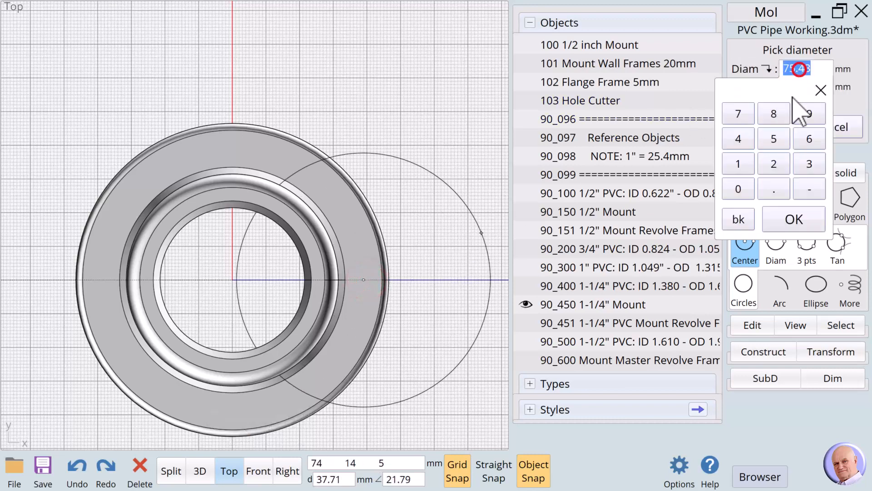
left_click(774, 138)
left_click(801, 221)
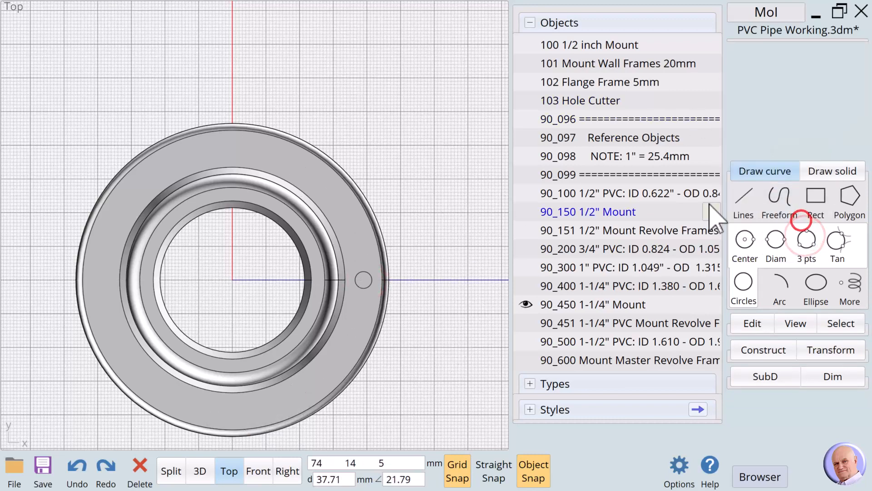
Step: Select the small circle on the flange and name it x
left_click(365, 273)
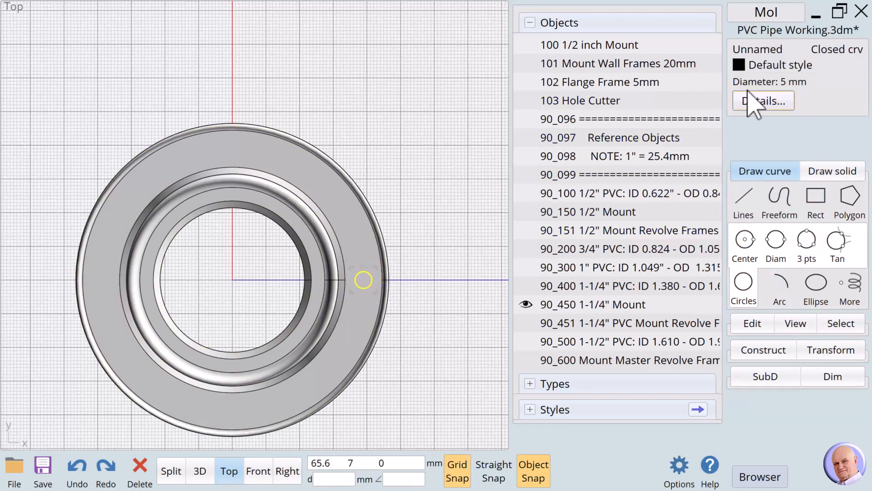
left_click(744, 50)
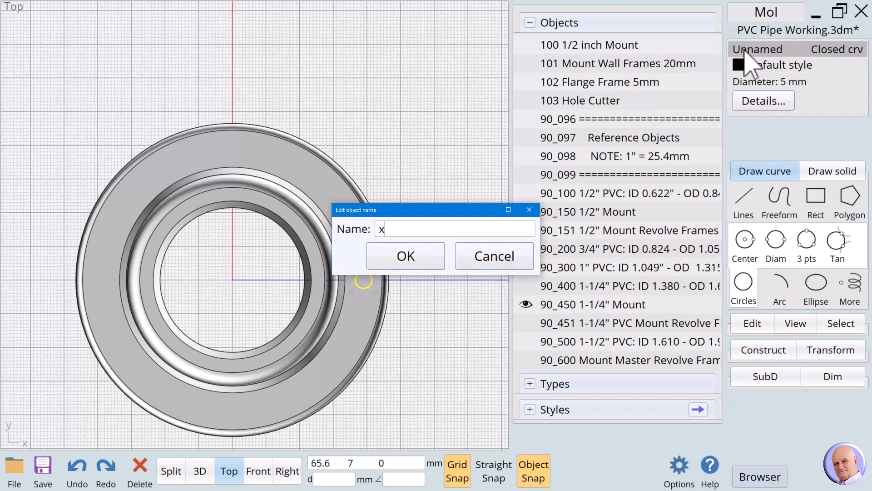
key("Return")
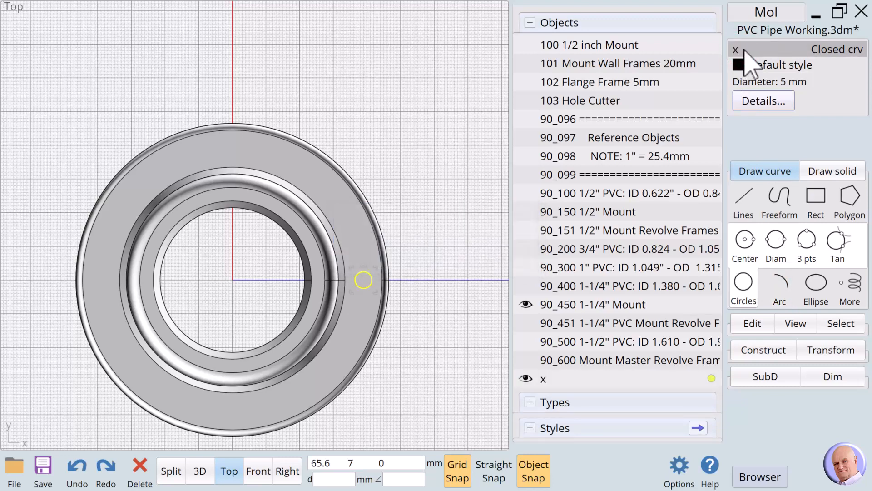
Step: Circular-array circle x about the origin with 8 items over 360 degrees, and clear the selection
left_click(772, 350)
left_click(831, 224)
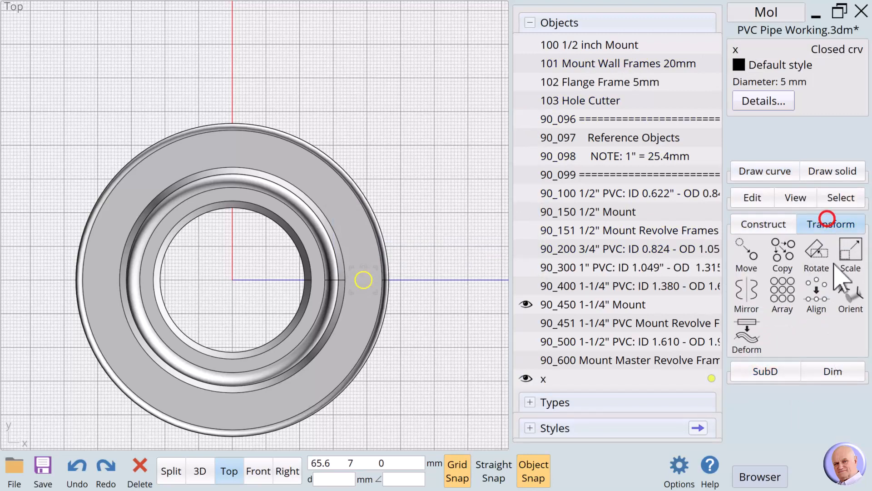
left_click(780, 338)
left_click(805, 298)
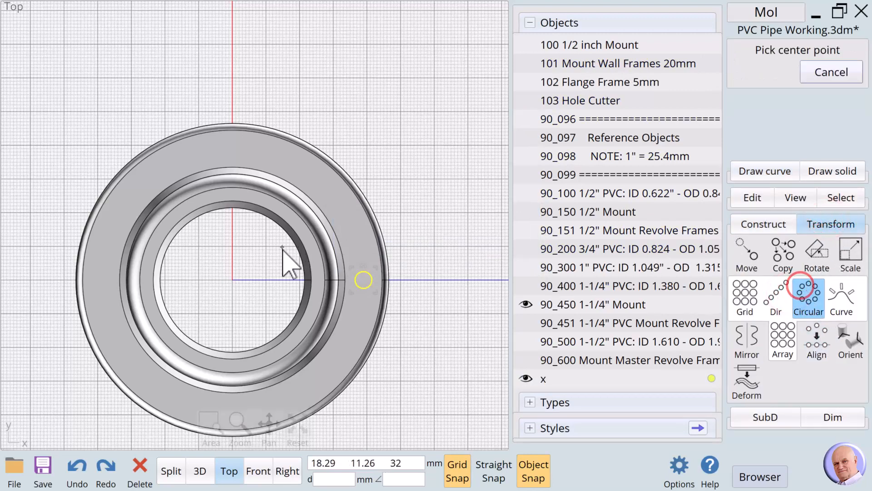
left_click(233, 279)
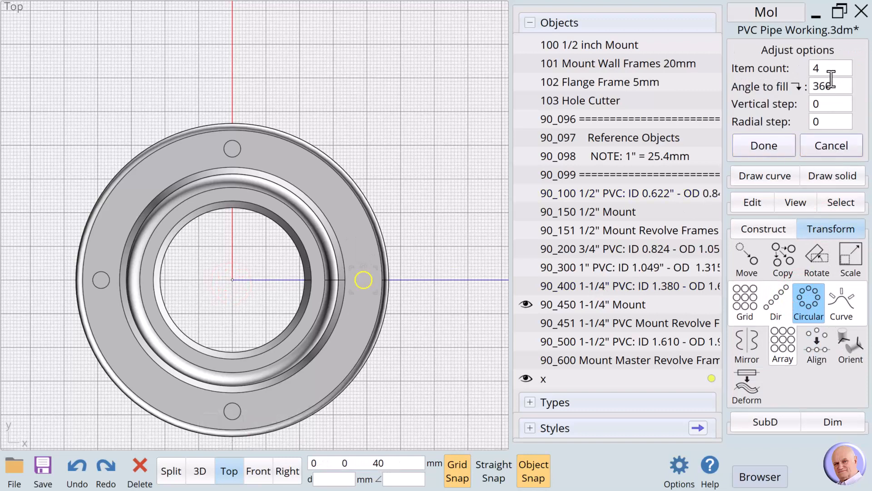
left_click(817, 66)
type("6")
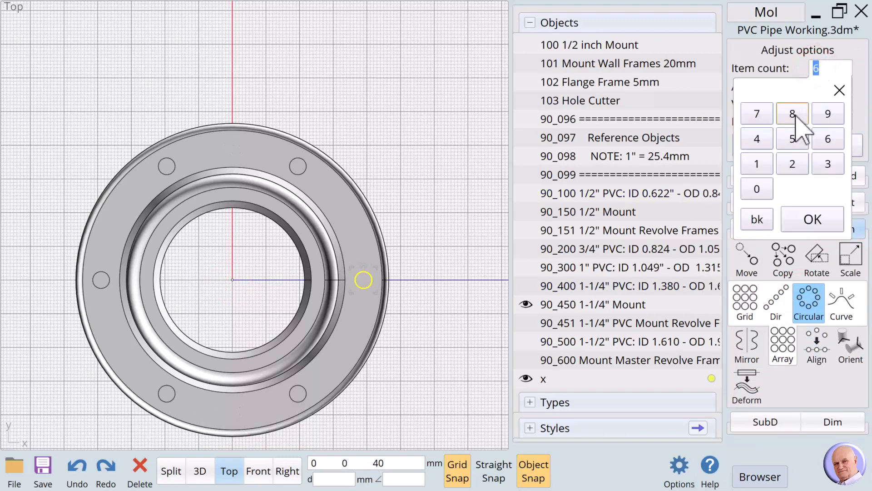
left_click(793, 115)
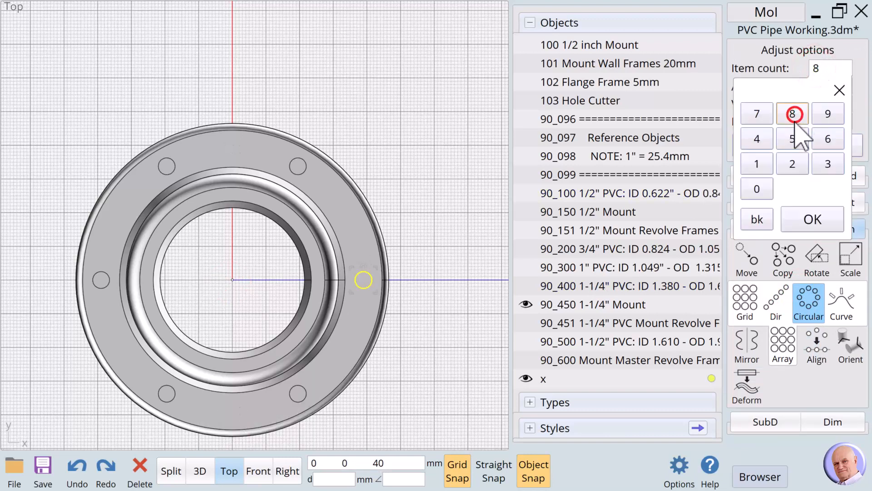
left_click(813, 219)
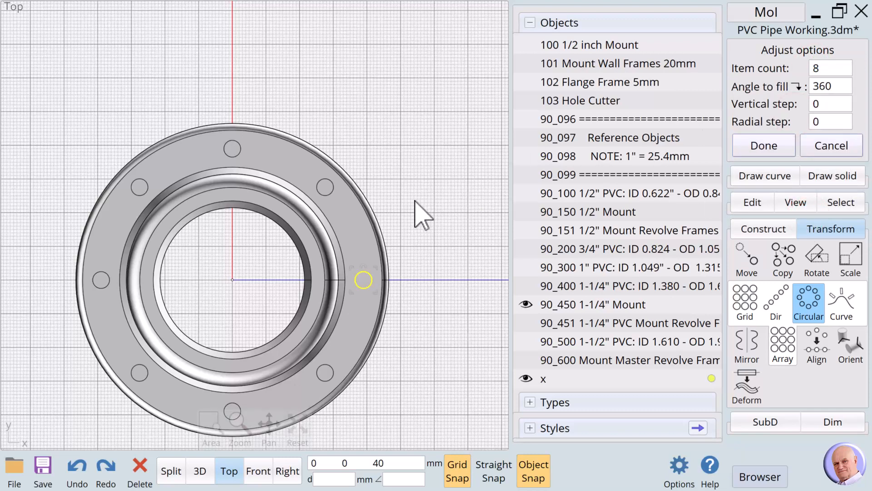
left_click(764, 146)
left_click(418, 152)
Step: Boolean-subtract the arrayed circles named x from the 90_450 mount to cut the flange's screw holes
left_click(343, 228)
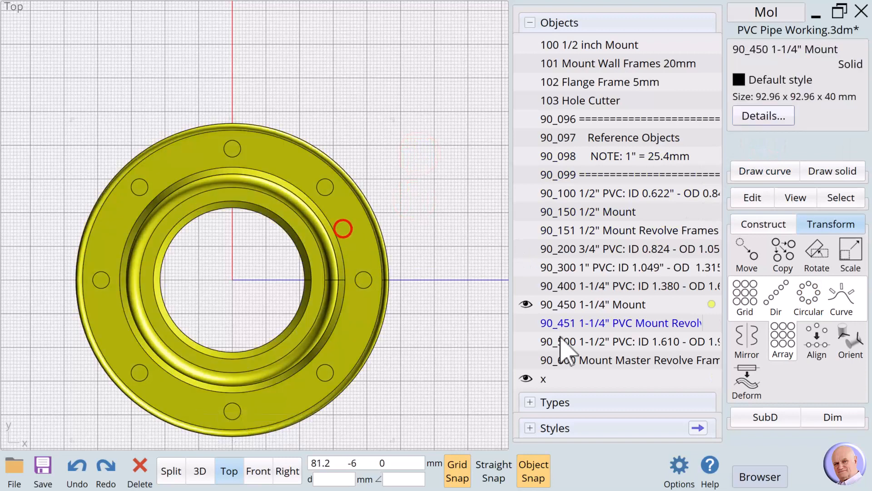
left_click(743, 225)
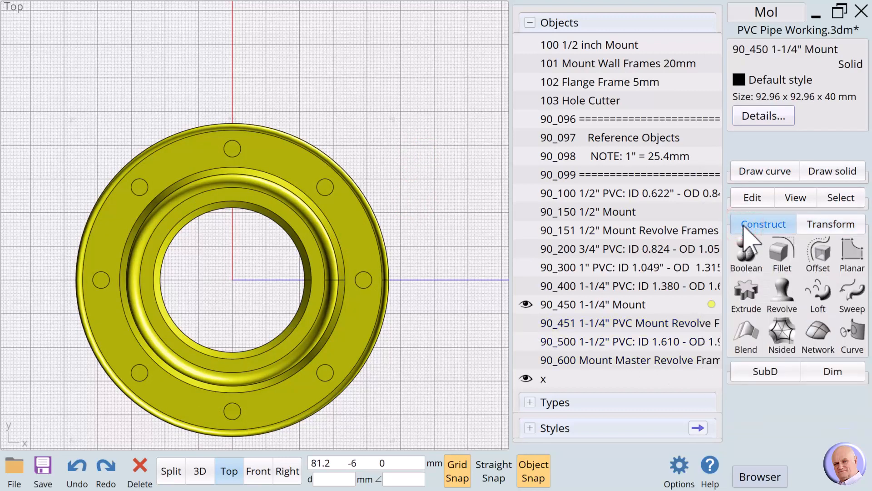
left_click(746, 253)
left_click(746, 254)
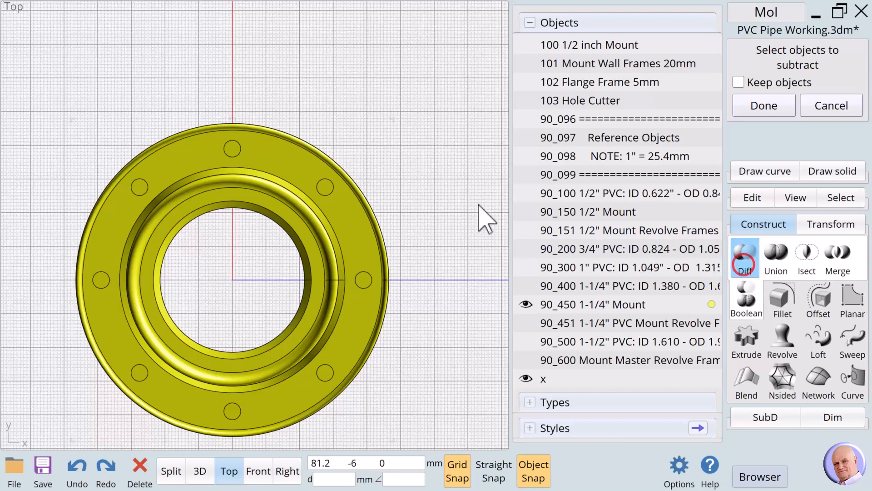
right_click(449, 198)
key("Delete")
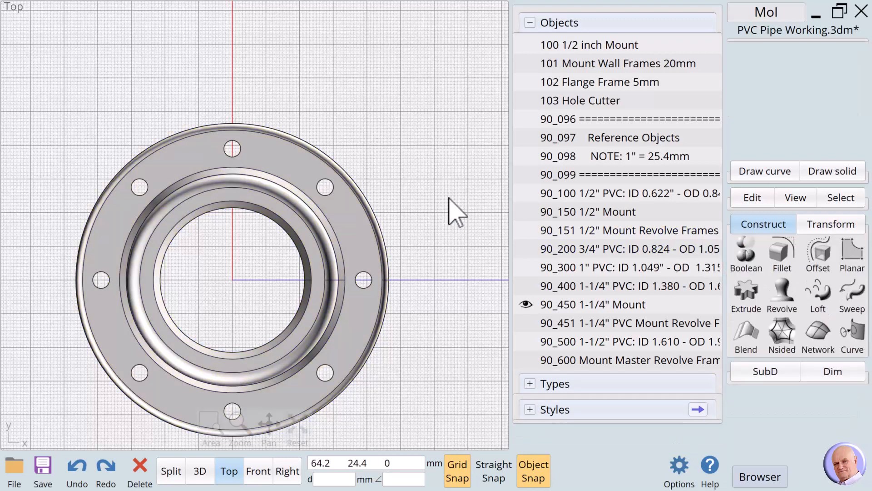
Step: Chamfer the upper edges of all eight flange screw holes with a single 2 mm distance instead of two distances
left_click(240, 154)
left_click(324, 193)
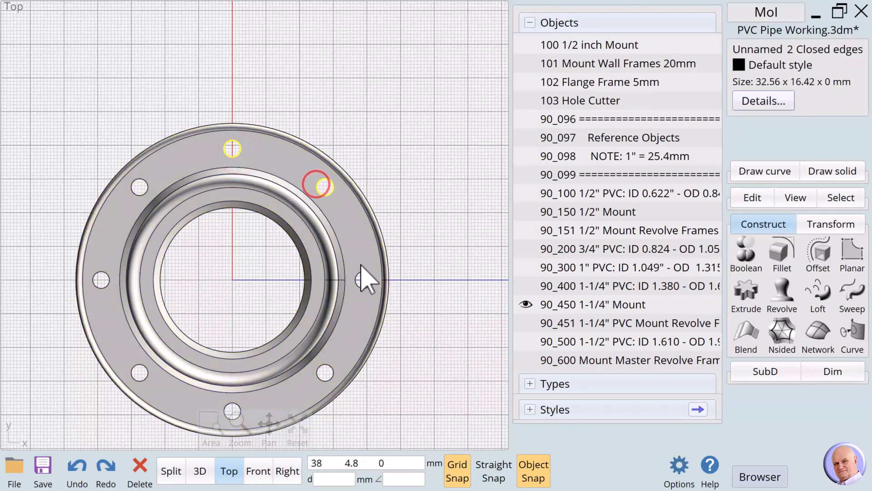
left_click(363, 279)
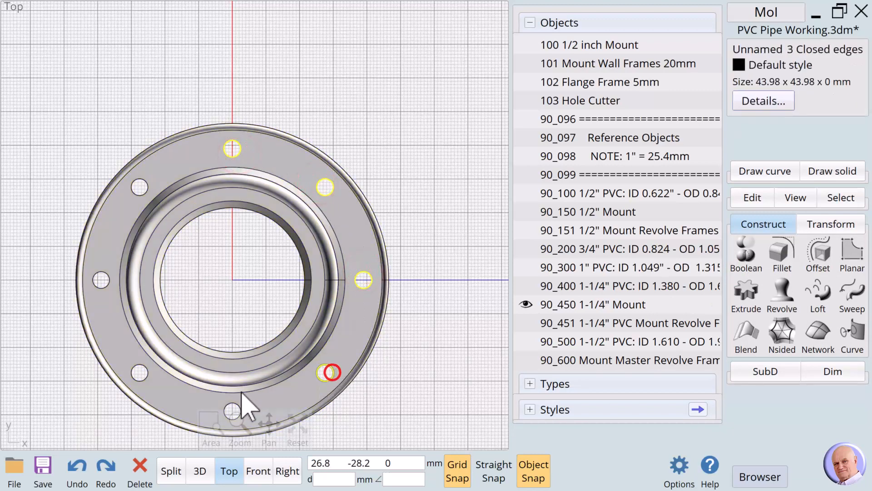
left_click(231, 408)
left_click(140, 378)
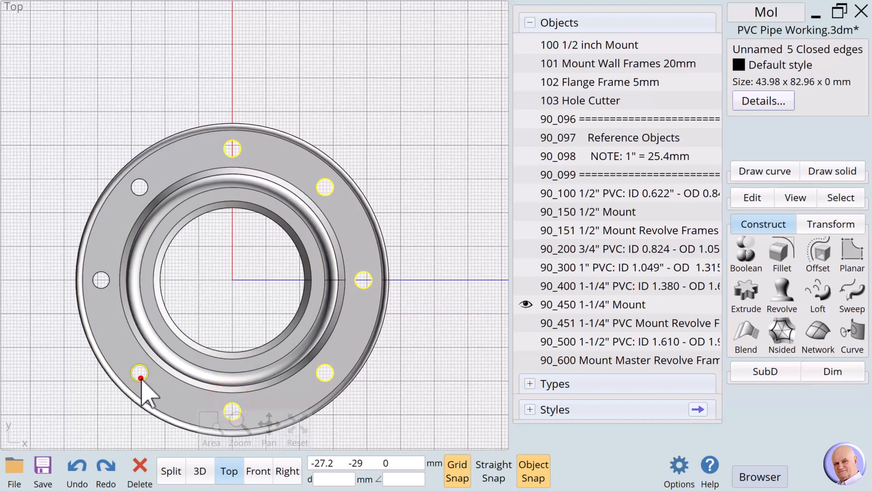
left_click(101, 281)
left_click(140, 190)
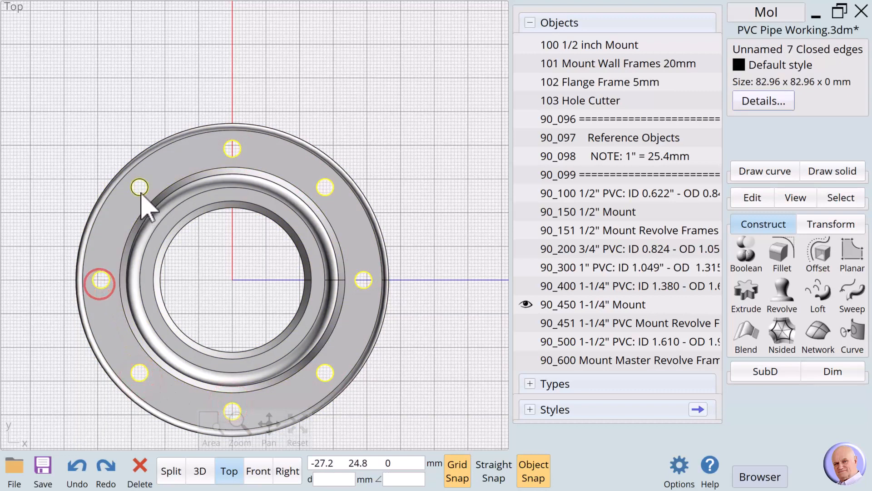
left_click(140, 189)
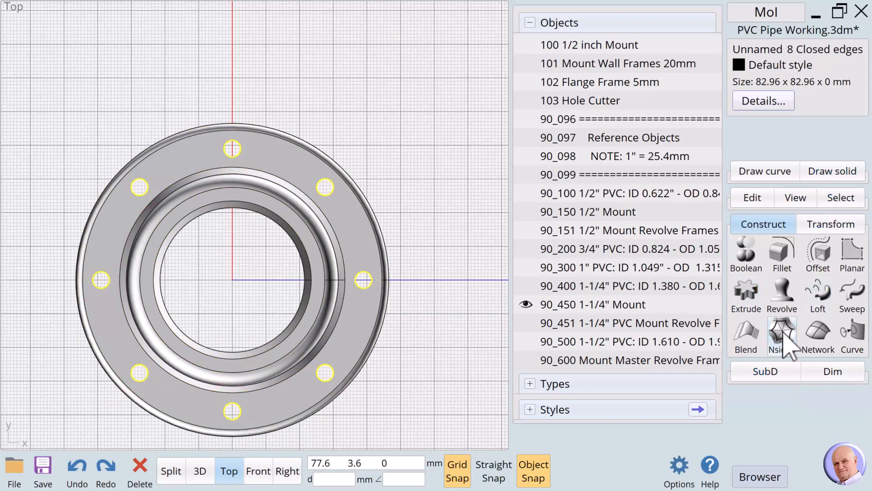
left_click(781, 245)
left_click(781, 249)
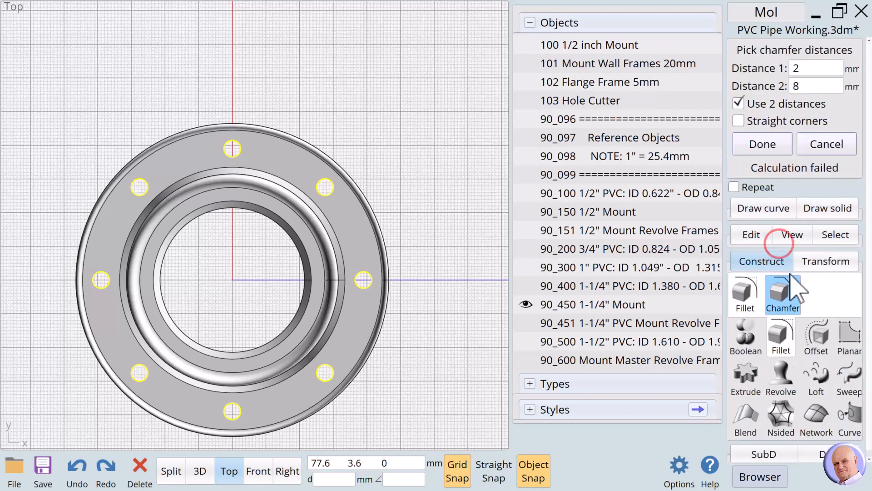
left_click(732, 104)
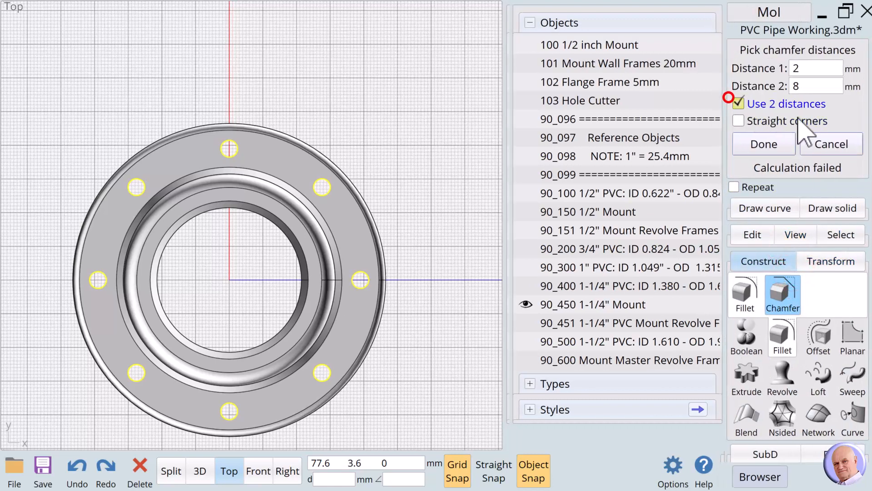
left_click(771, 122)
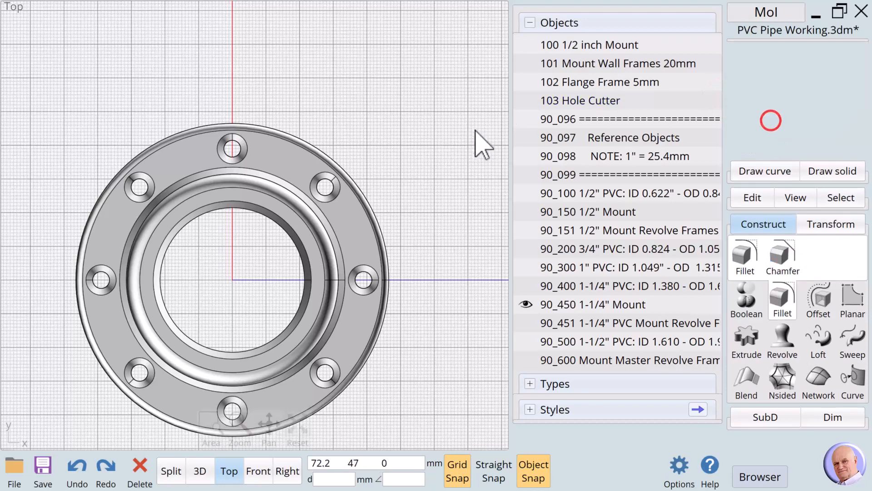
left_click(474, 130)
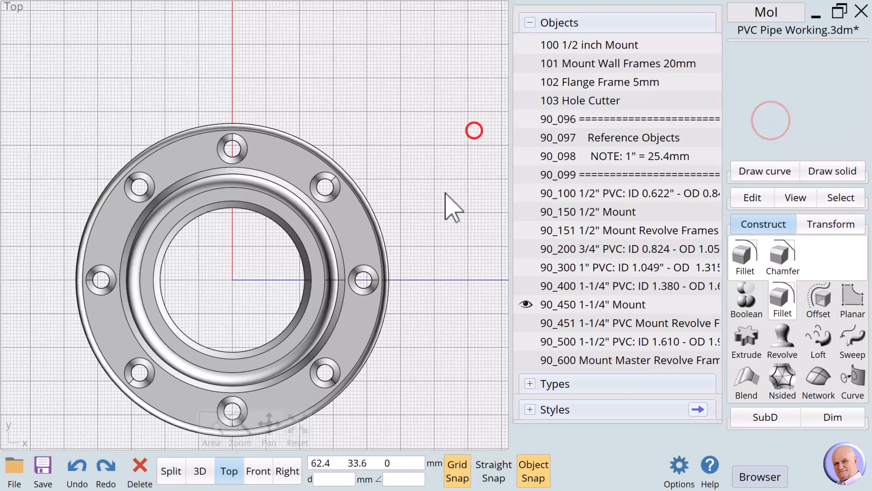
Step: Chamfer all edges of the flange's underside face, including the bore and screw holes, with a 1 mm distance
left_click(200, 470)
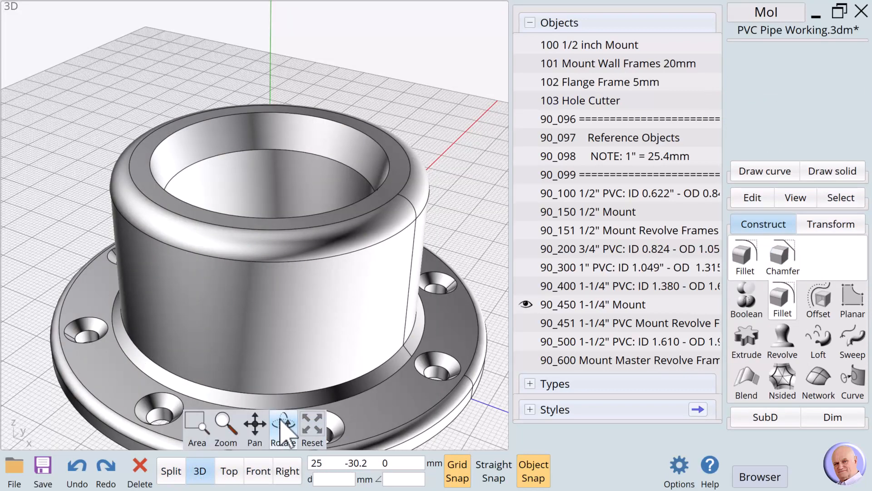
left_click_drag(283, 429, 290, 448)
left_click(413, 231)
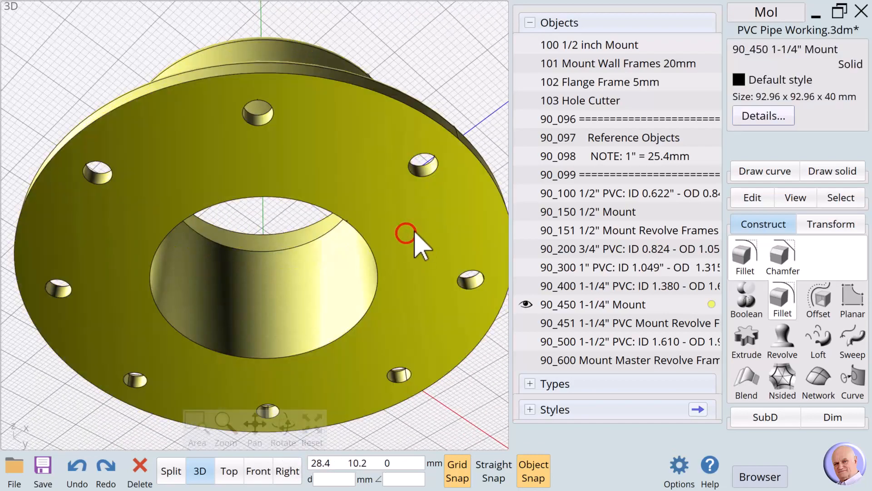
left_click(780, 256)
left_click(795, 64)
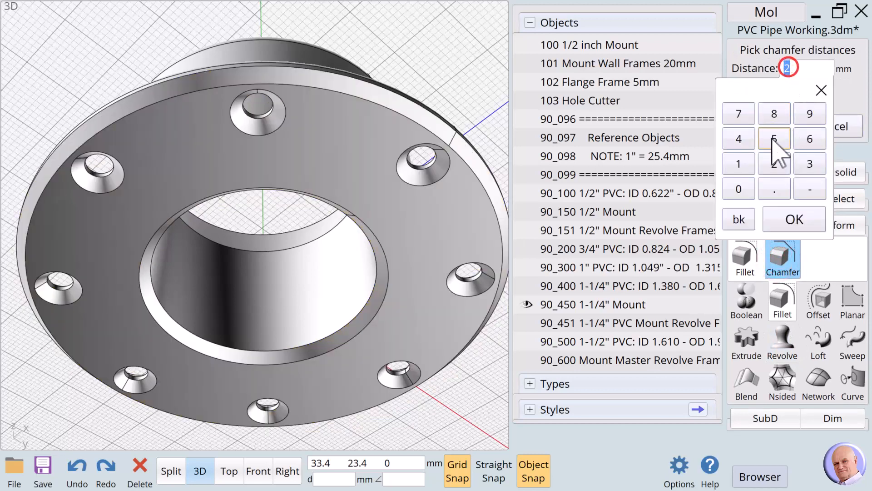
left_click(738, 163)
left_click(794, 220)
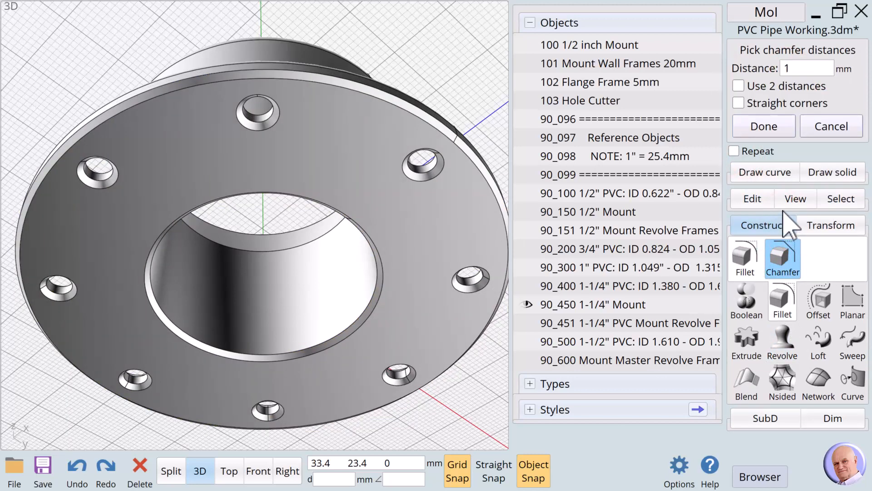
left_click(765, 128)
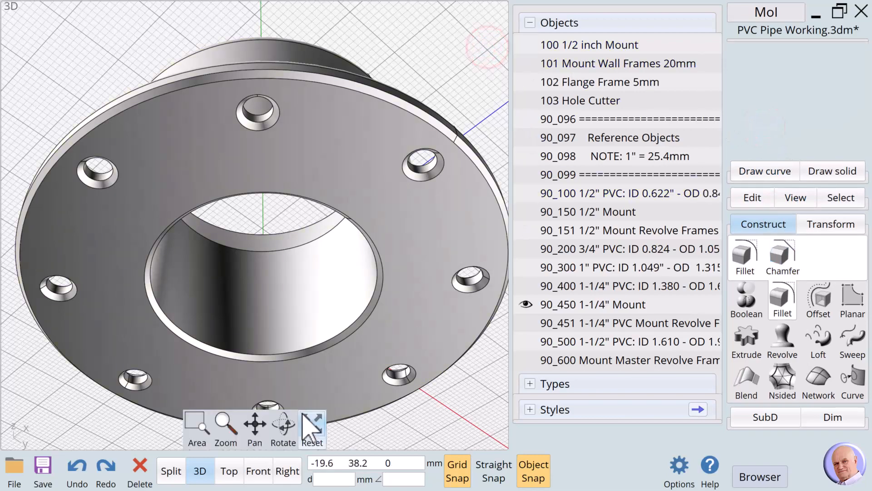
Step: Show the 90_400 1-1/4" PVC reference pipe together with the mount and inspect the assembly from the side
left_click_drag(283, 422, 288, 415)
scroll(287, 402, "down", 3)
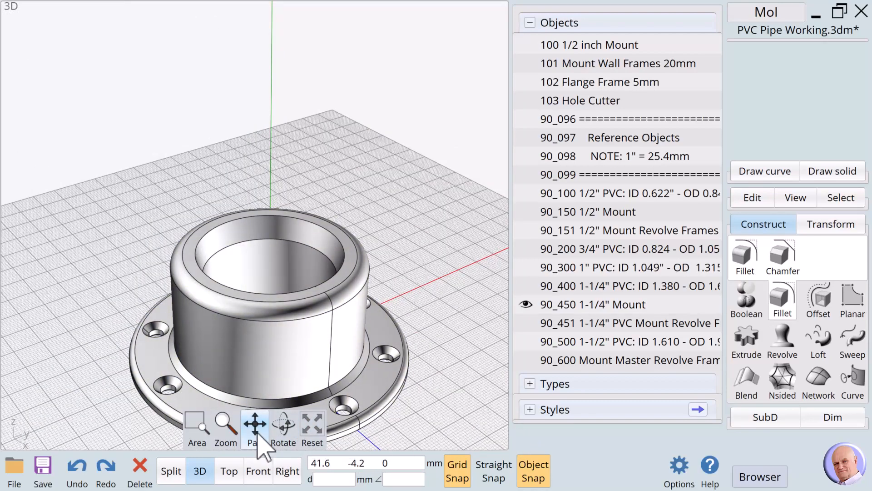
mouse_move(284, 427)
left_mouse_down()
mouse_move(285, 415)
mouse_move(282, 435)
left_mouse_up()
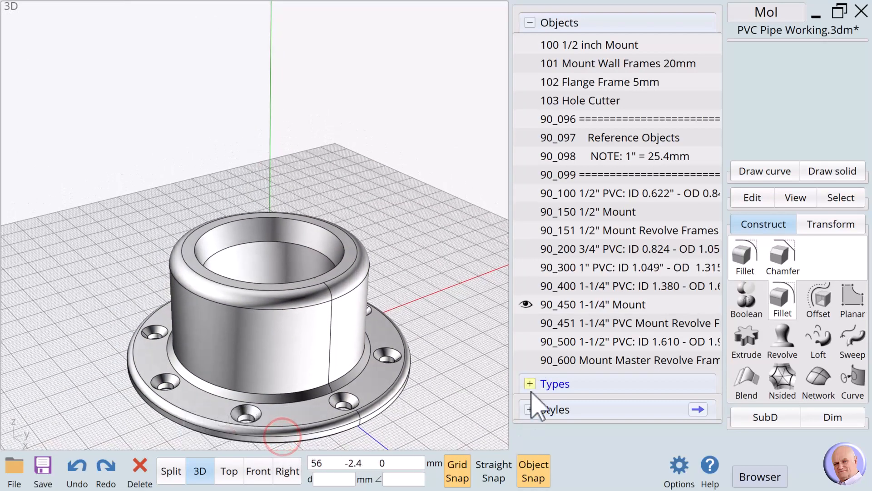
left_click(526, 286)
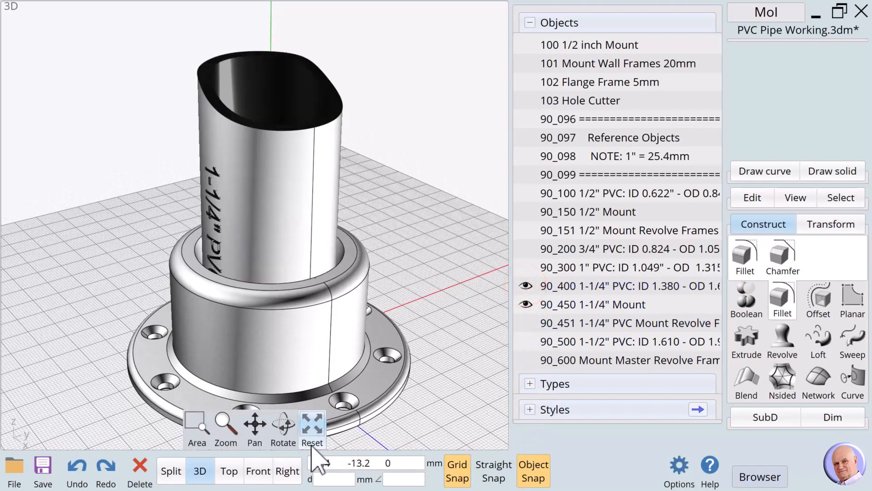
mouse_move(282, 418)
left_mouse_down()
mouse_move(276, 434)
mouse_move(286, 427)
left_mouse_up()
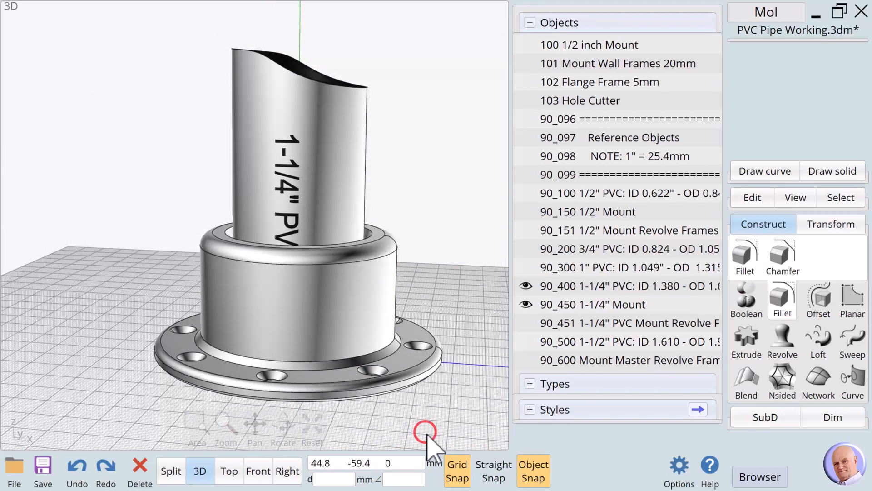